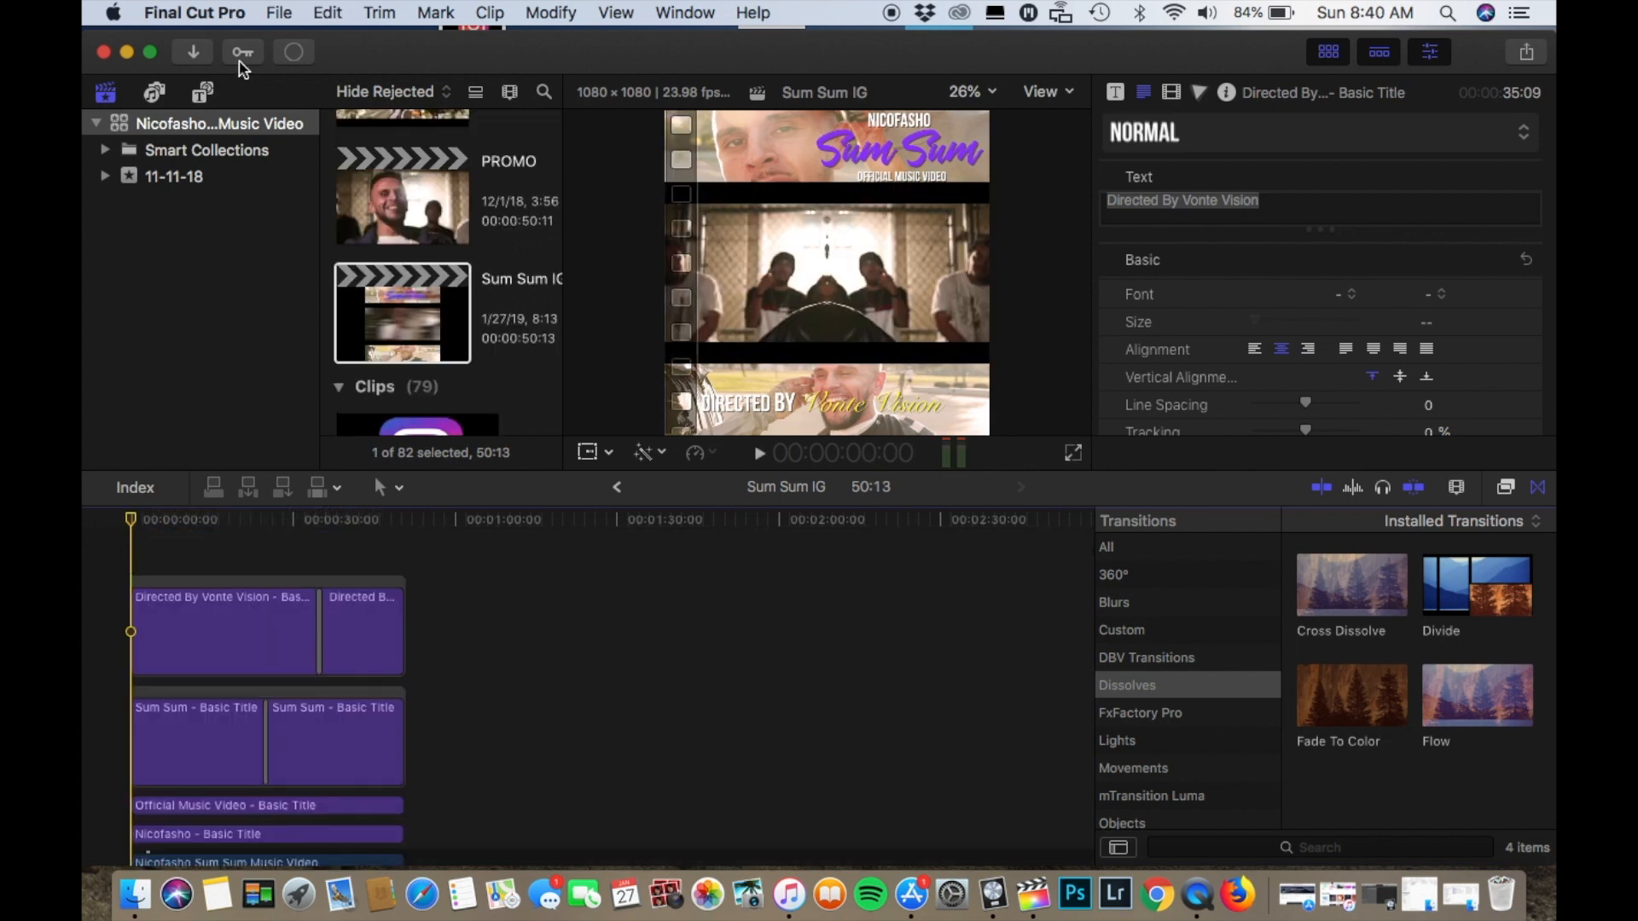
click(279, 12)
click(225, 367)
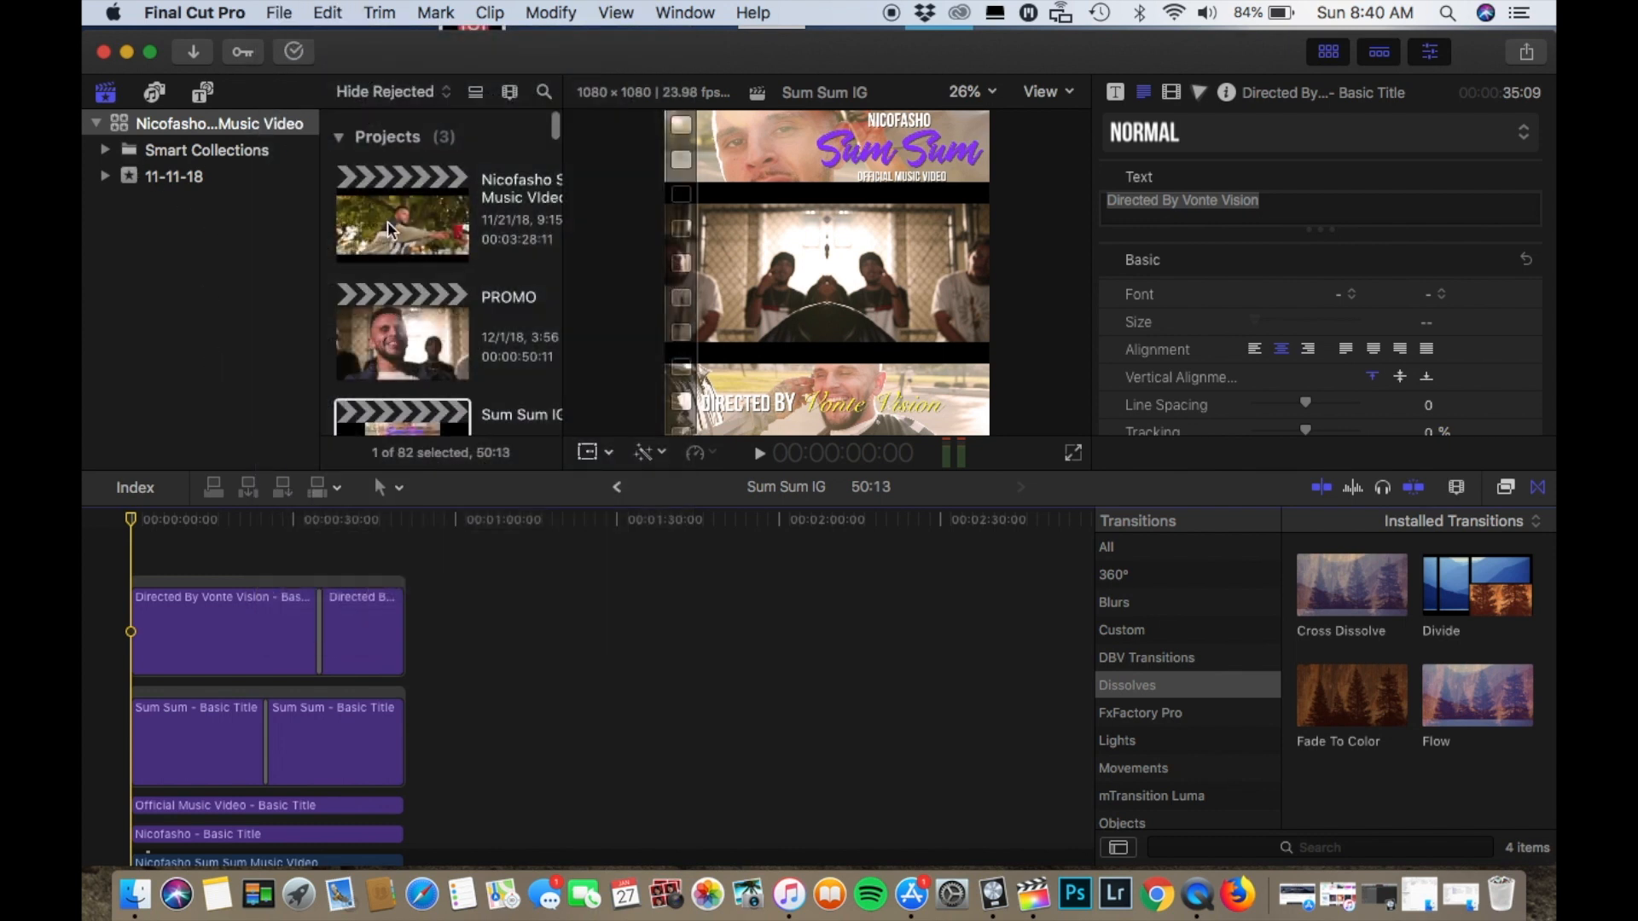
scroll(388, 222, down, 3)
scroll(427, 141, up, 3)
scroll(428, 306, down, 3)
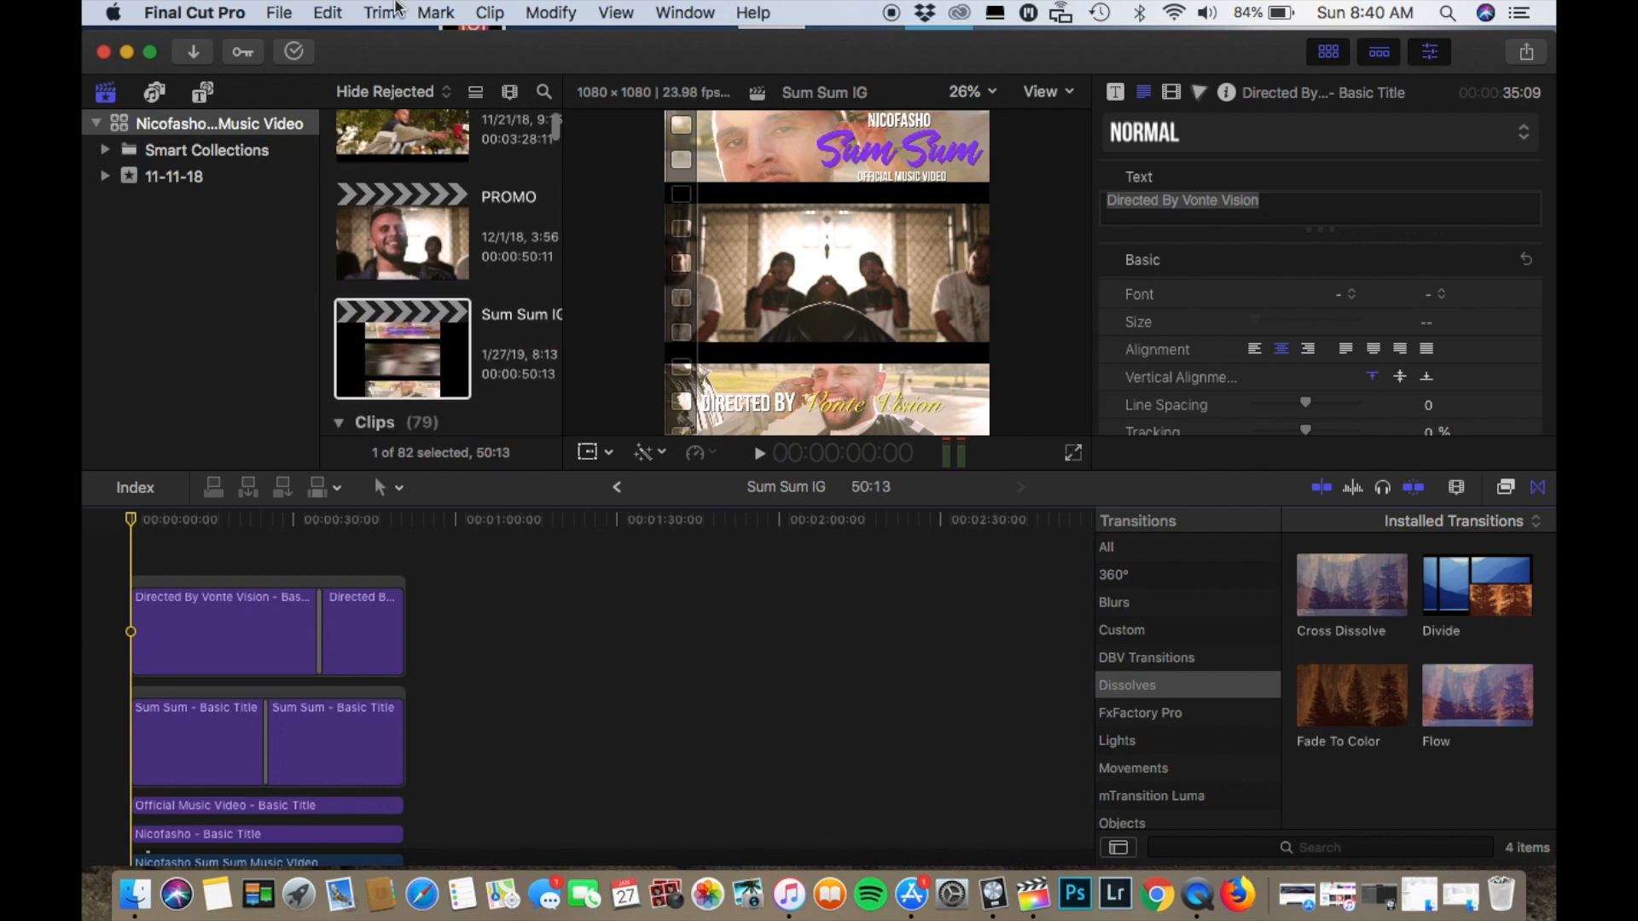
- Create a new 1080p HD, 23.98p project named IG Clip in the 11-11-18 event
click(293, 10)
mouse_move(303, 42)
click(824, 49)
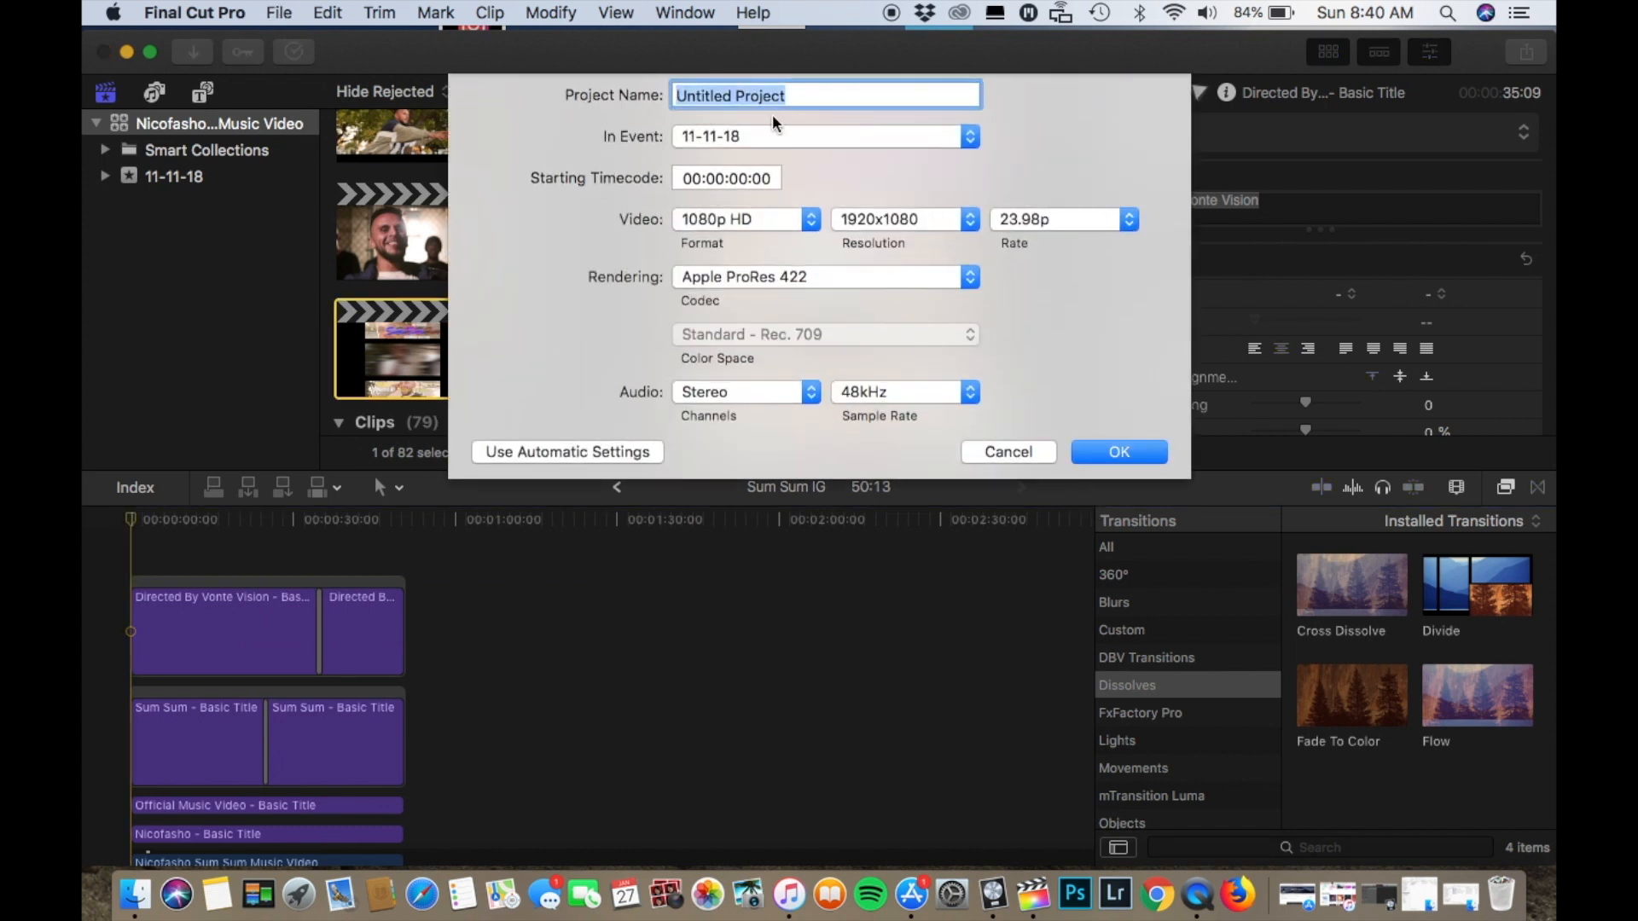
text(IG Clip)
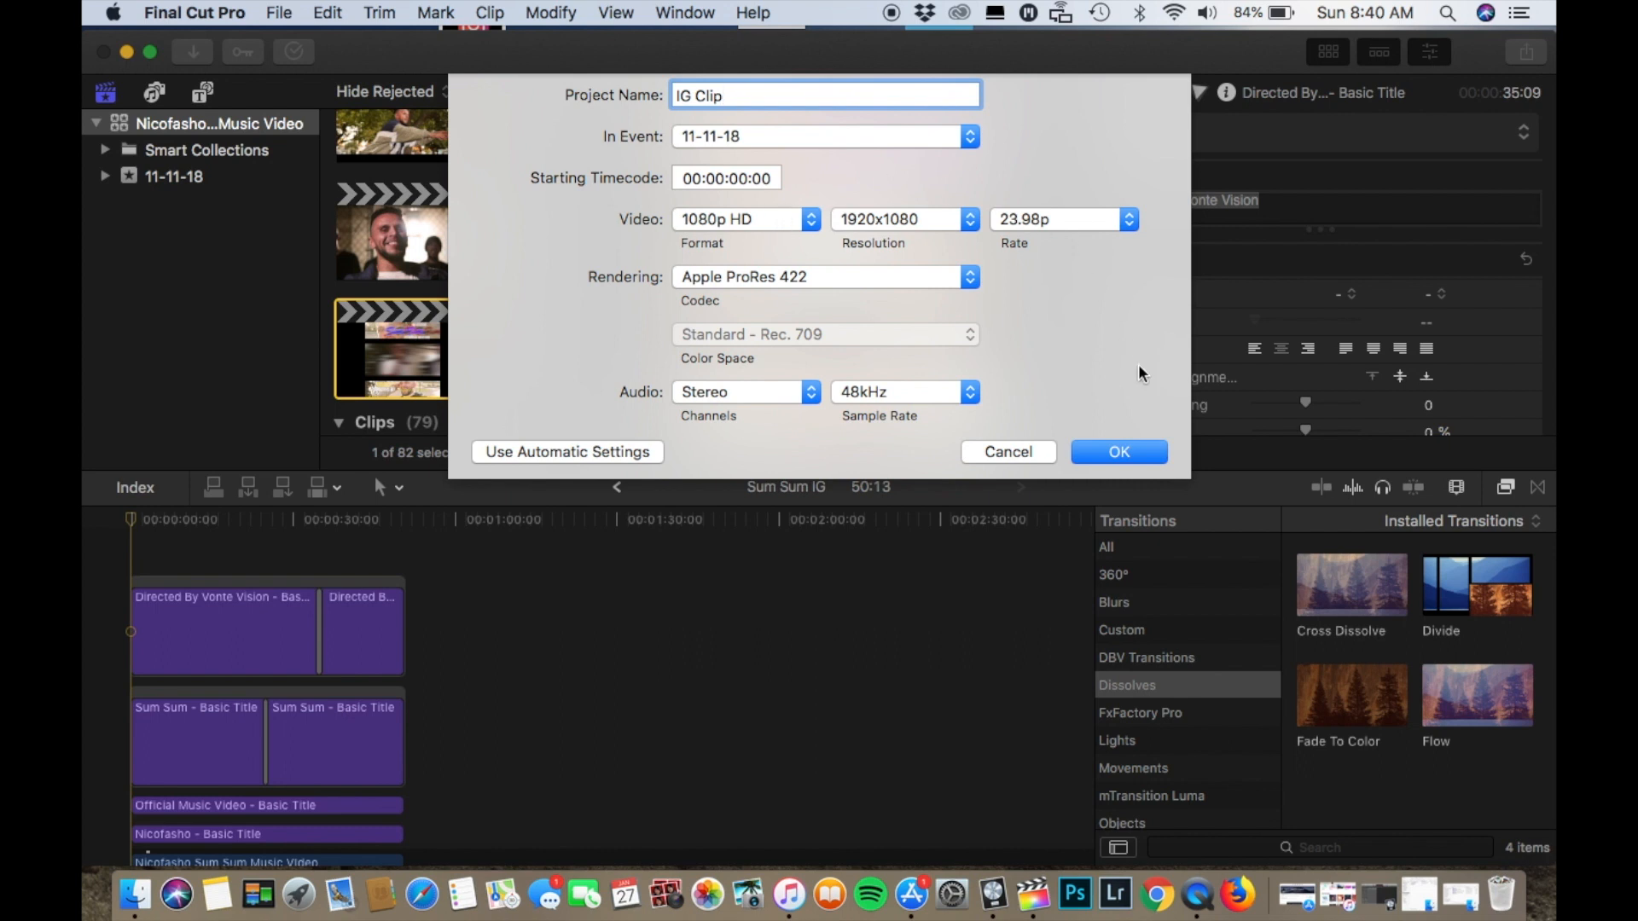
click(1119, 451)
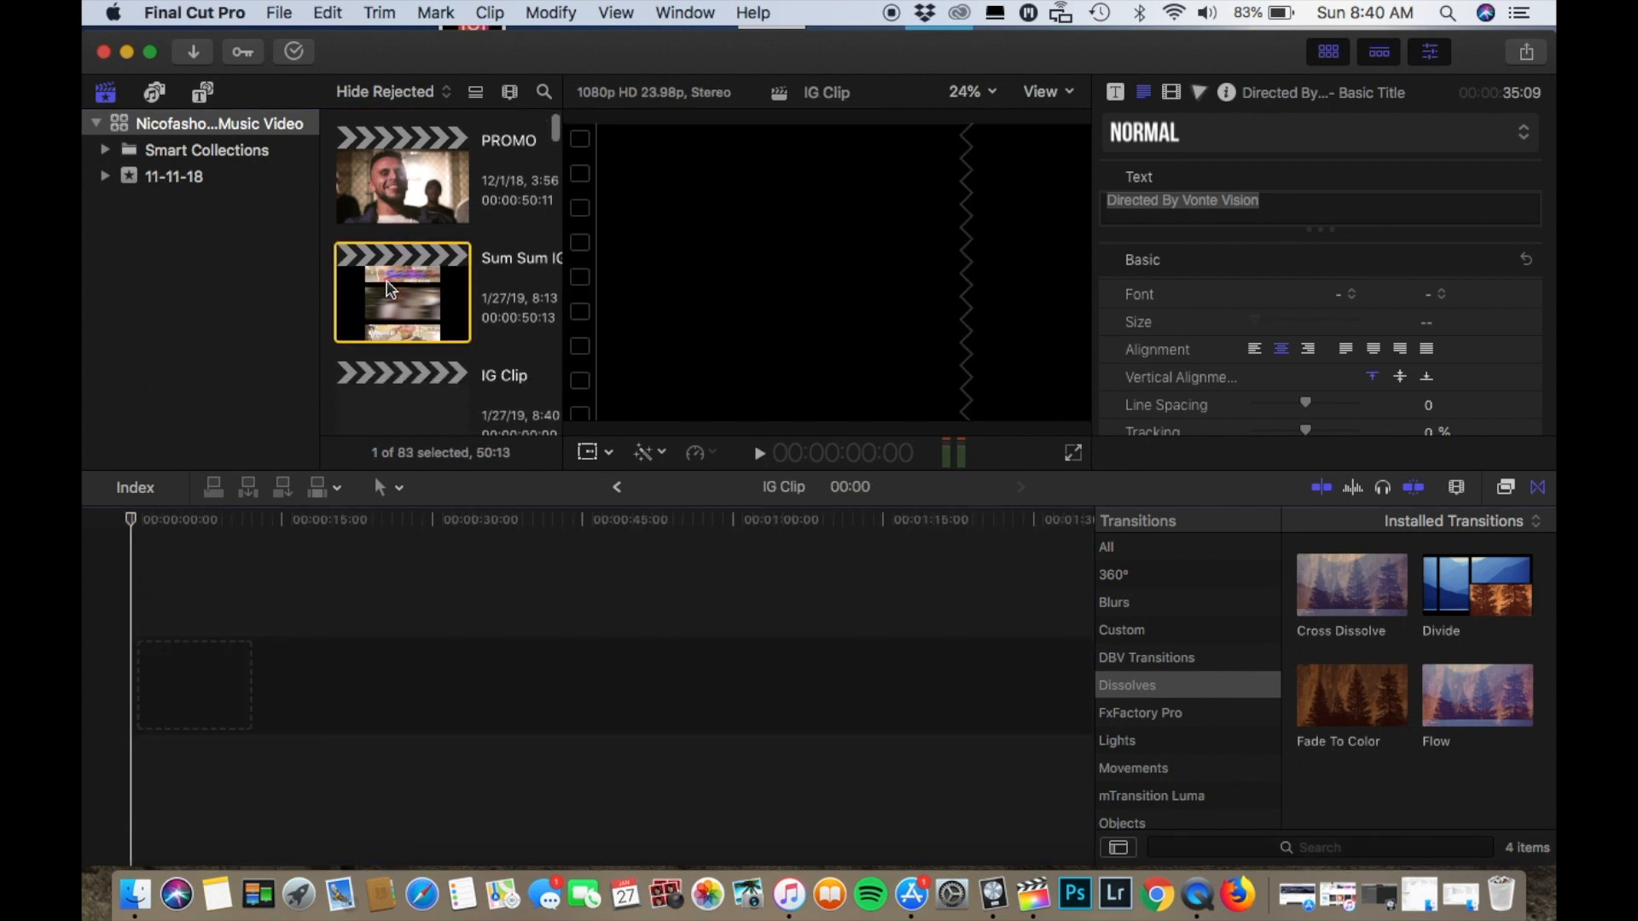
- Move the playhead to about 54 seconds into the music video in the IG Clip timeline
scroll(424, 362, down, 4)
scroll(426, 357, up, 8)
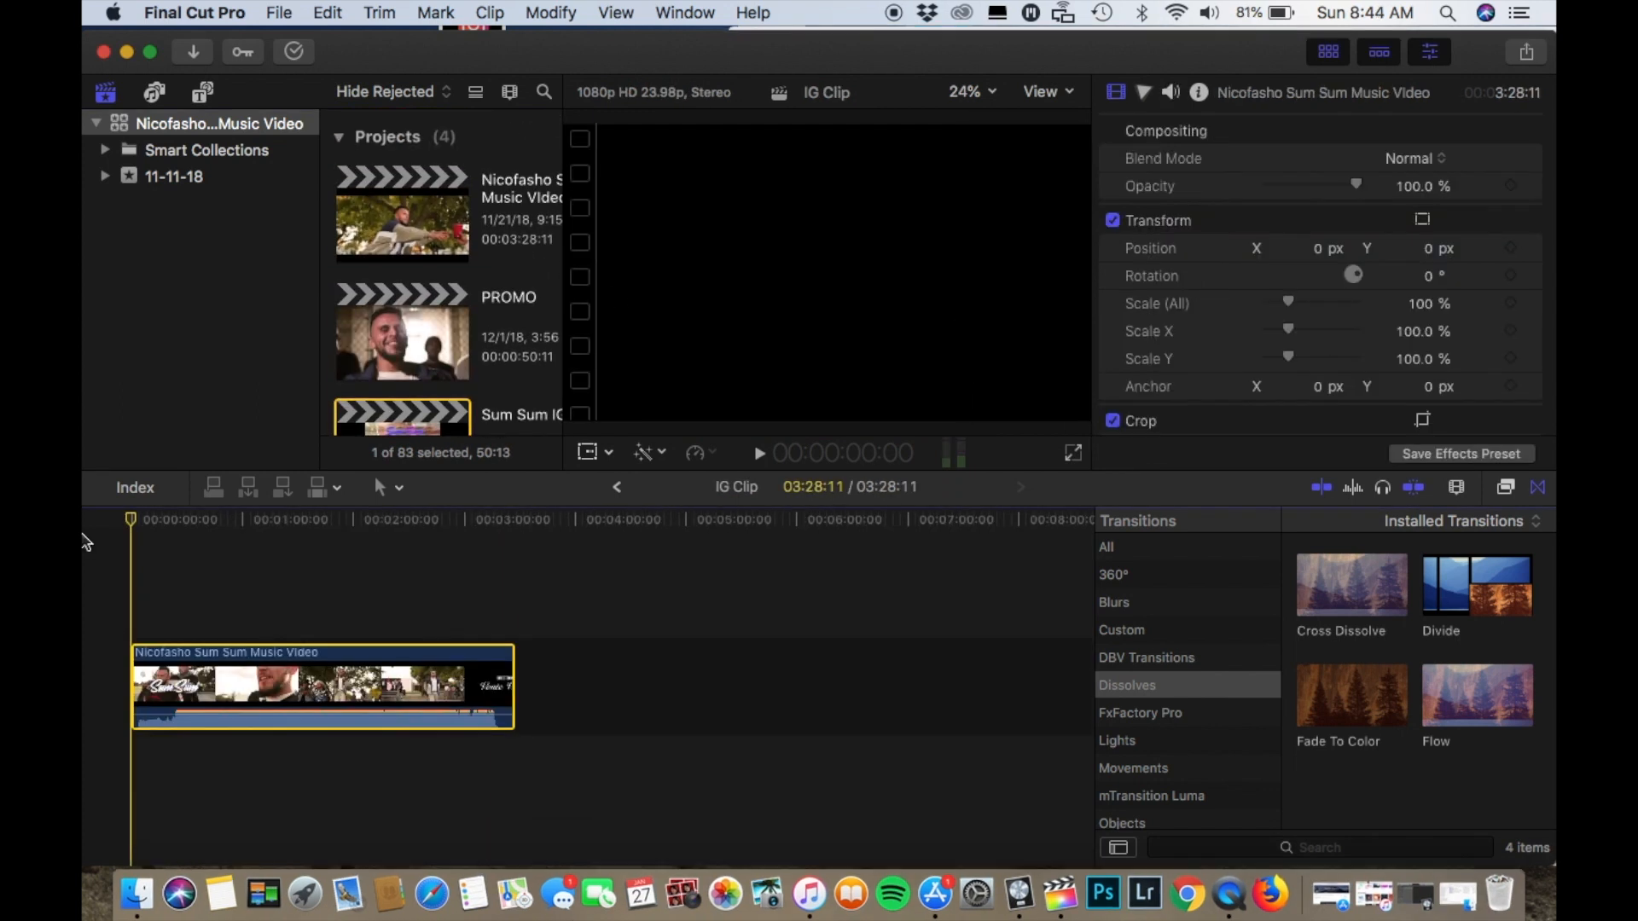
key(shift+z)
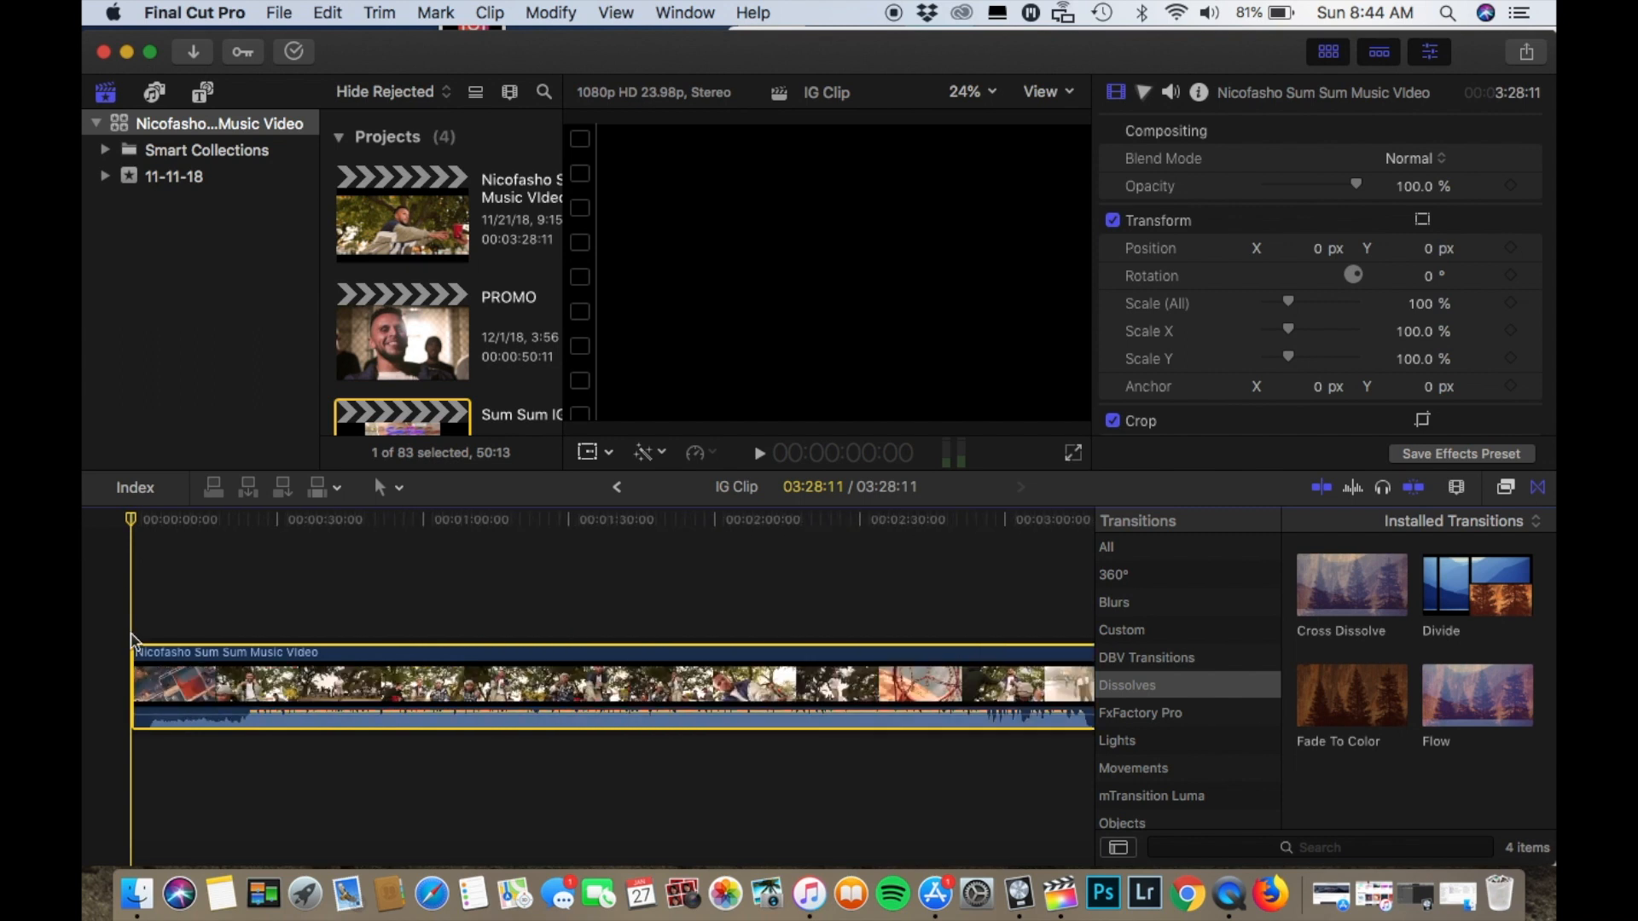
key(super+equal)
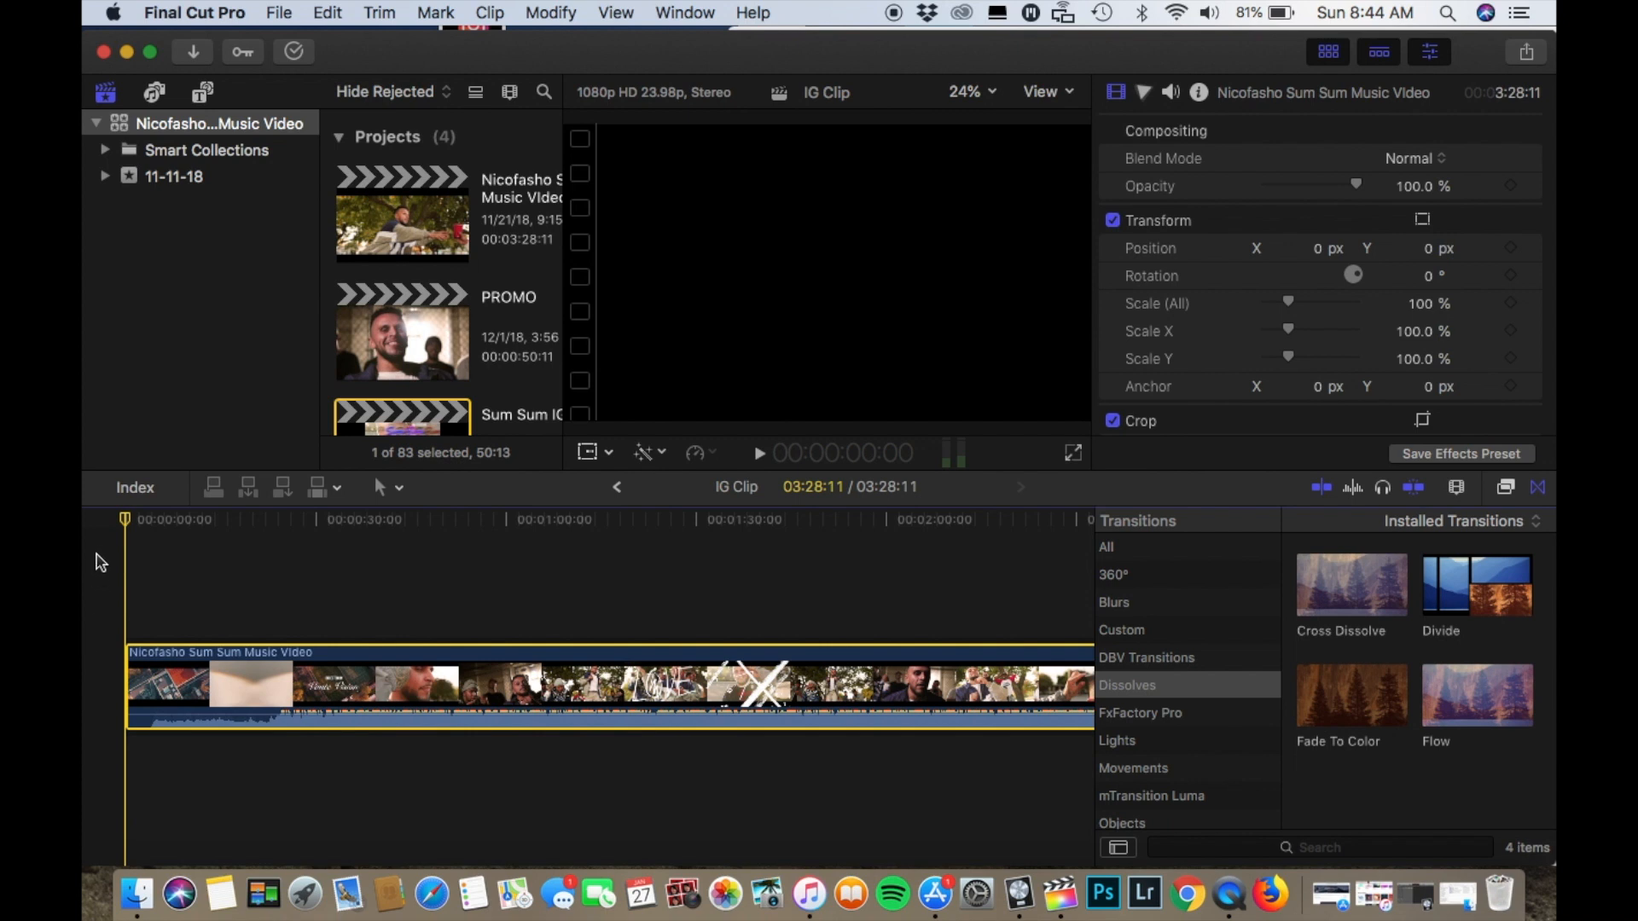
mouse_move(124, 527)
mouse_down()
mouse_move(409, 523)
mouse_move(475, 540)
mouse_up()
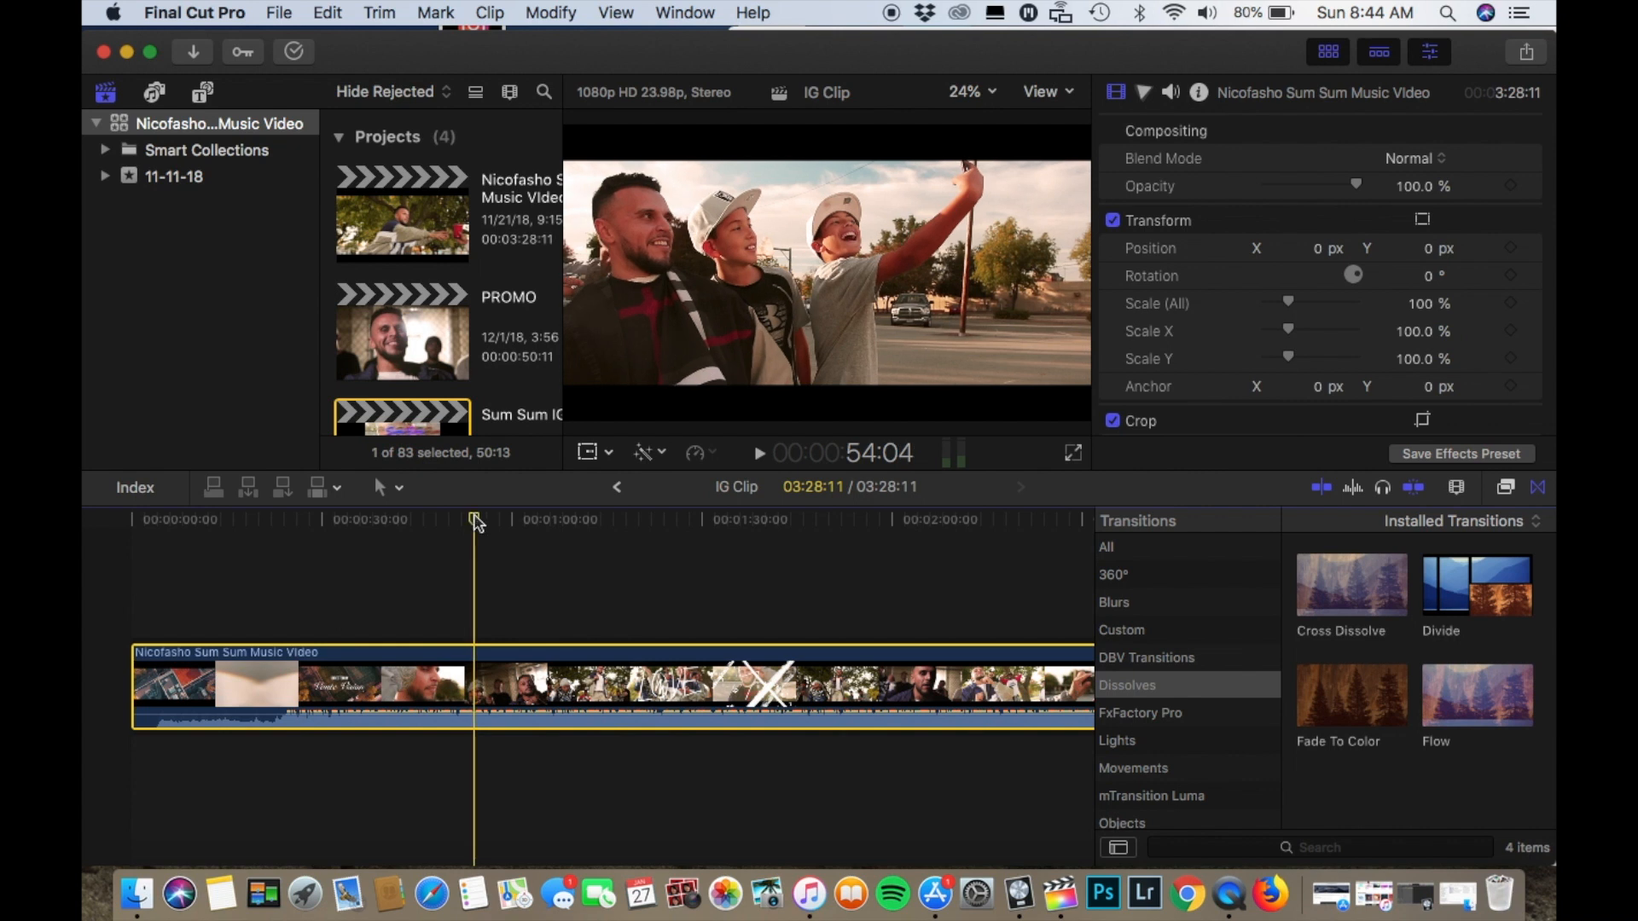
- View the share destinations that can be added, including Save Current Frame, and close the preferences
click(291, 11)
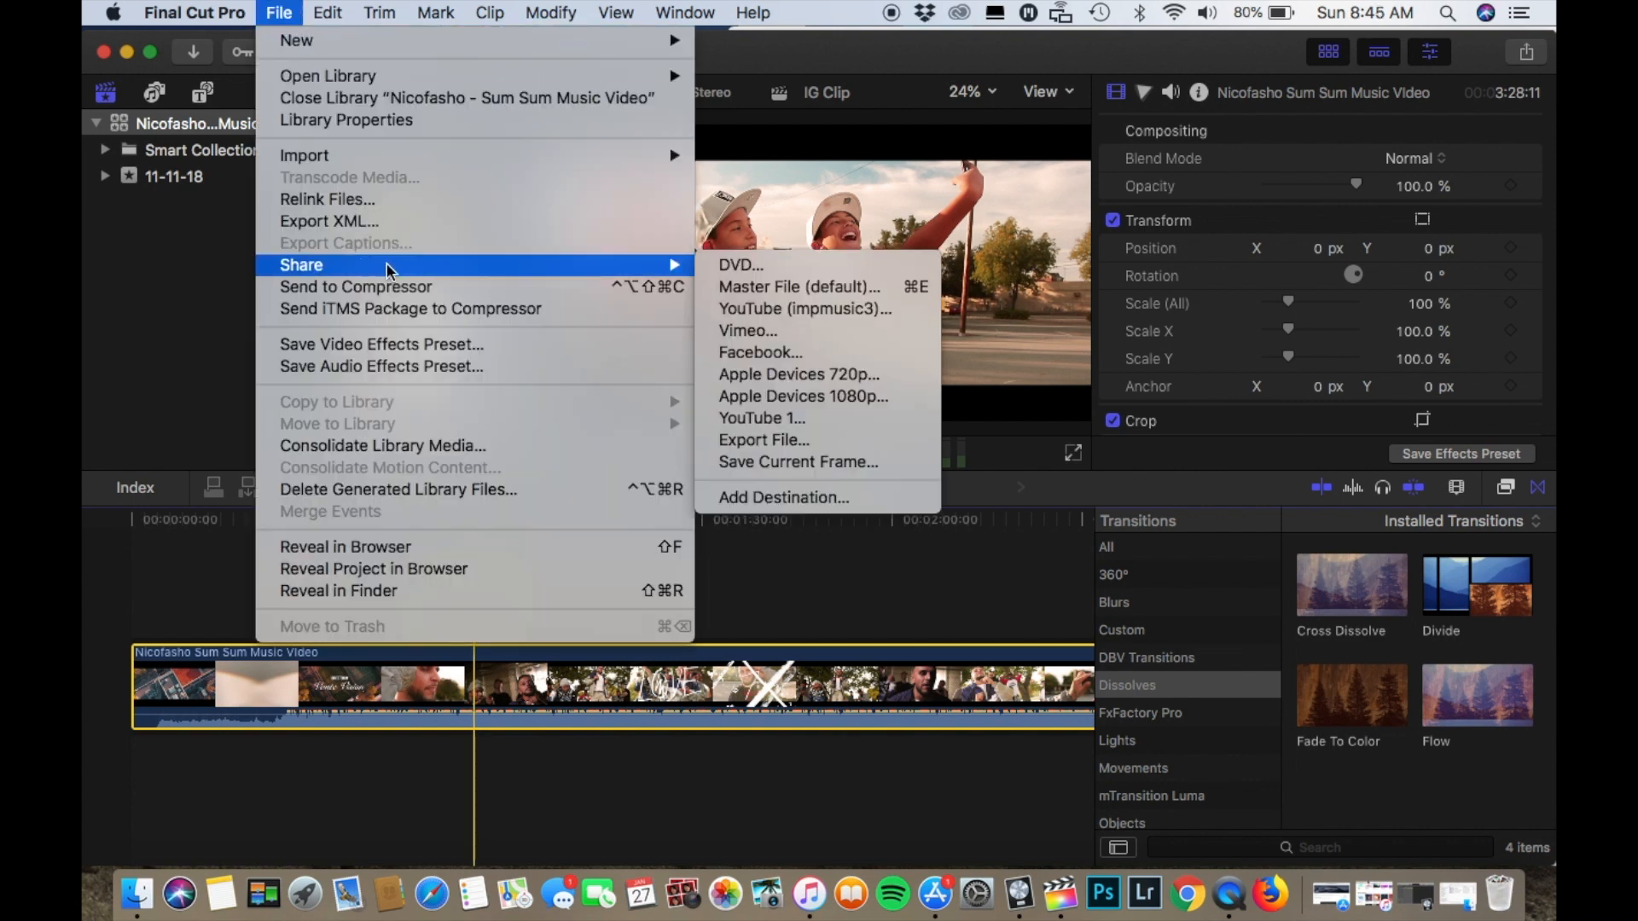
mouse_move(670, 265)
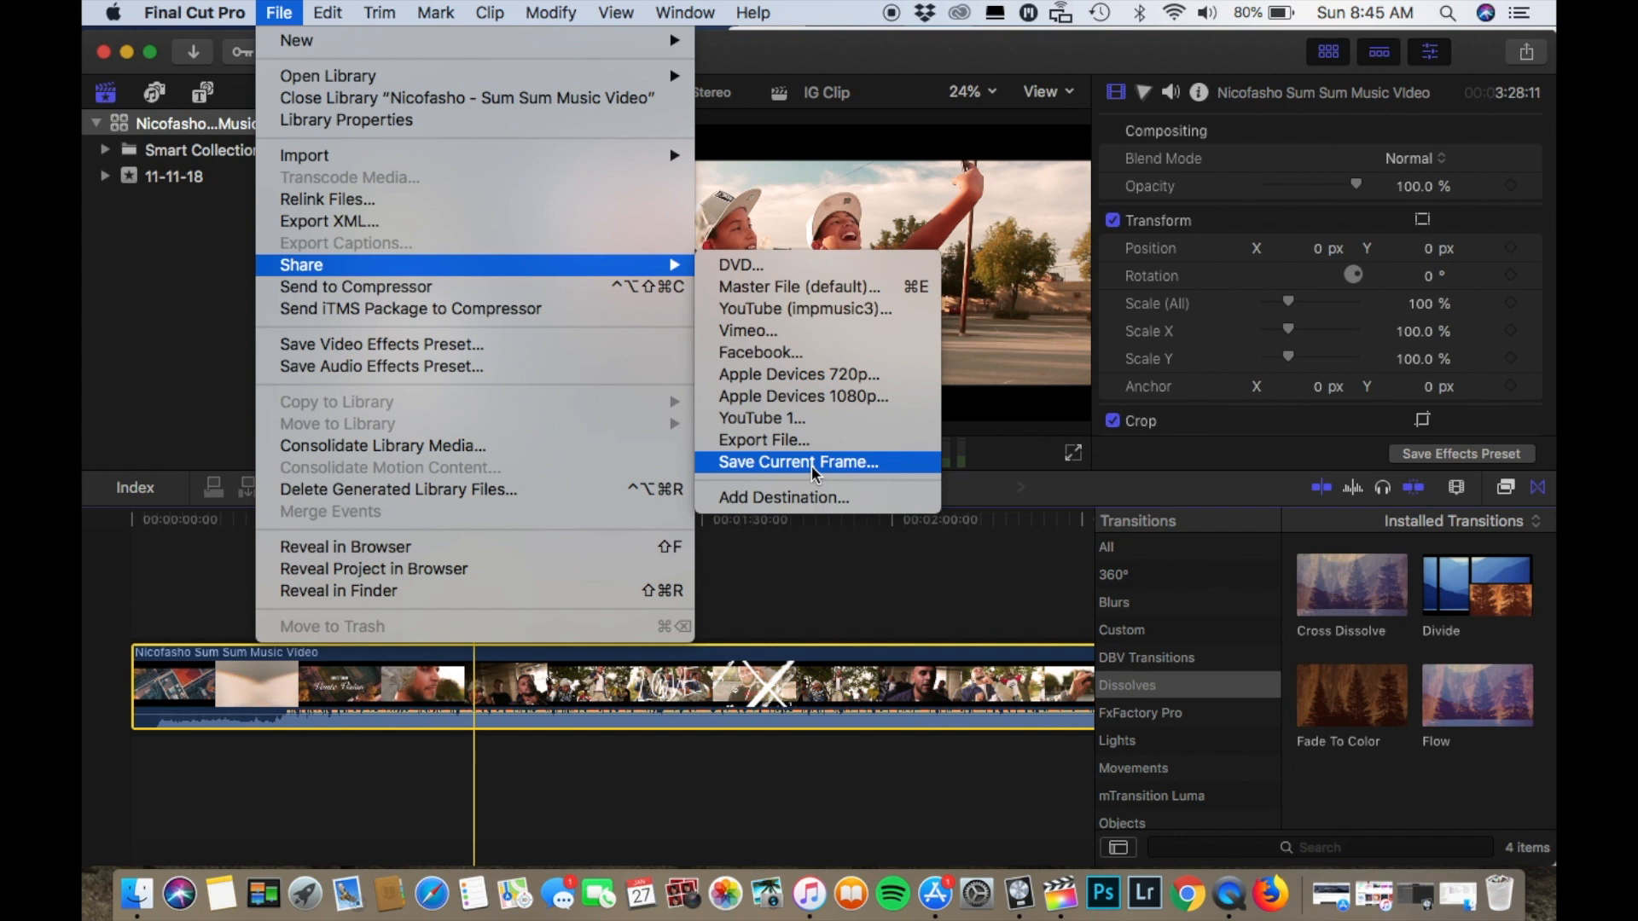
click(821, 500)
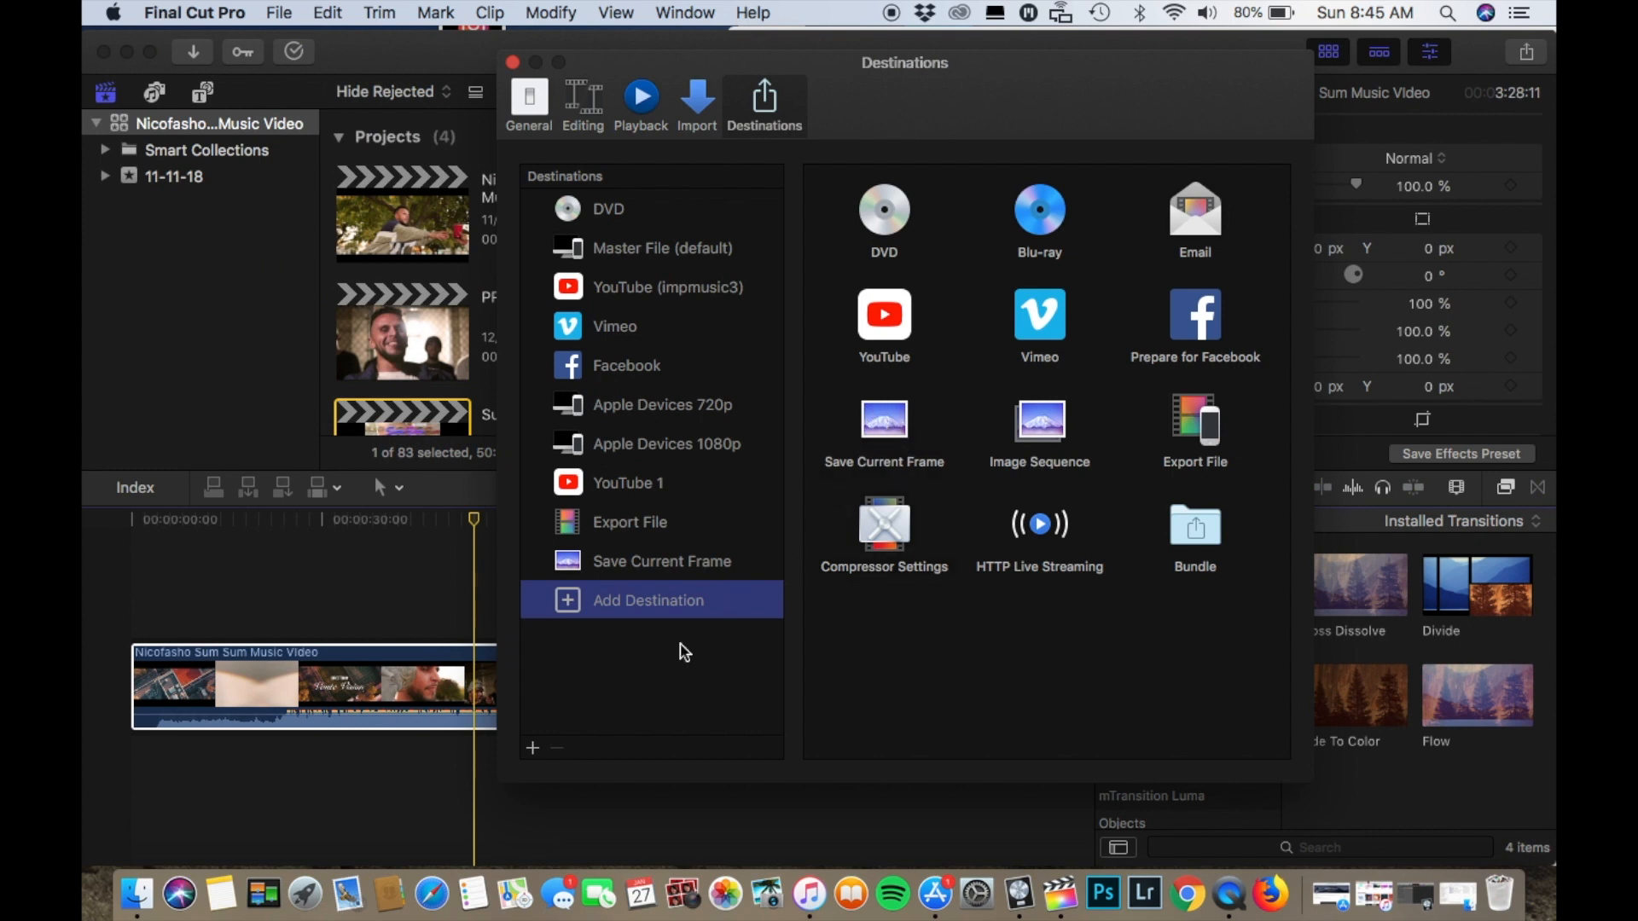
click(512, 63)
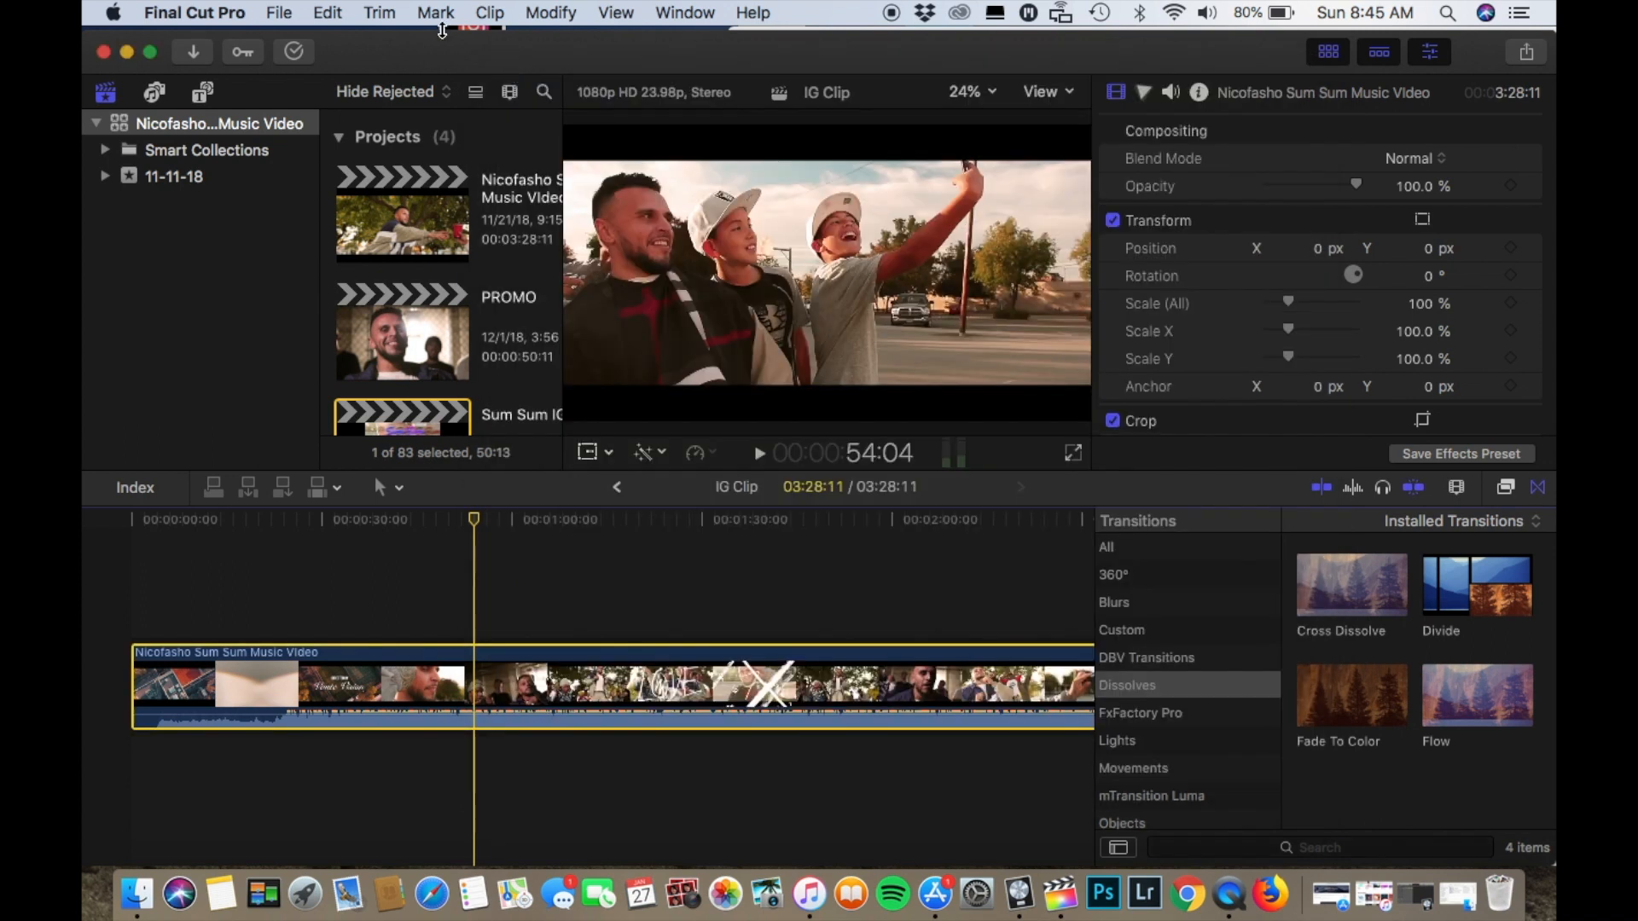
- Try to export the current frame as an image named IG Clip on the Desktop
click(280, 13)
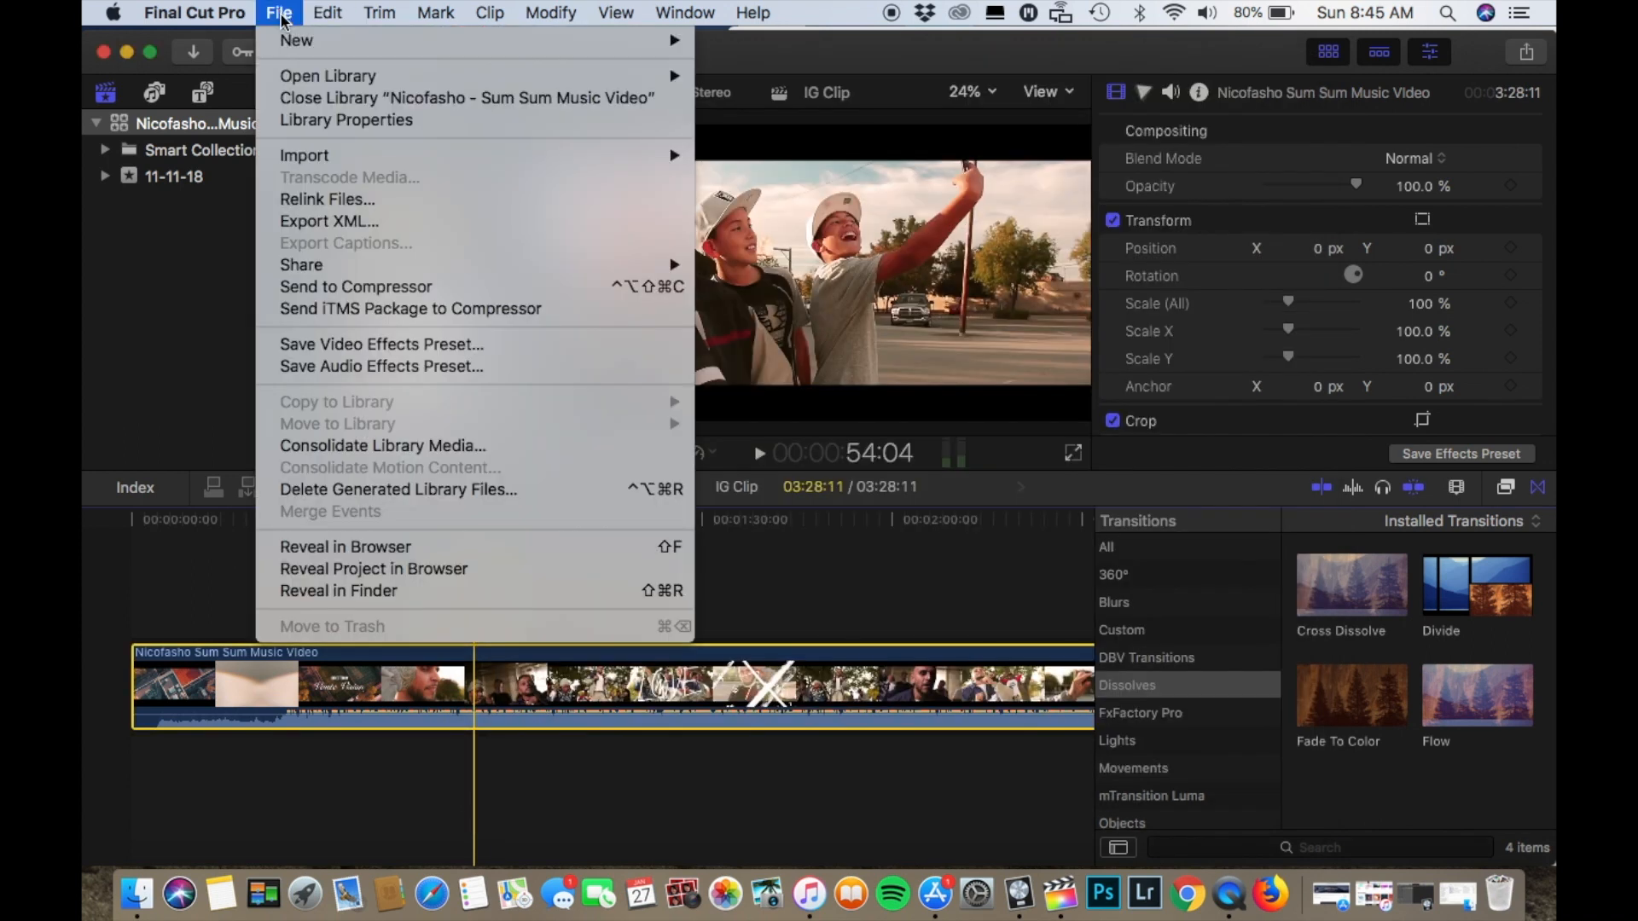
mouse_move(371, 264)
click(772, 469)
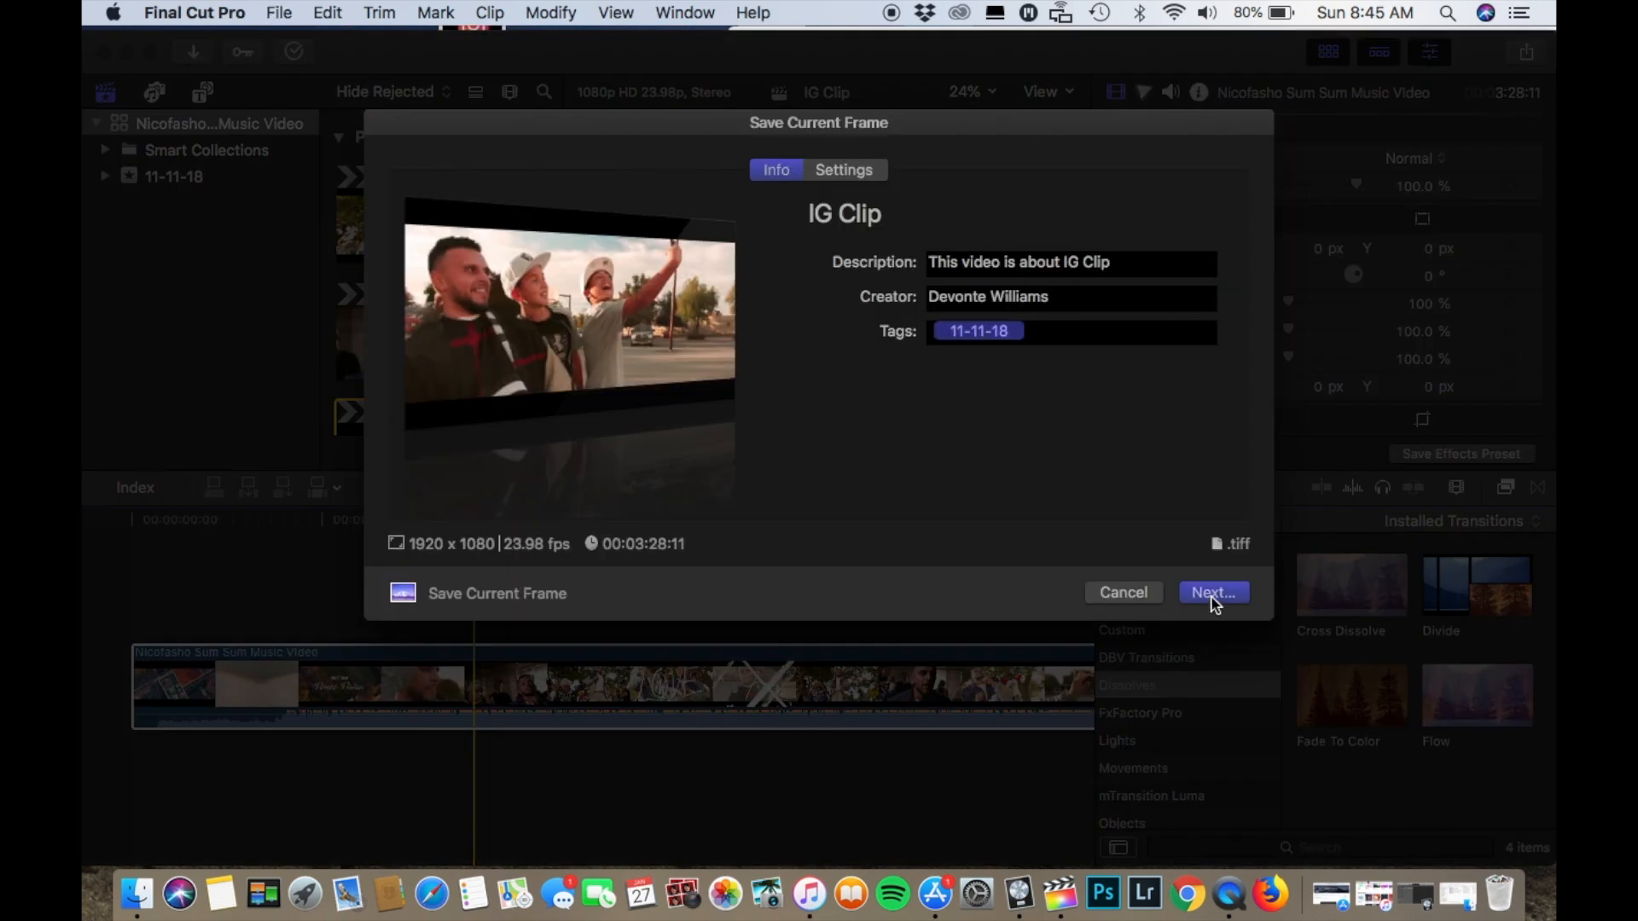
click(1213, 595)
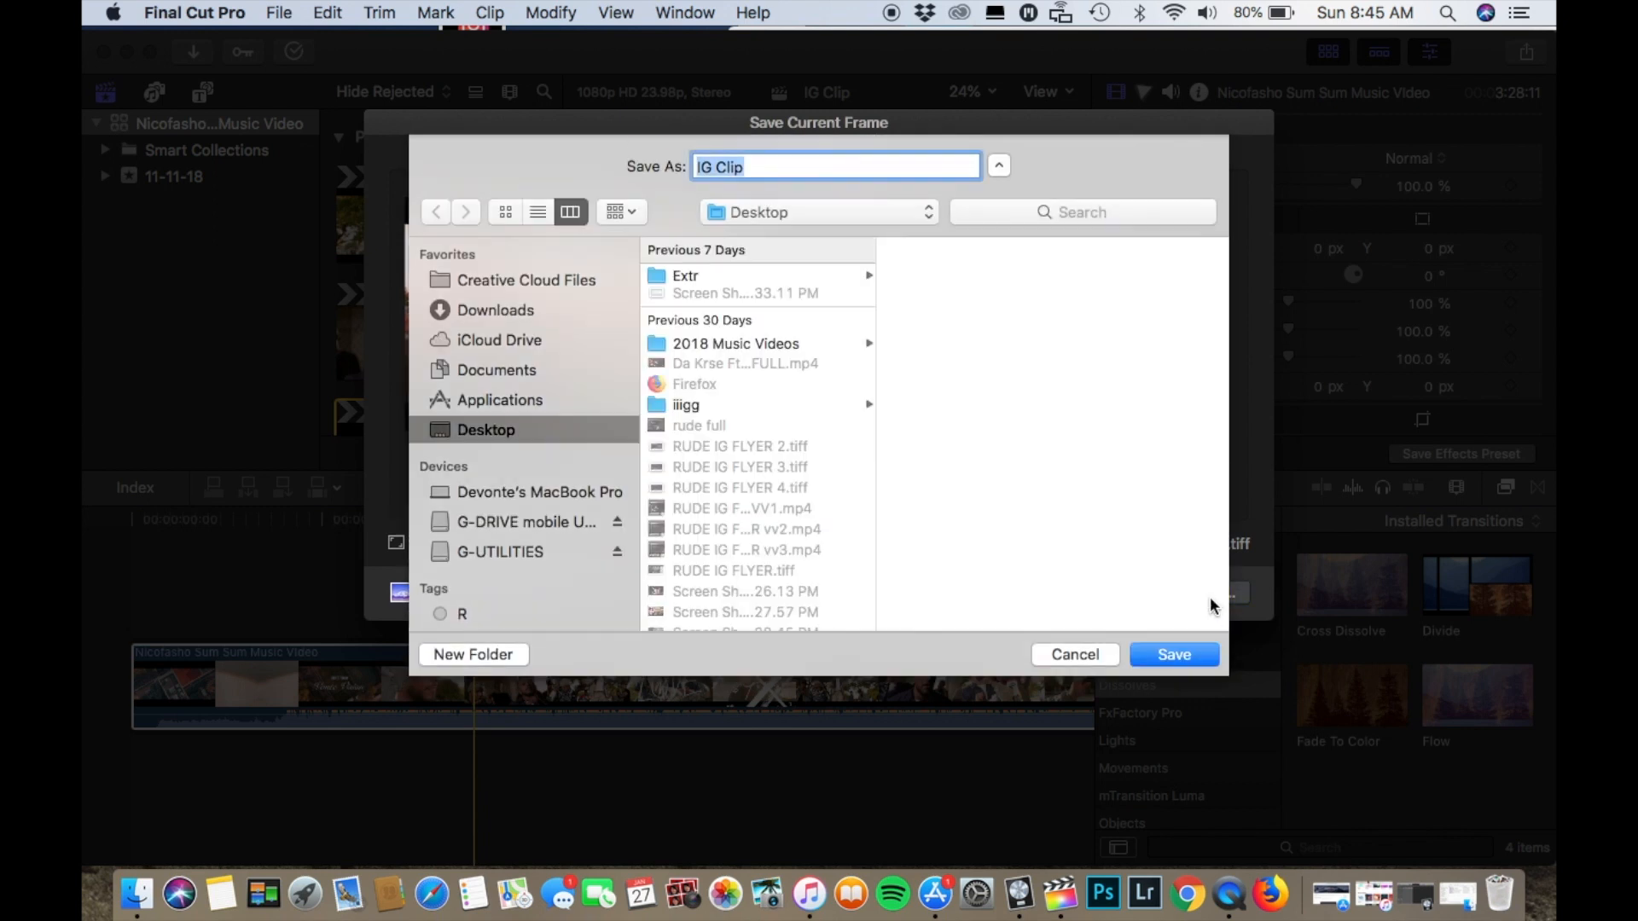
click(1173, 654)
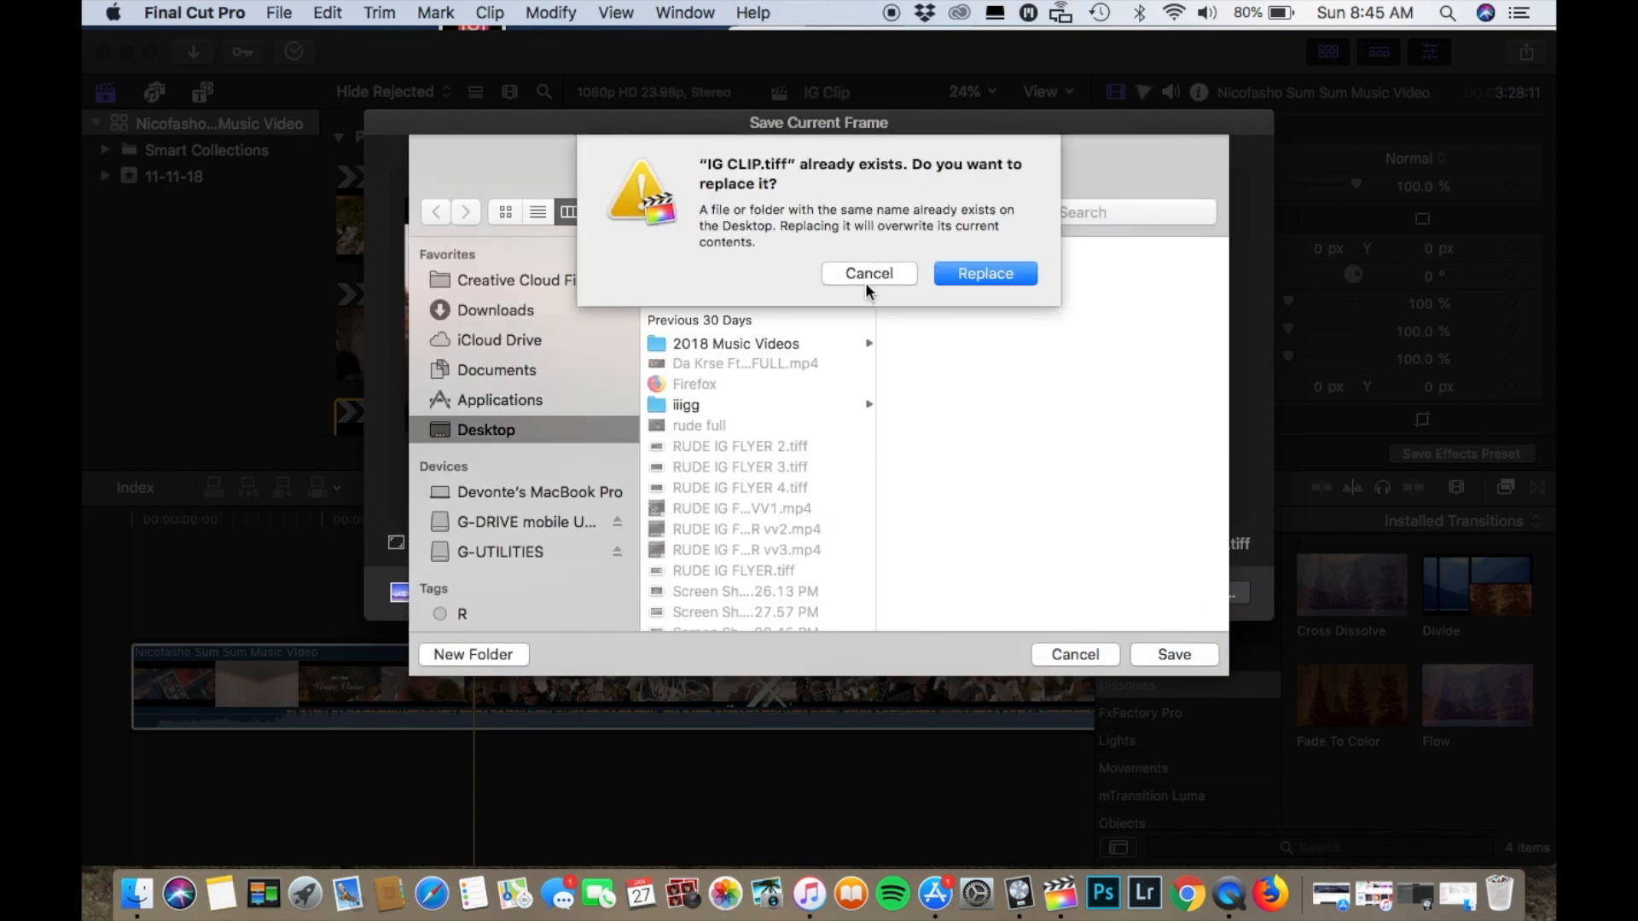
click(868, 275)
click(1075, 654)
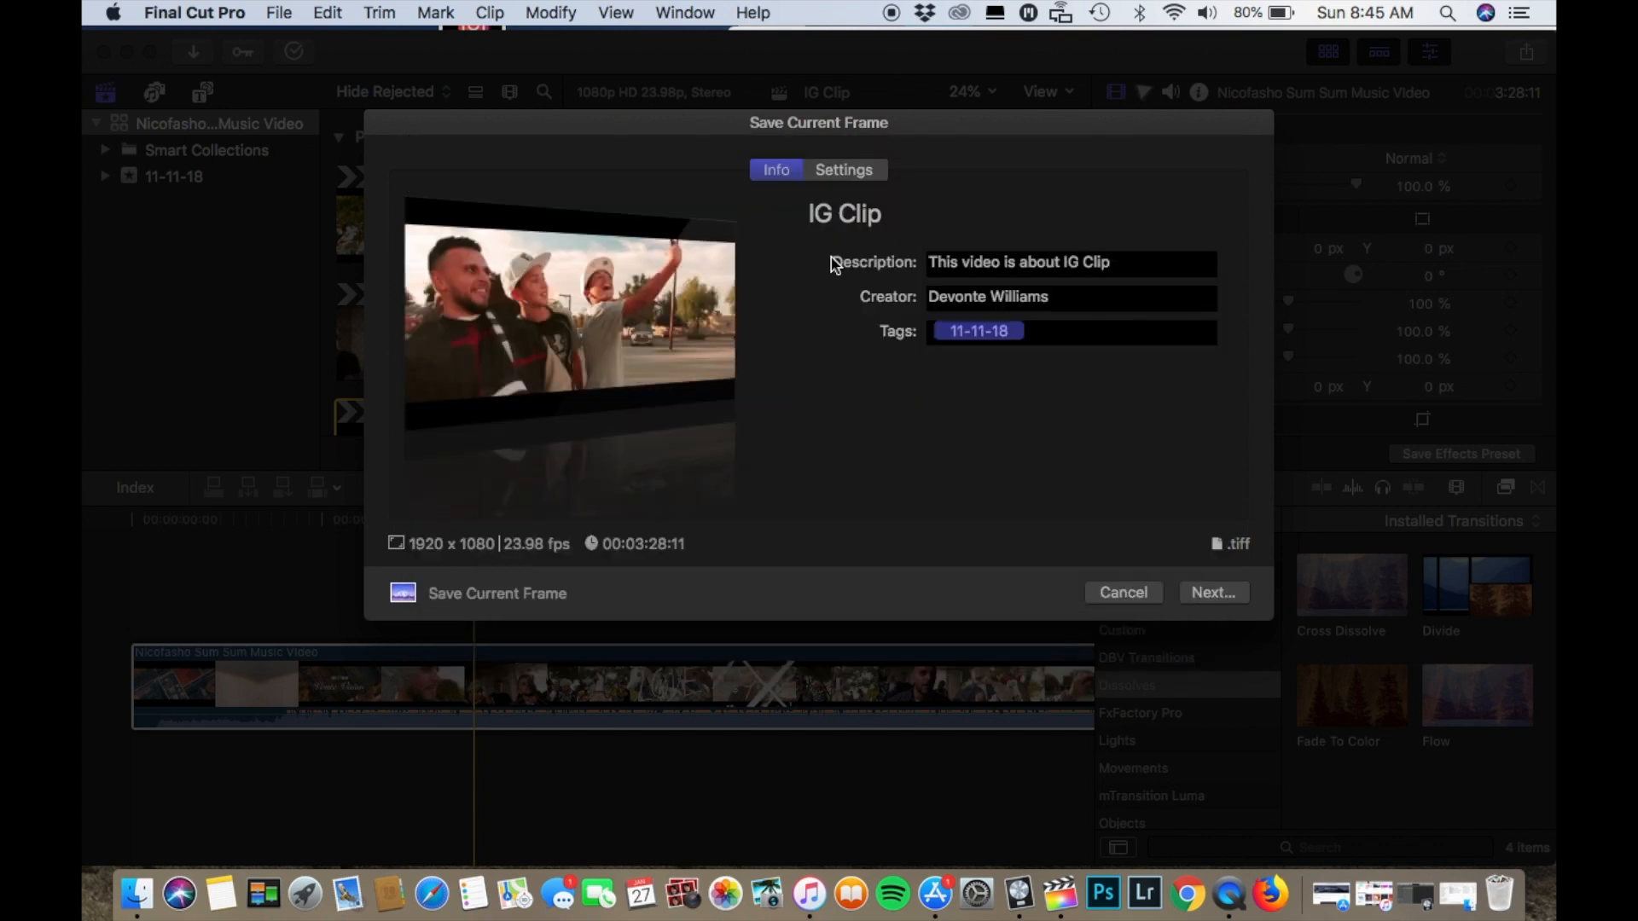
click(1133, 594)
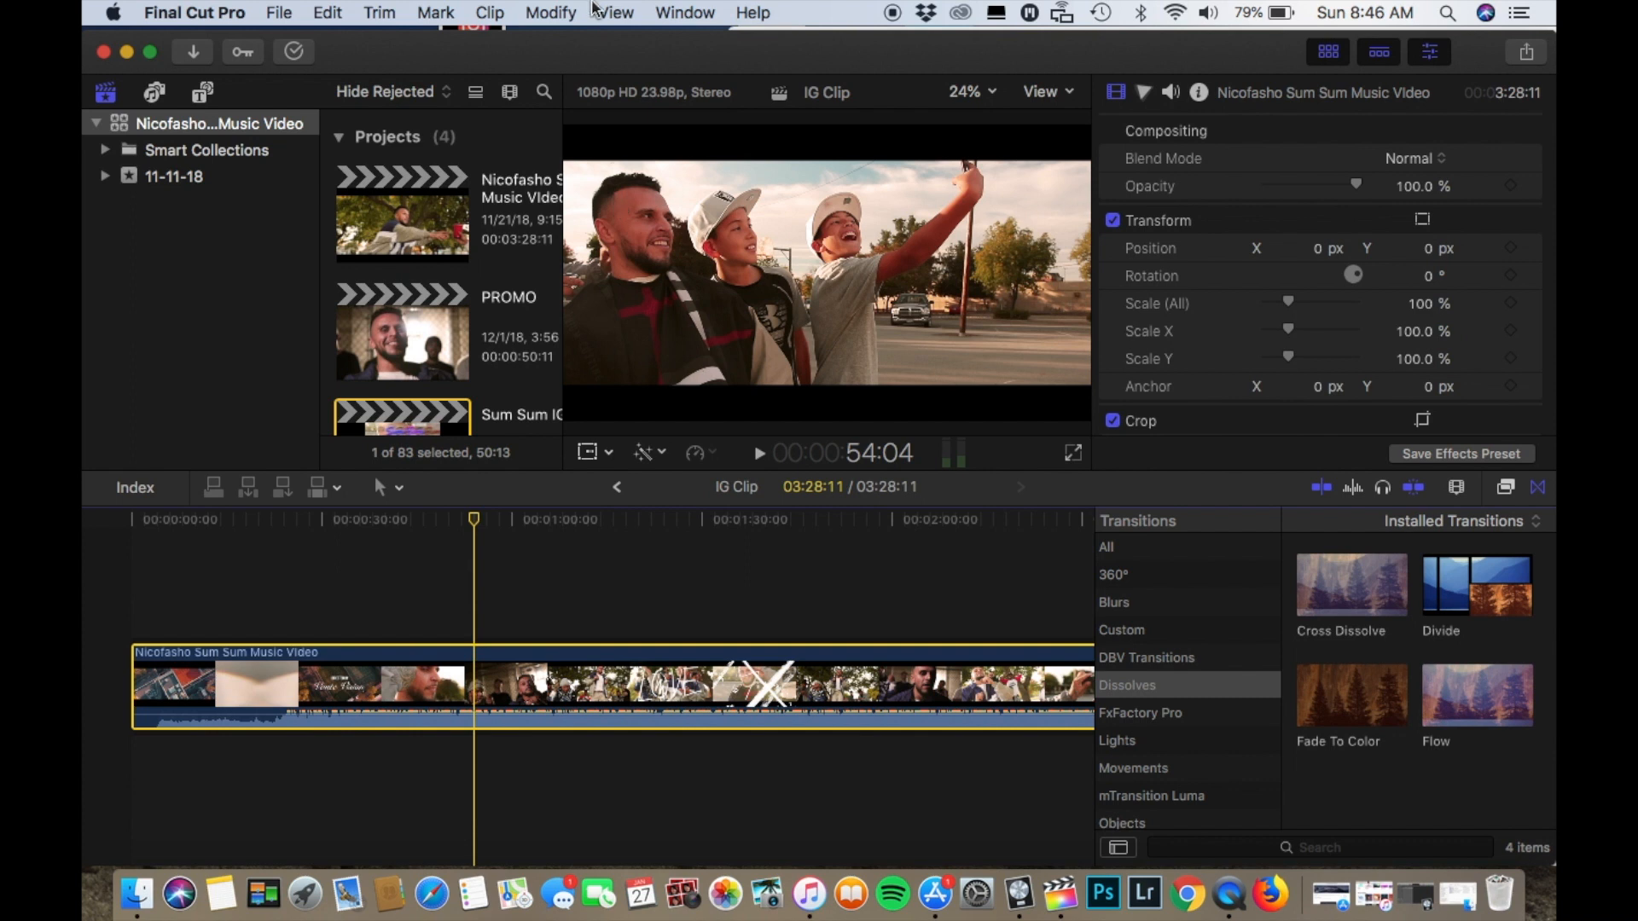
- Change the IG Clip project's video format to Custom with a resolution of 1080 x 1080
click(682, 10)
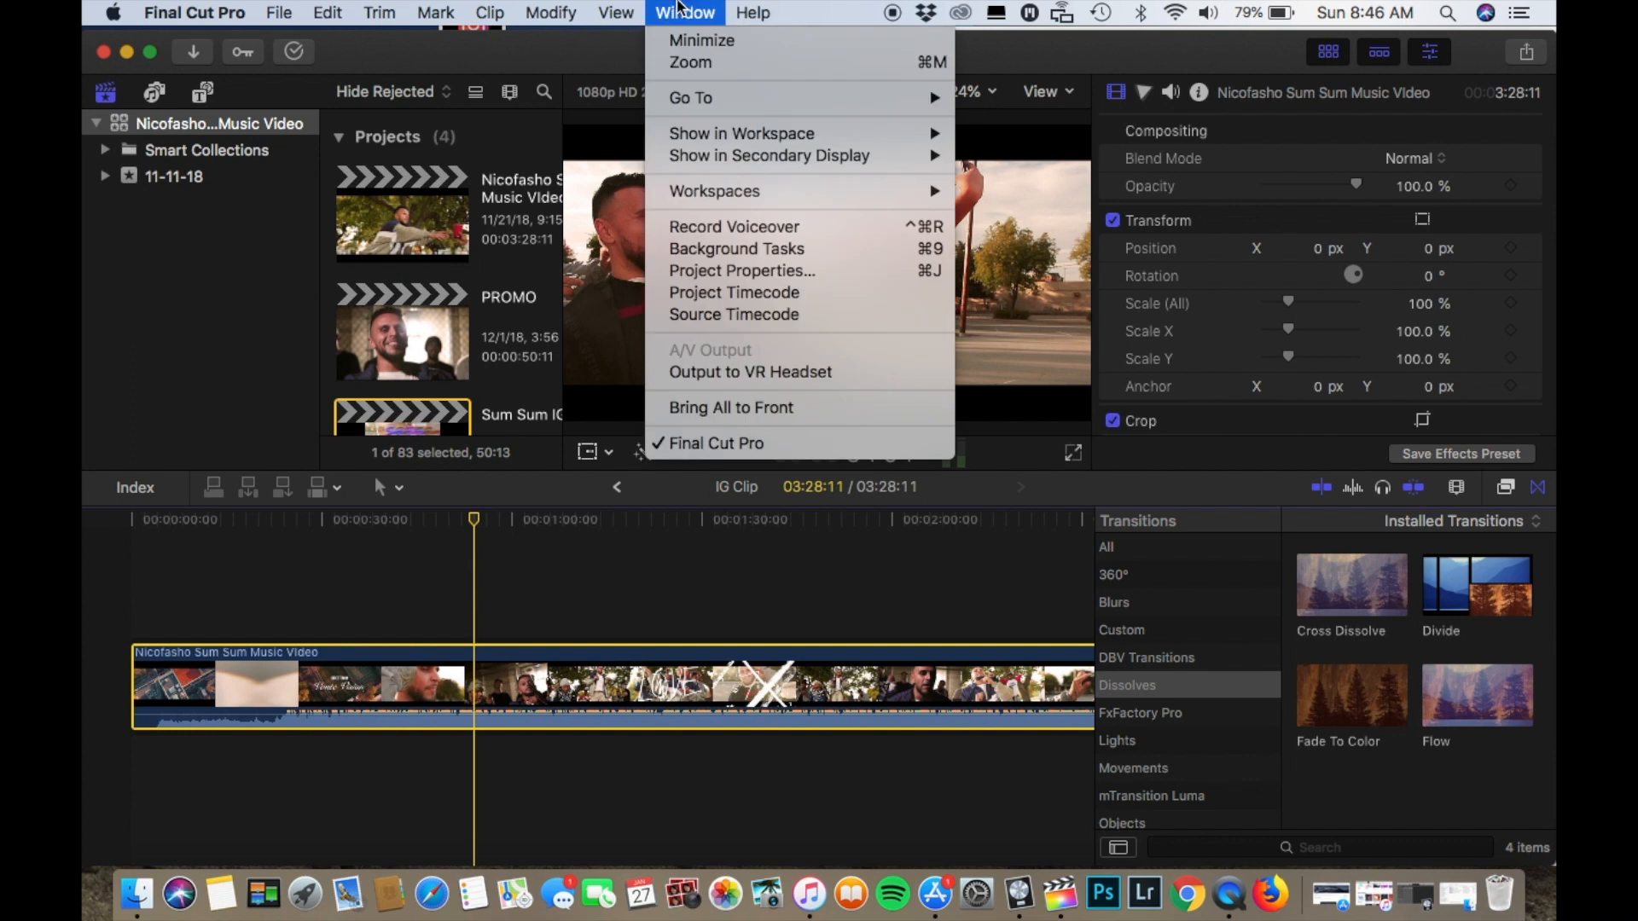
click(710, 273)
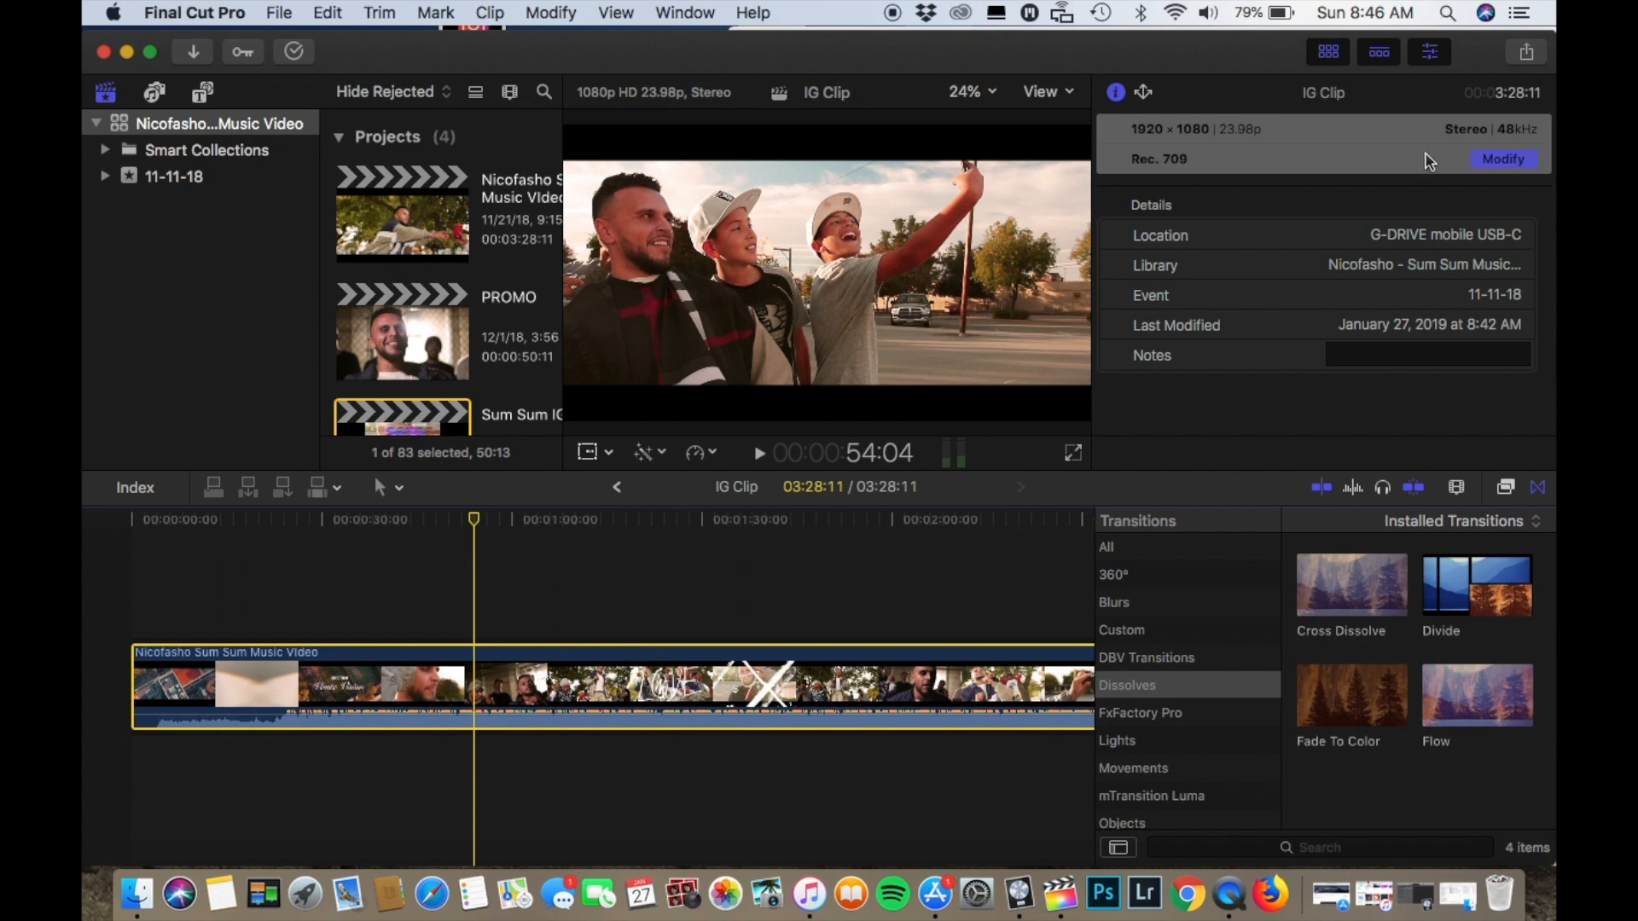
click(1503, 159)
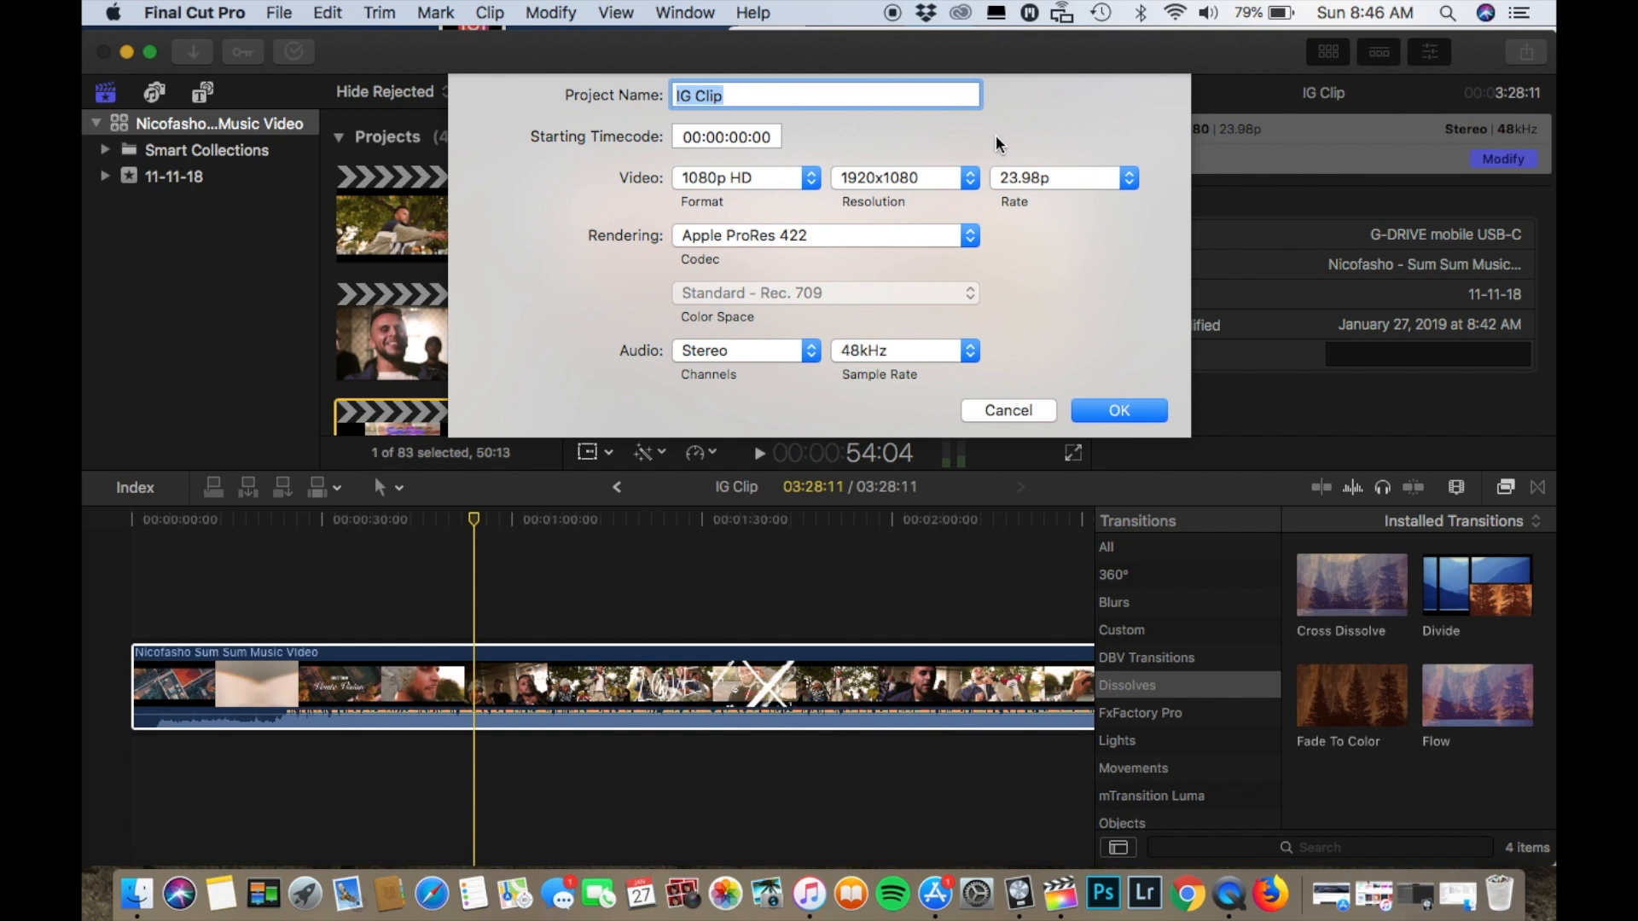
click(763, 178)
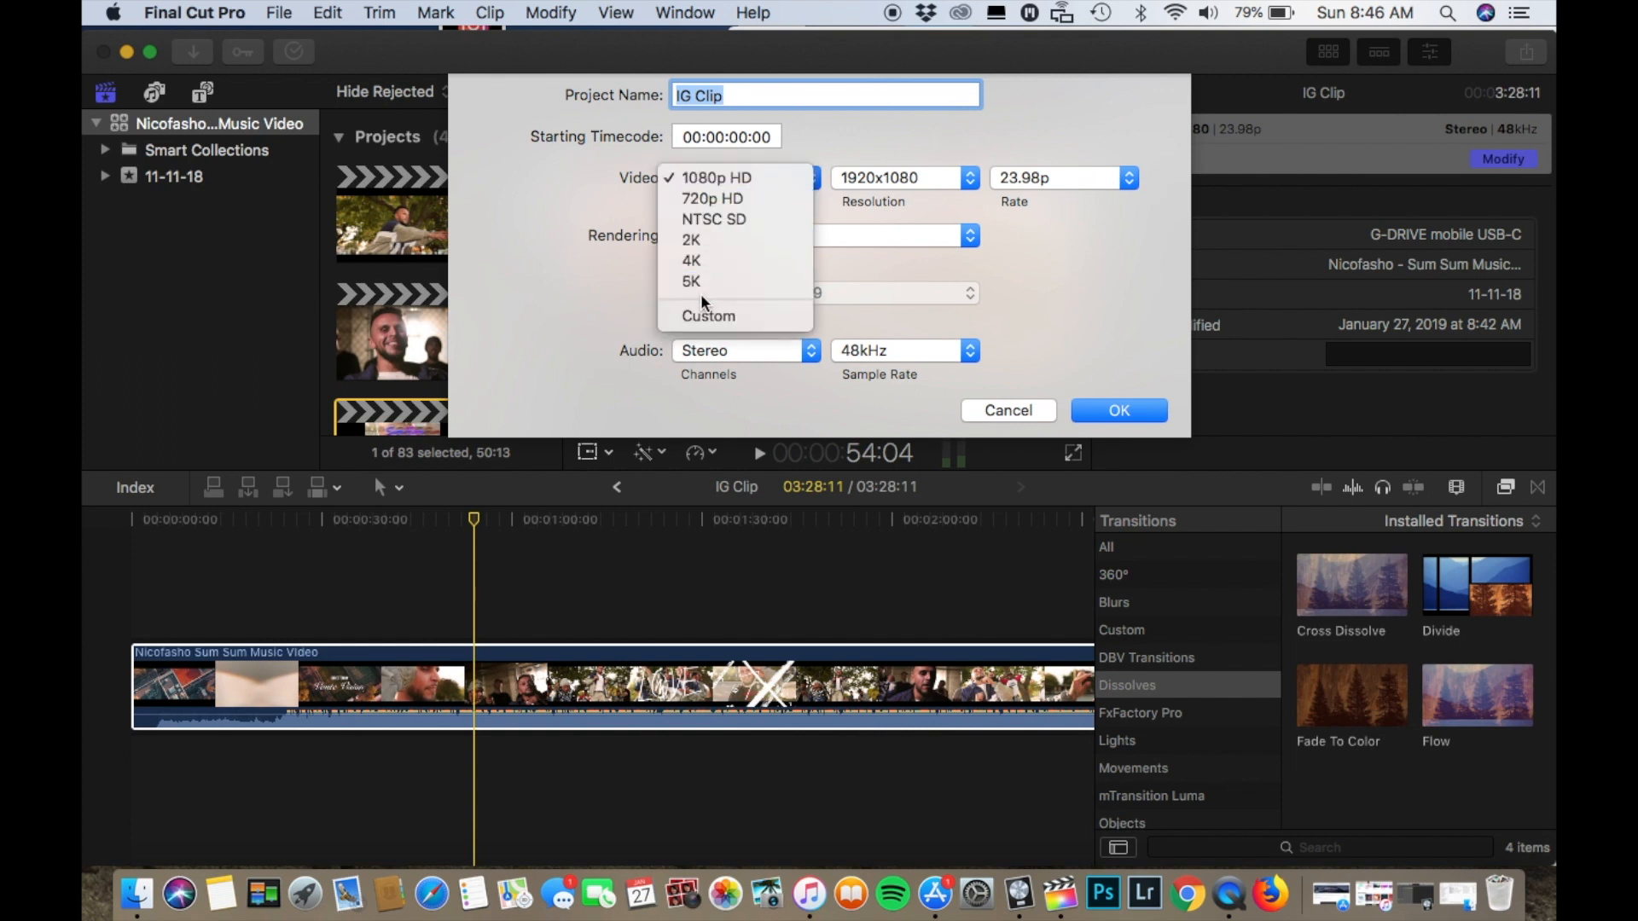
click(693, 313)
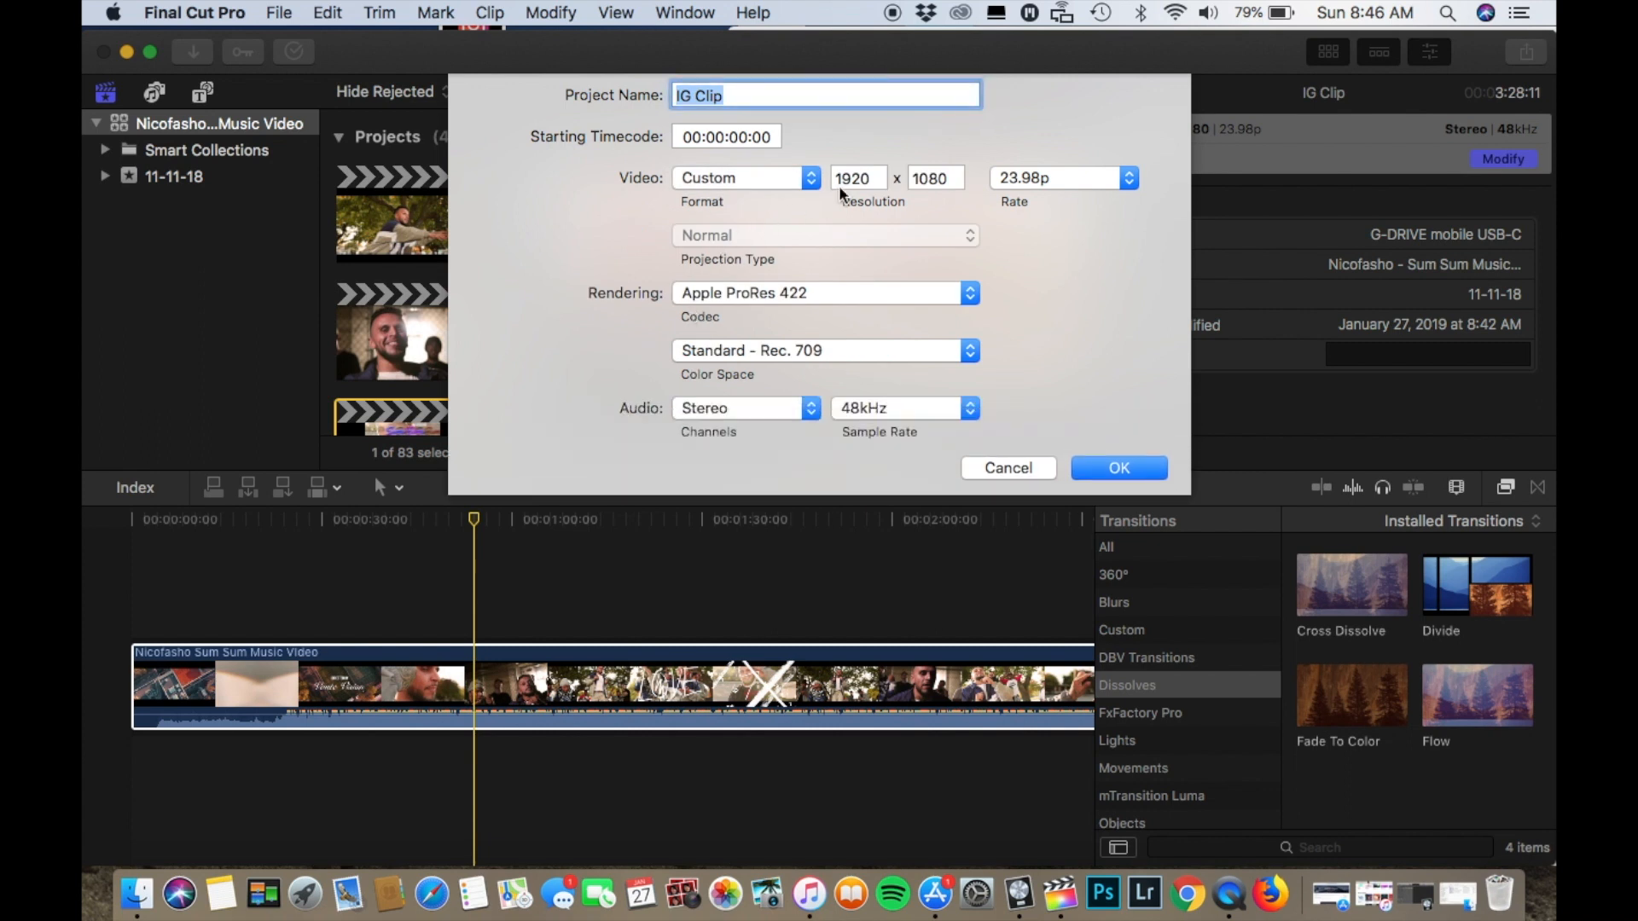
double_click(864, 179)
text(1)
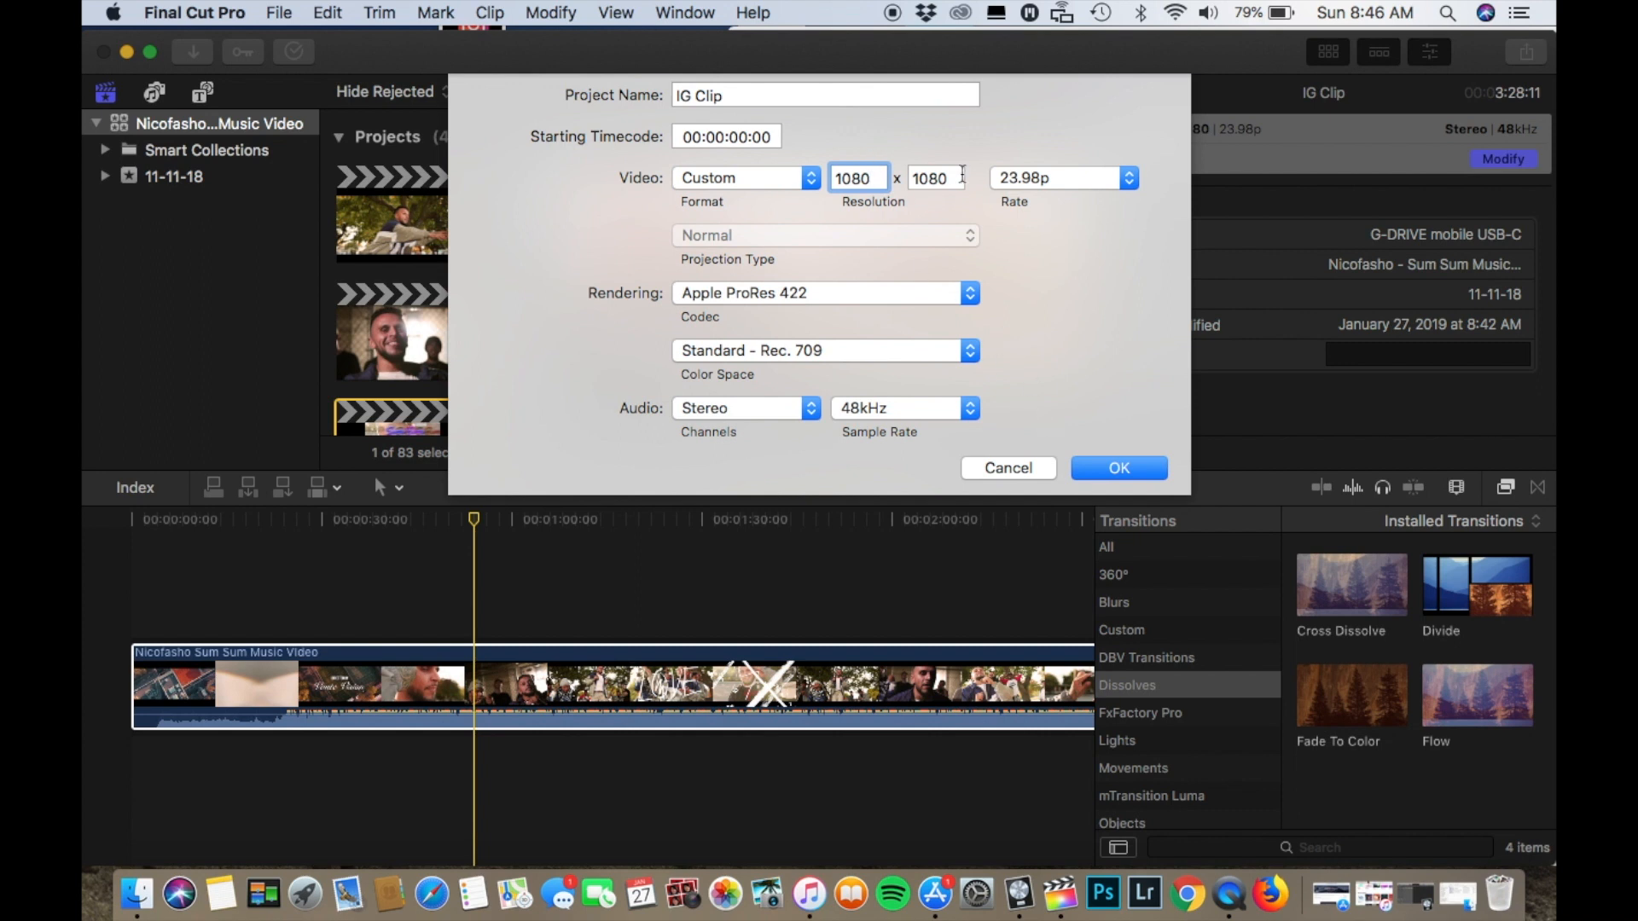
text(080)
click(1102, 462)
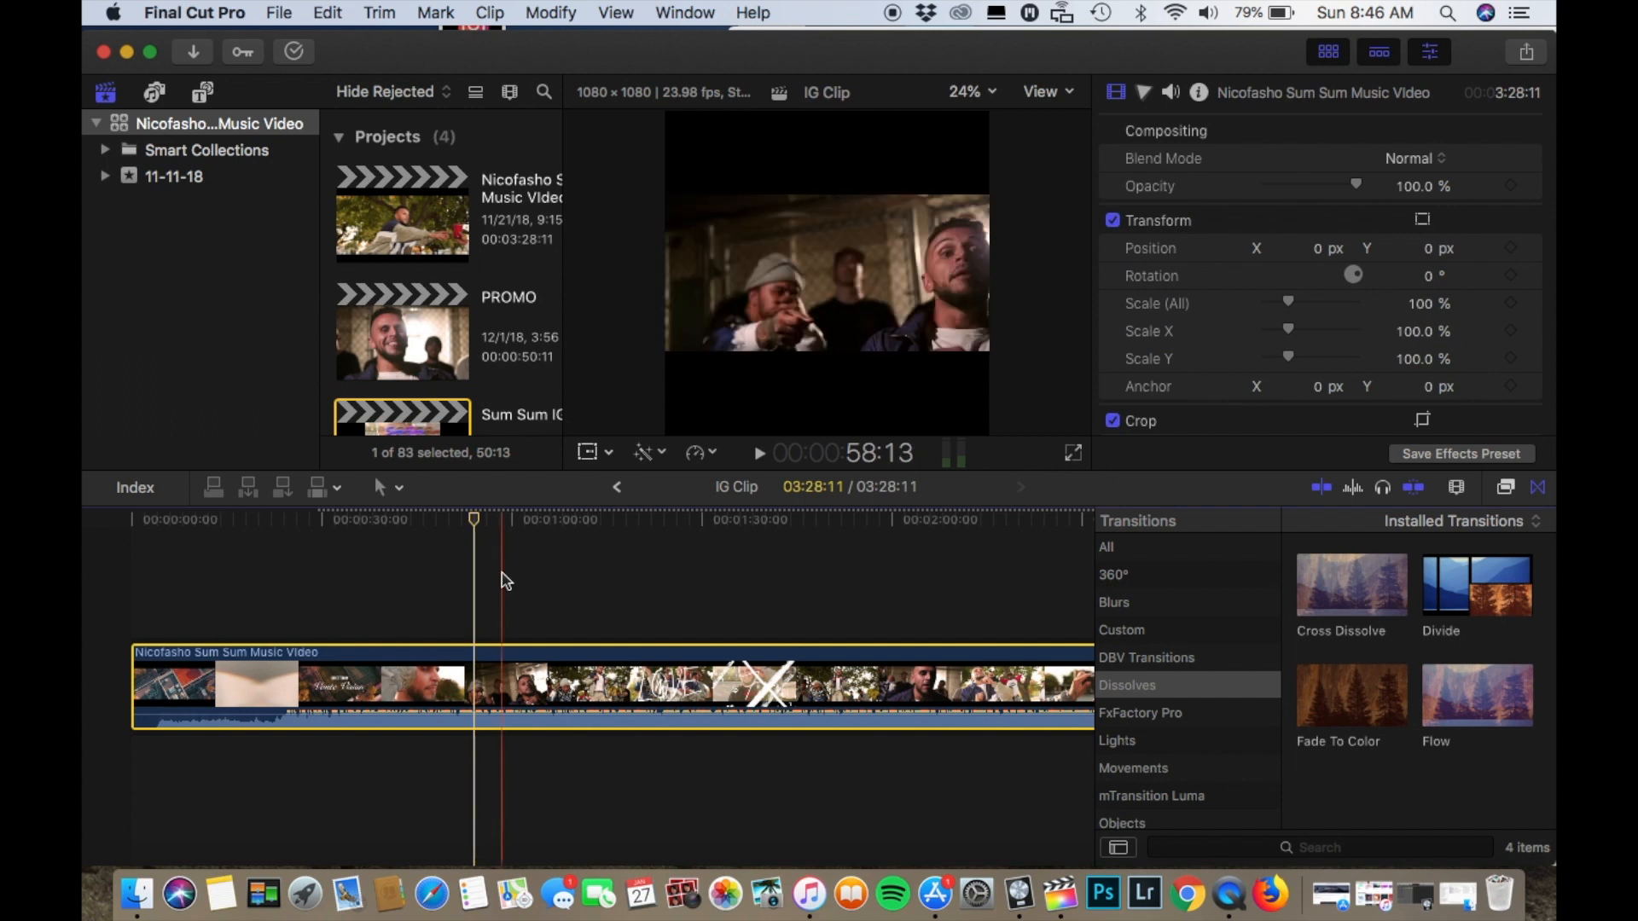
- Switch to Finder and bring two screenshot images from the Original Media folder in beneath the start of the music video
drag(478, 533, 428, 556)
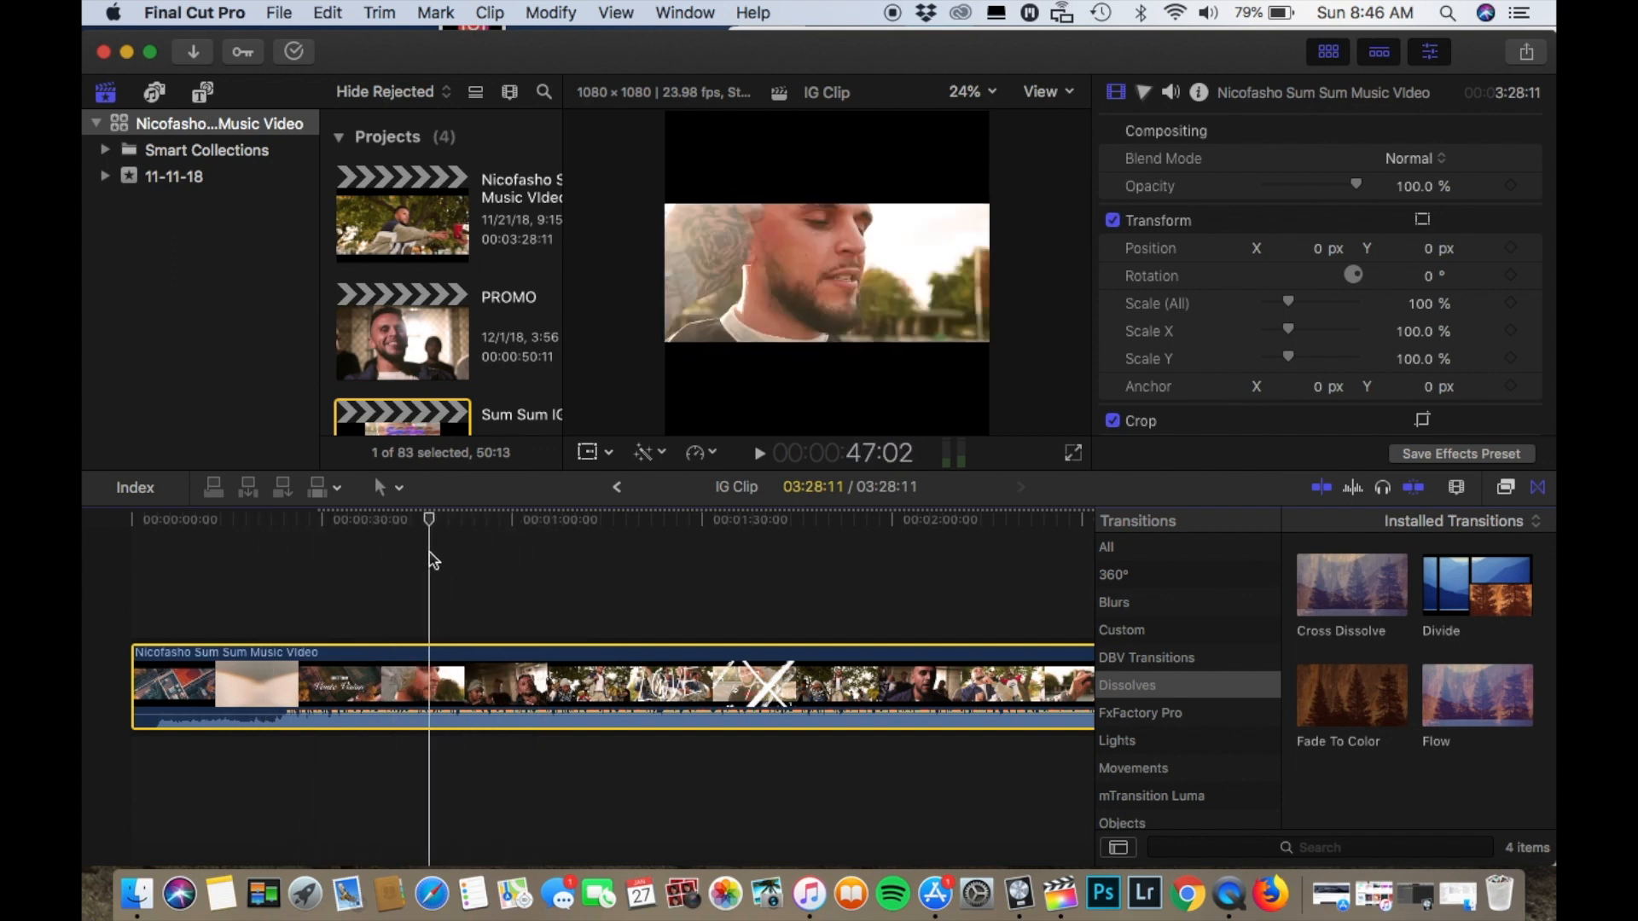
click(136, 893)
double_click(1427, 69)
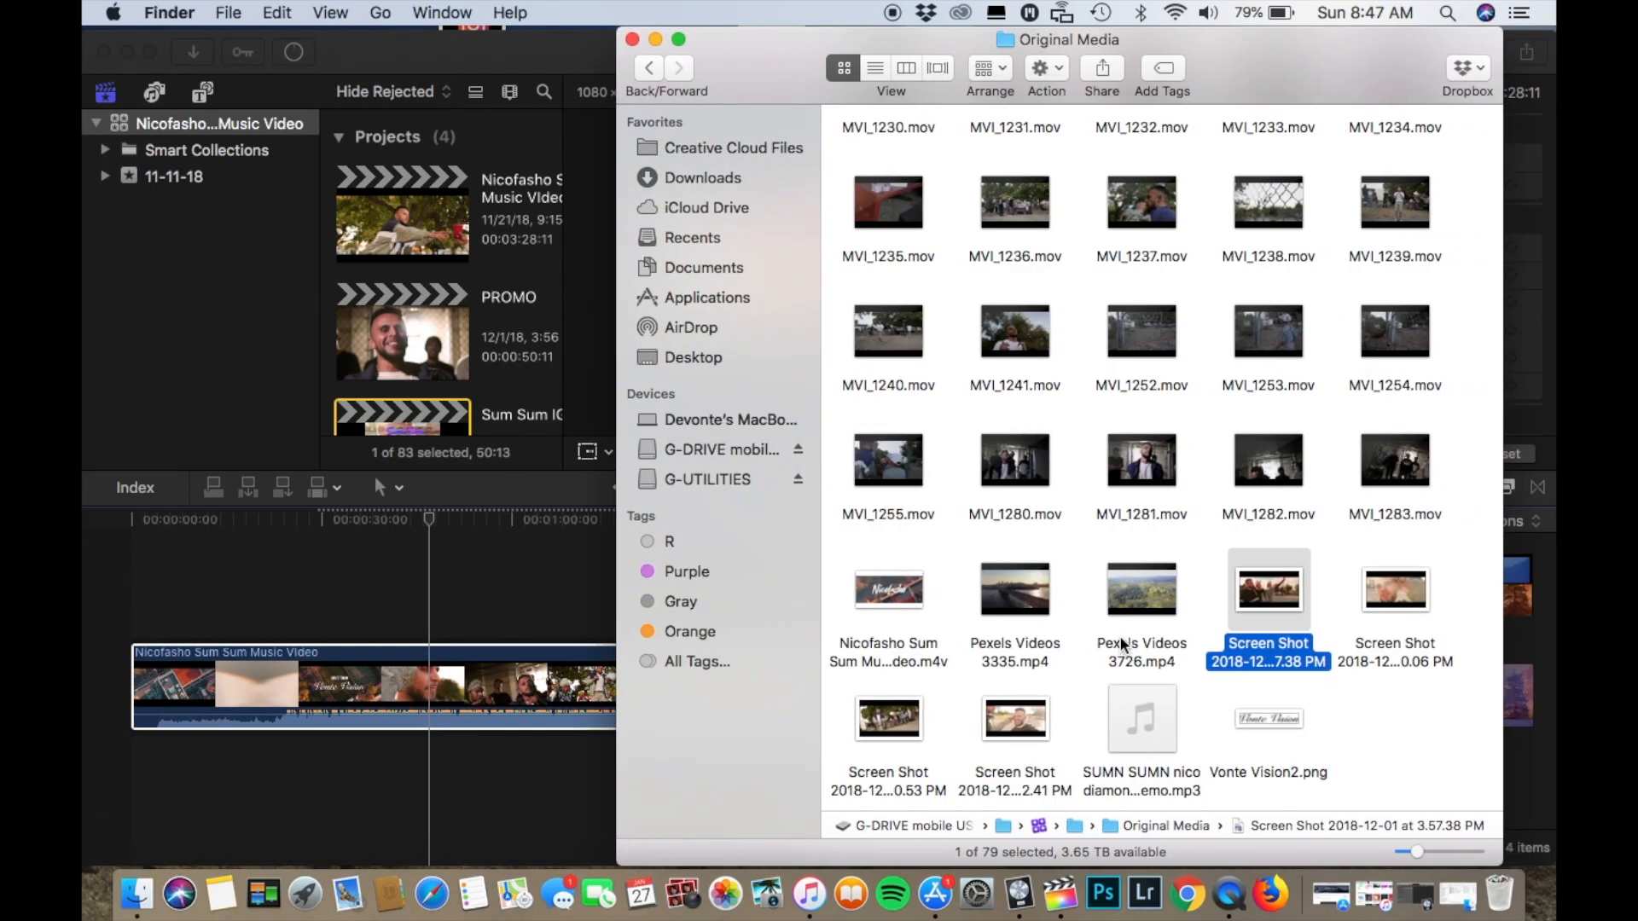
click(1025, 790)
- Set the vertical position of the upper screenshot clip, directly below the music video, to 450 px
click(128, 522)
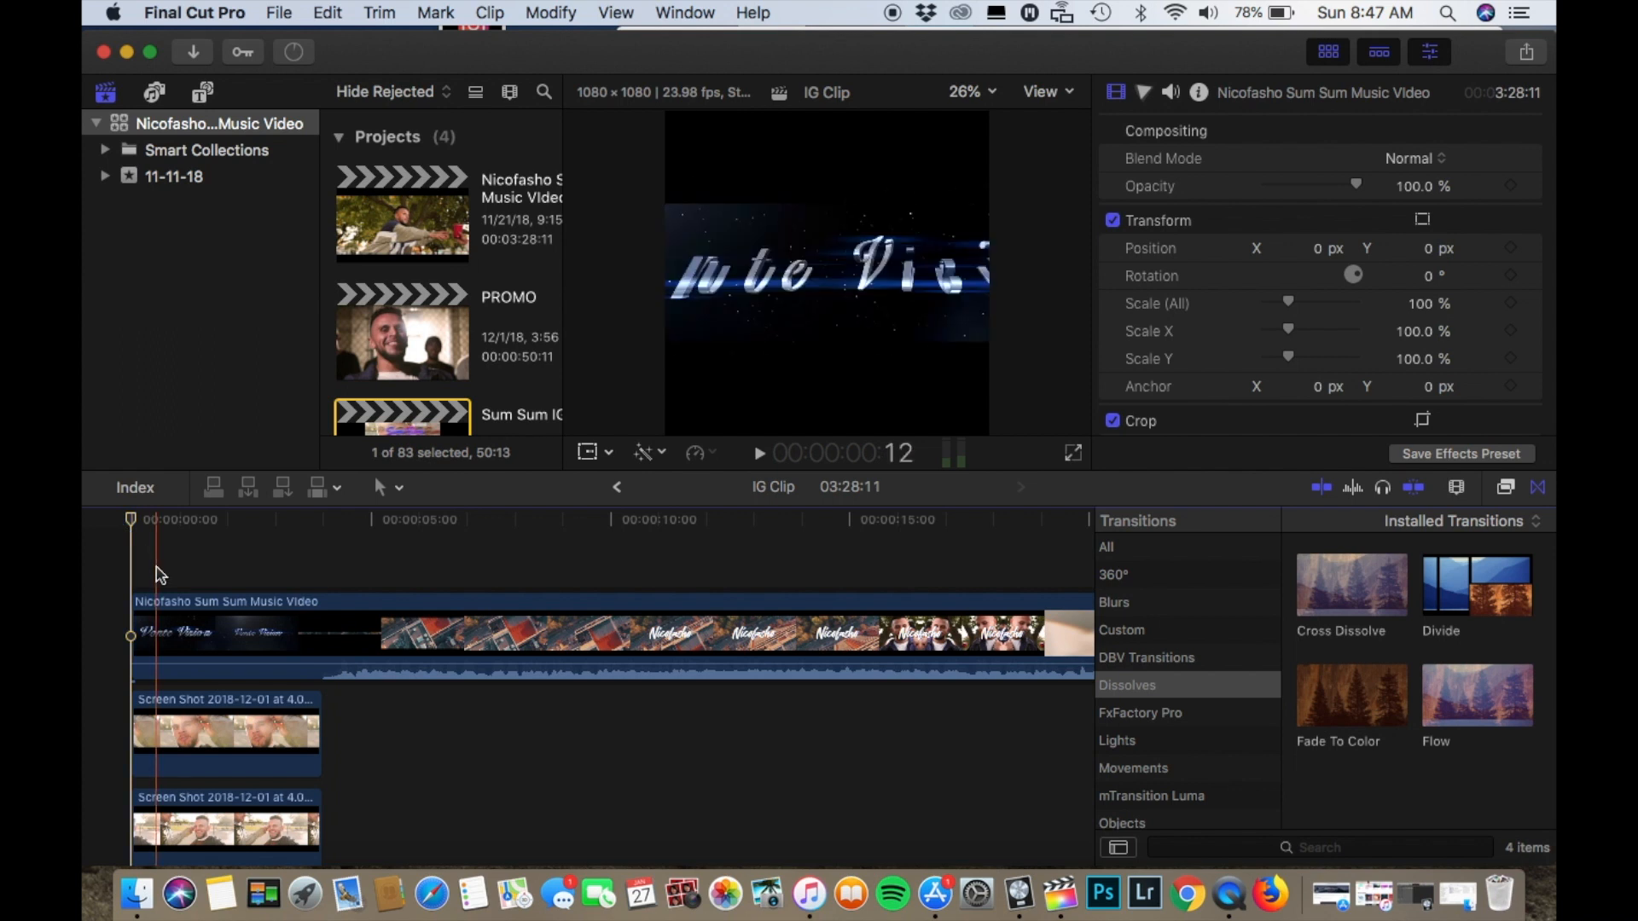
click(176, 719)
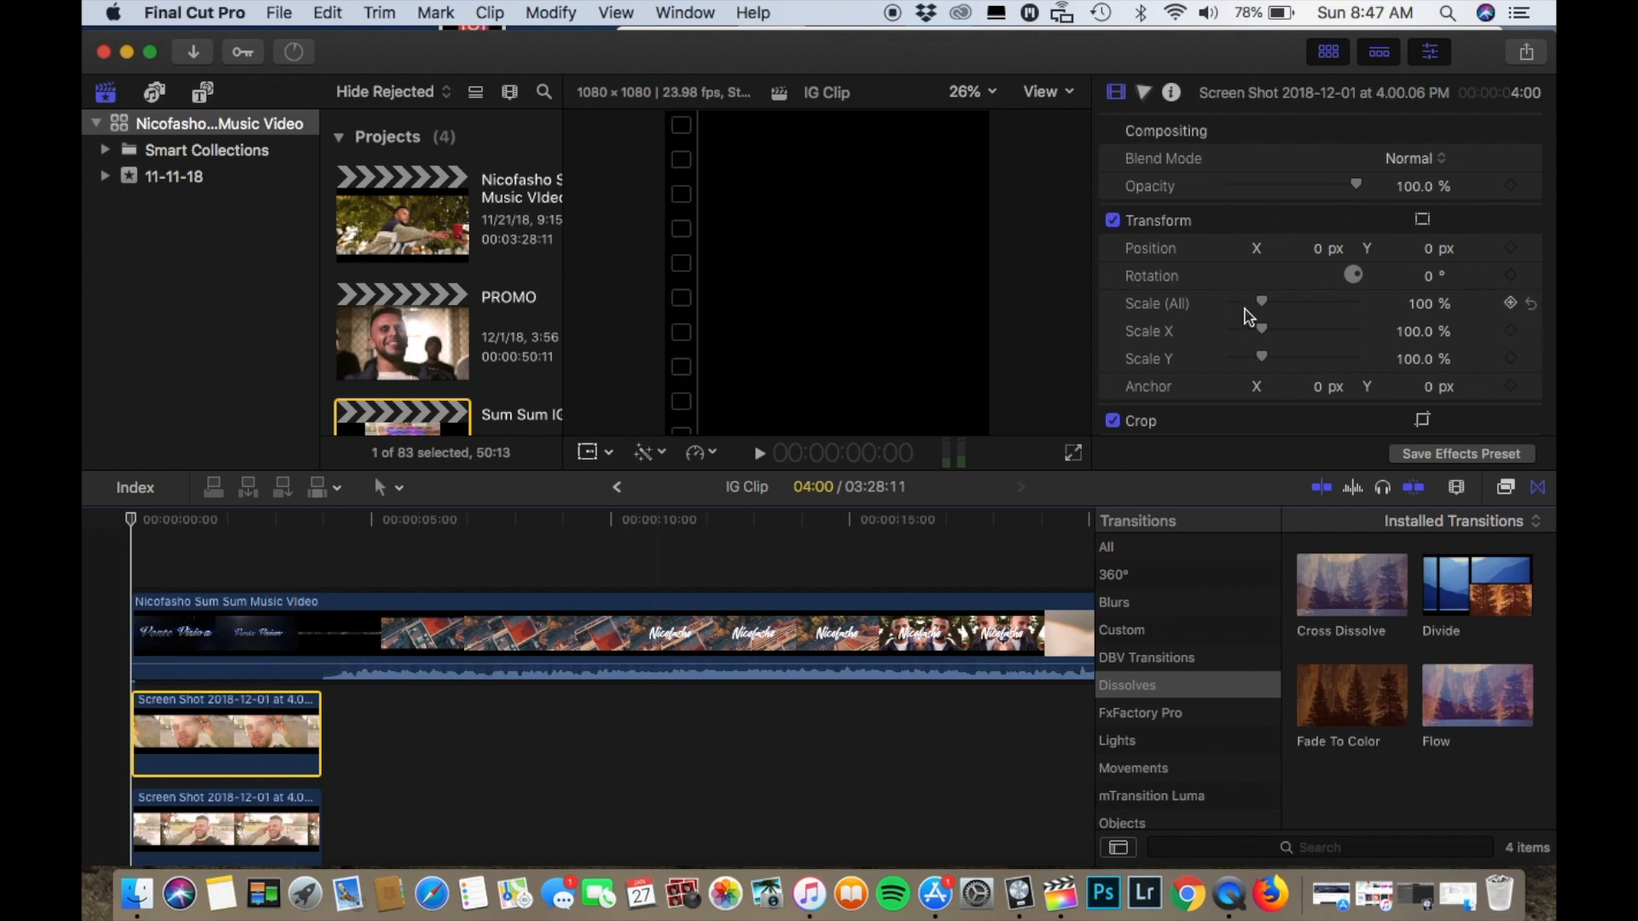
click(1425, 254)
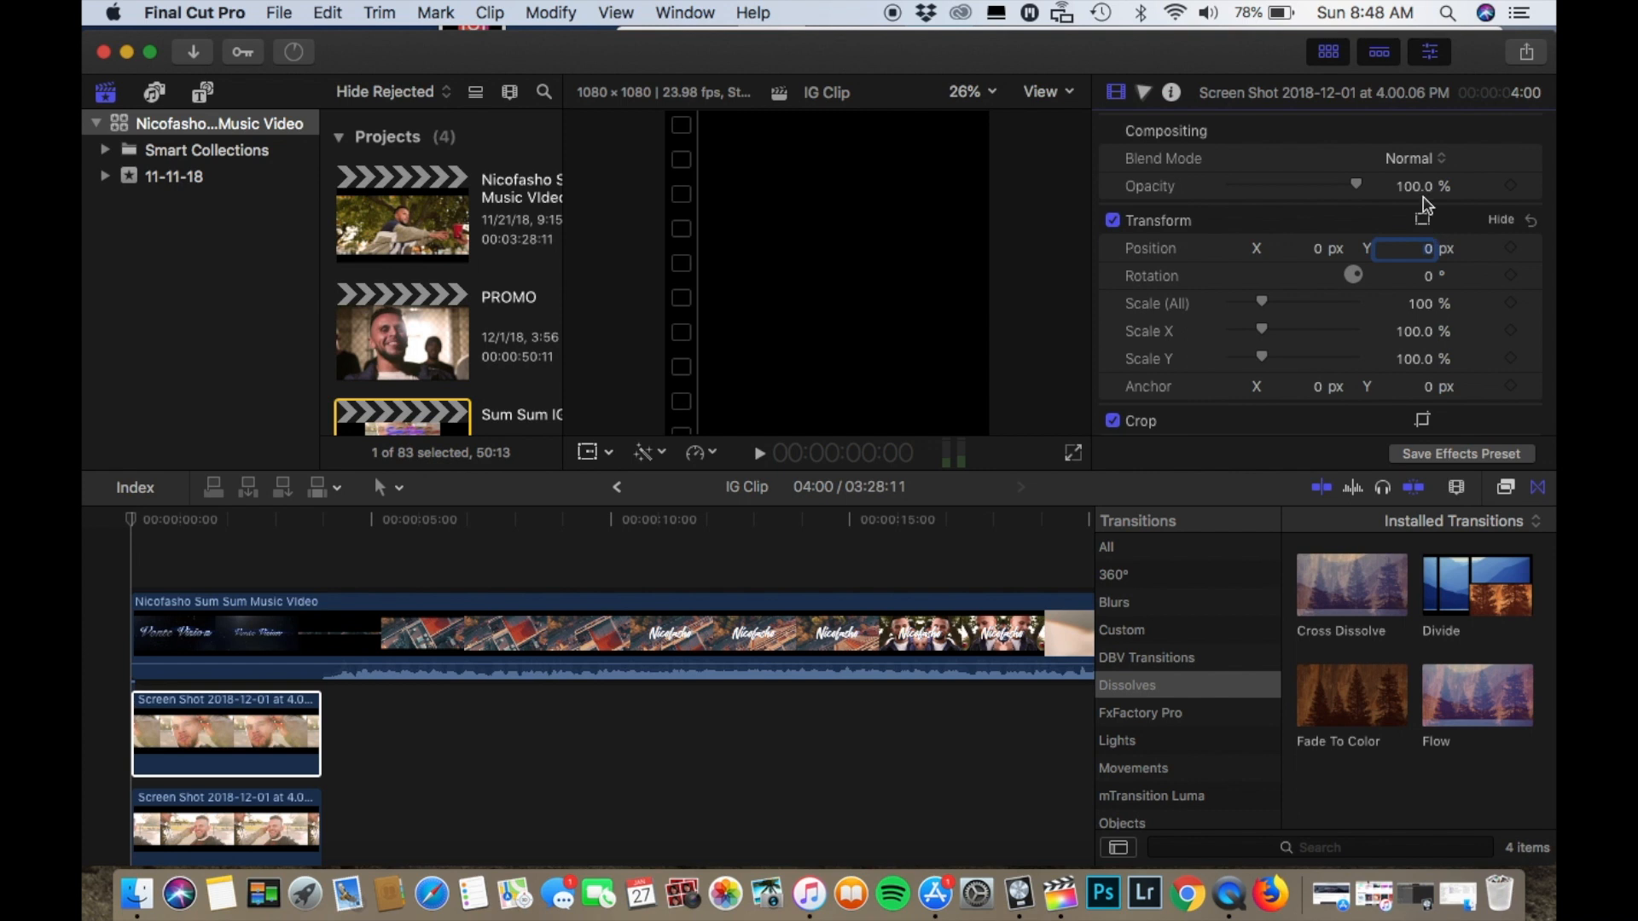
text(136)
key(Return)
drag(1414, 248, 1424, 172)
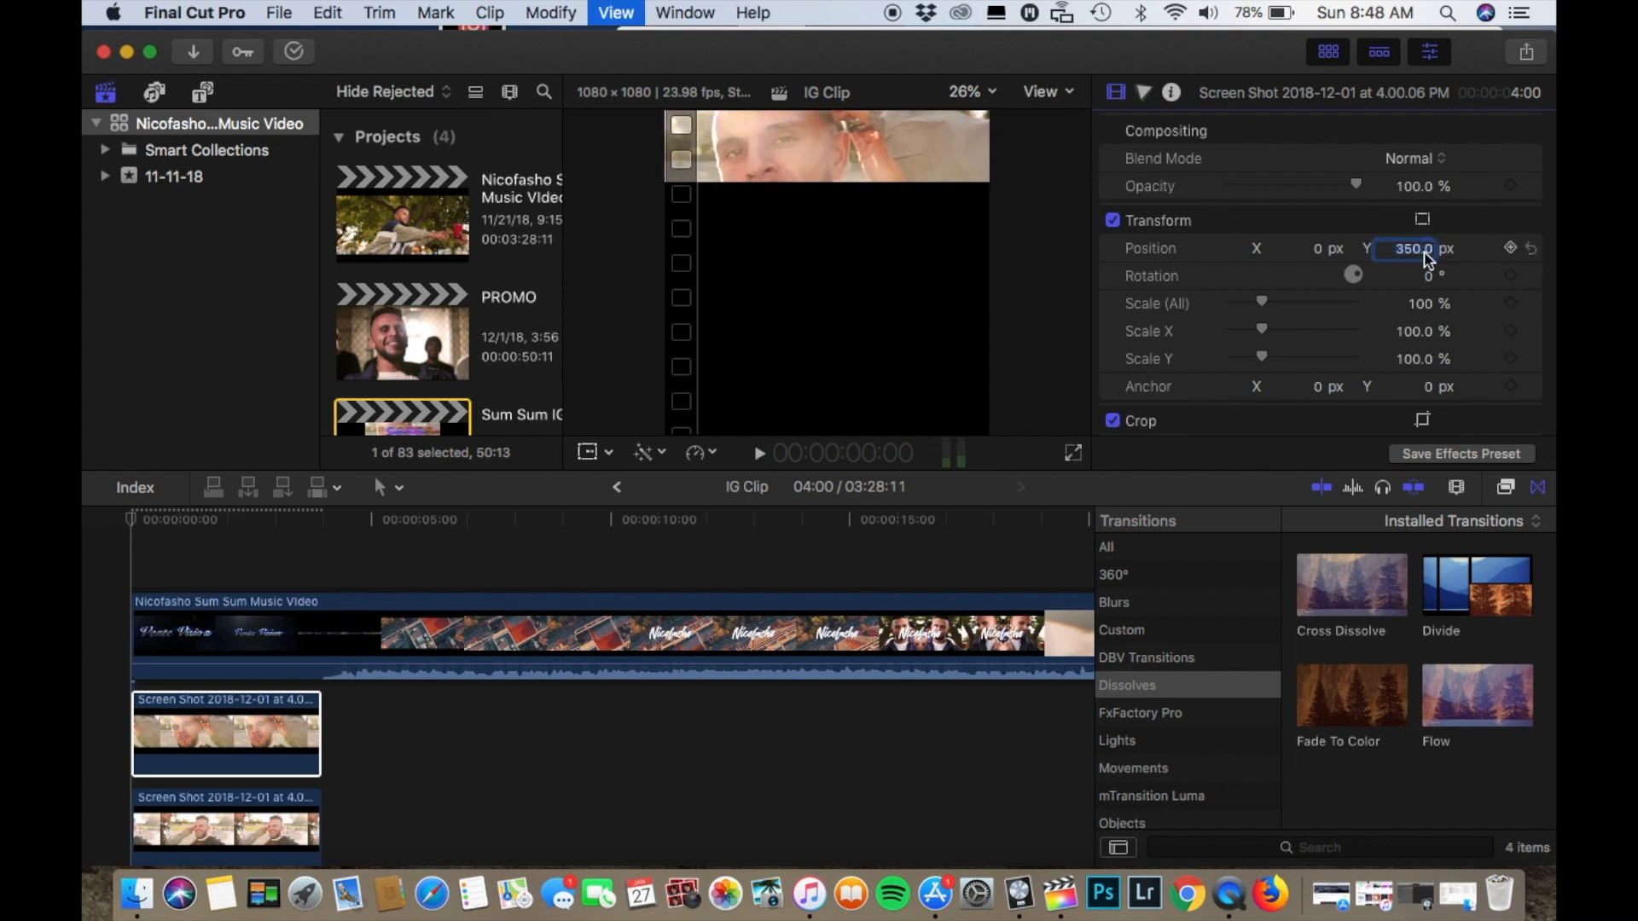
- Extend the end of the upper screenshot clip so it lasts about 14 seconds from the timeline's start
key(space)
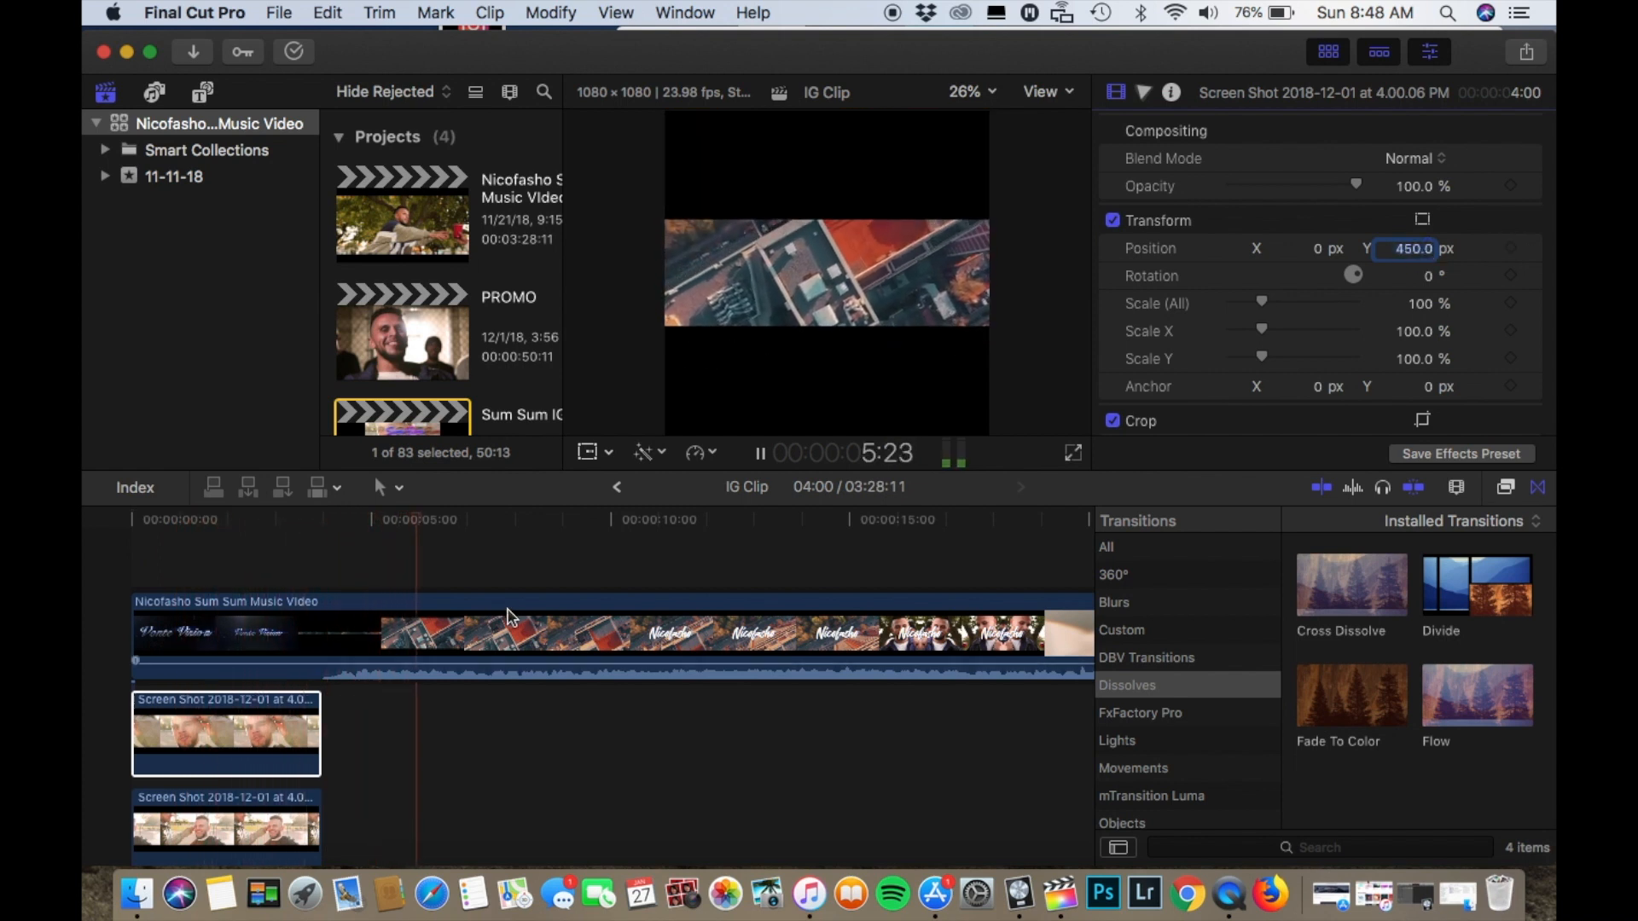
click(94, 568)
click(132, 618)
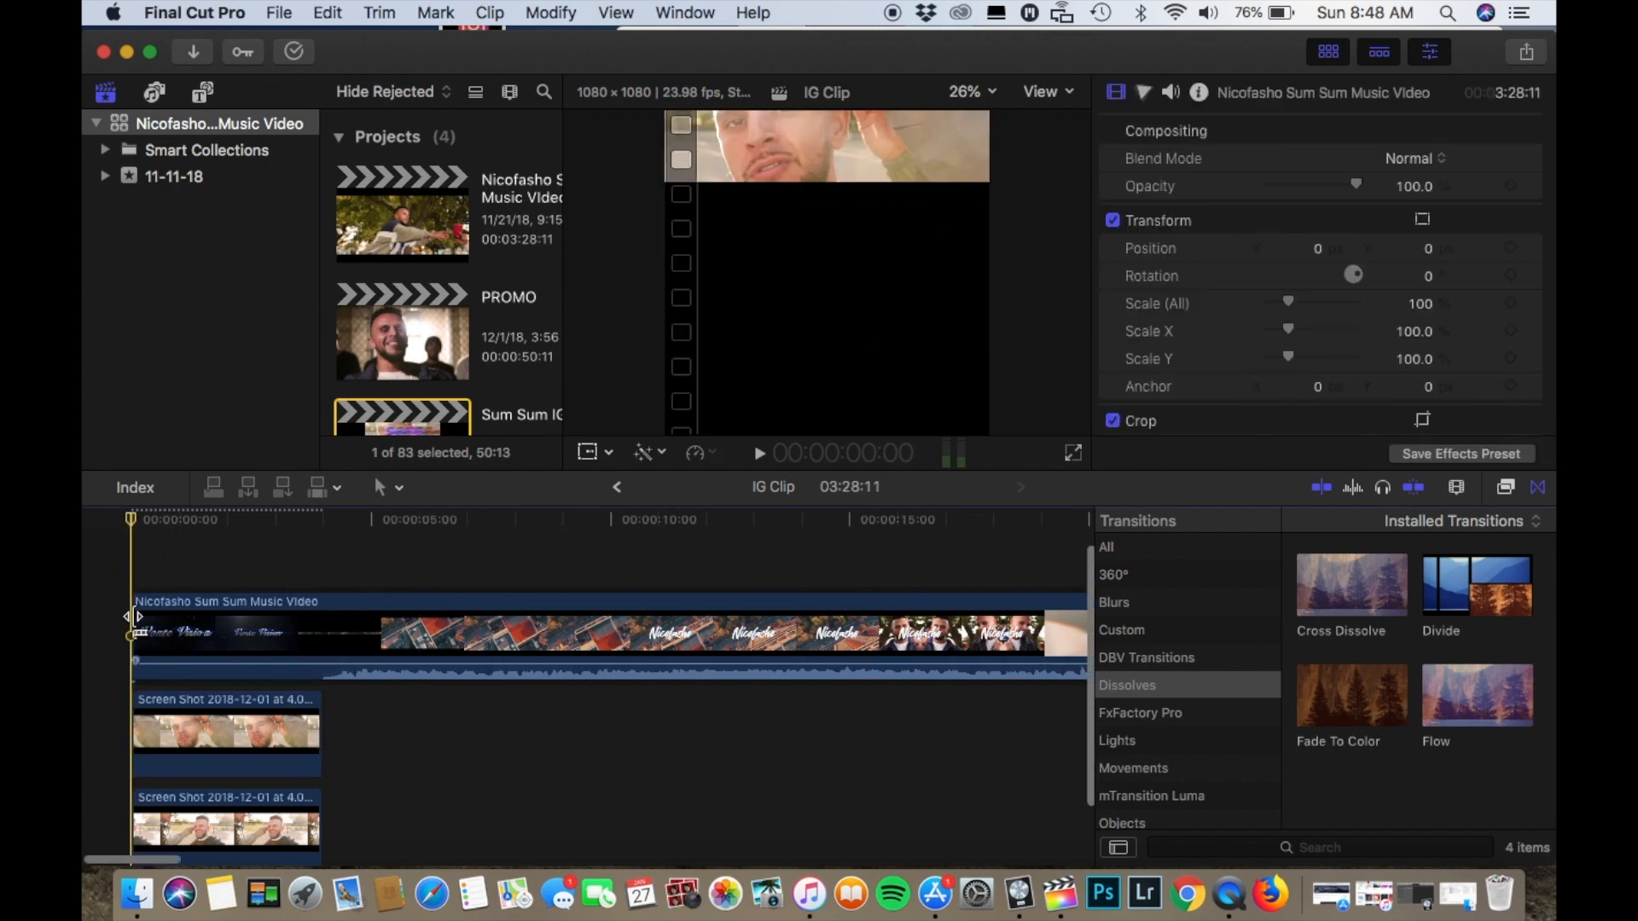
drag(322, 733, 812, 751)
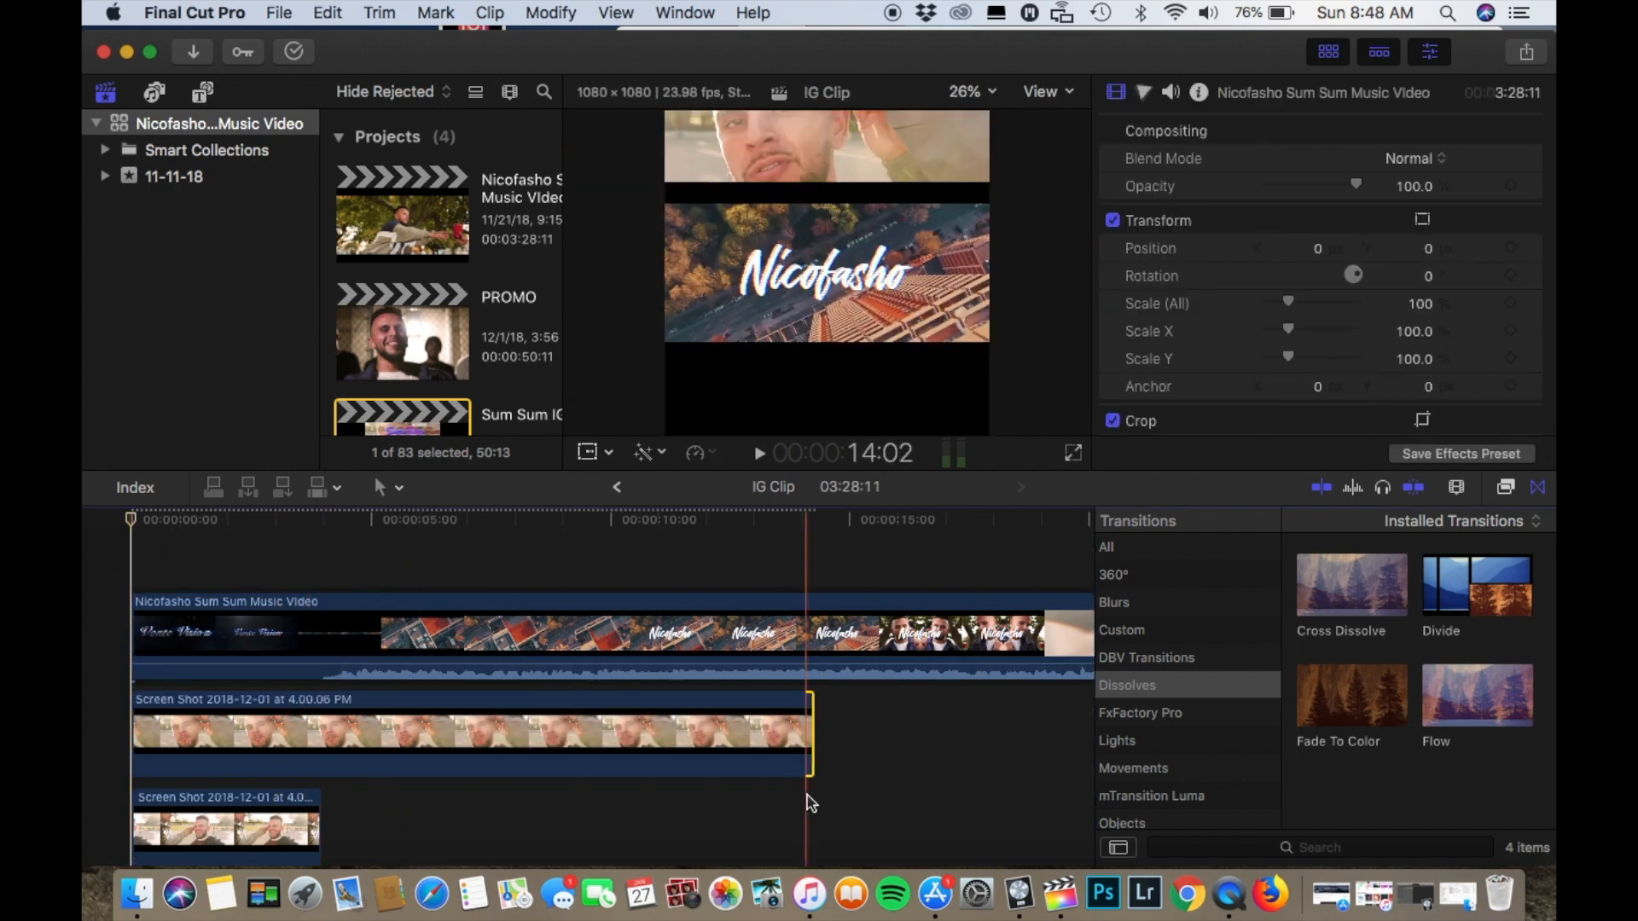
- Extend the end of the upper screenshot clip so it lasts about one minute from the timeline's start
key(super+minus)
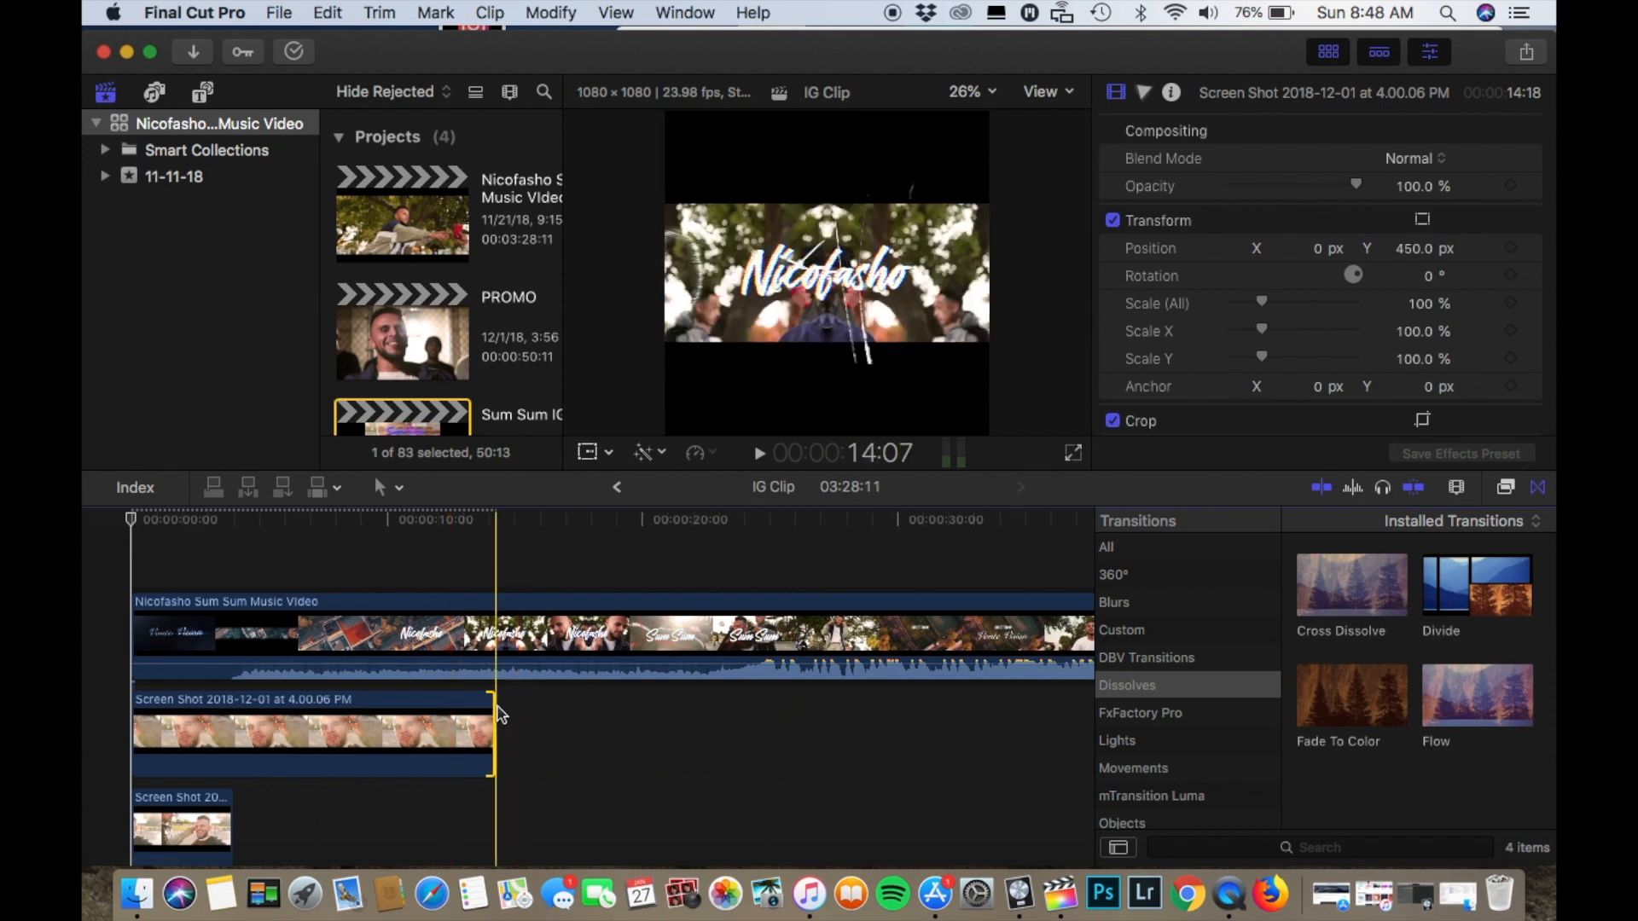
drag(493, 709, 851, 710)
key(super+minus)
drag(386, 707, 671, 736)
drag(673, 736, 673, 735)
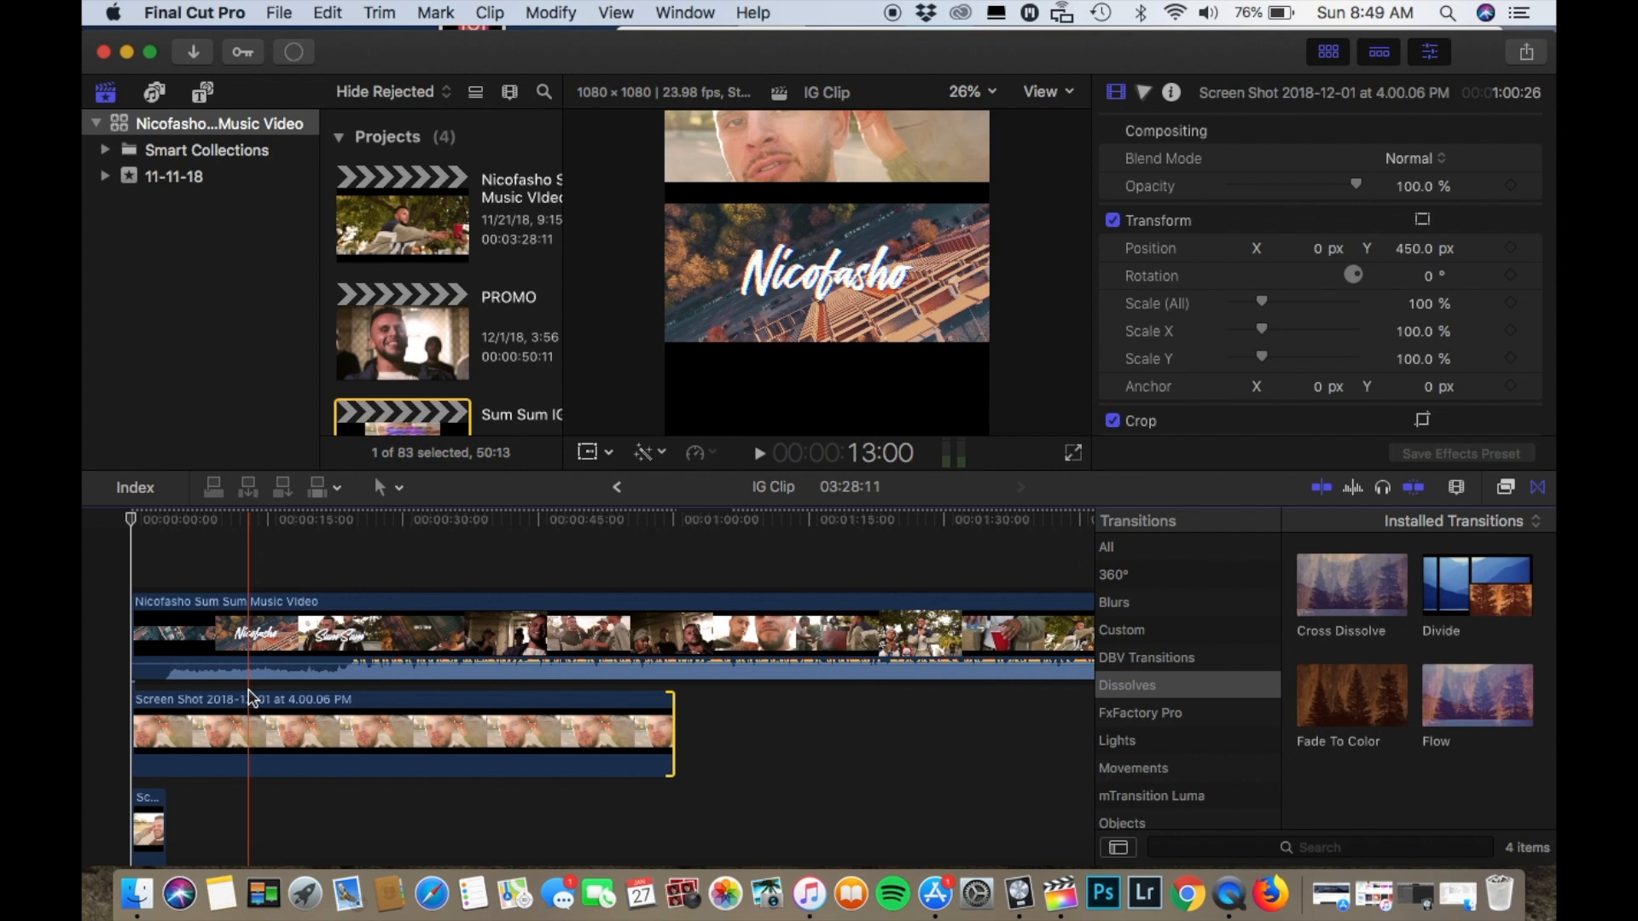
- Extend the end of the lower screenshot clip to line up with the end of the upper screenshot clip
scroll(250, 698, down, 1)
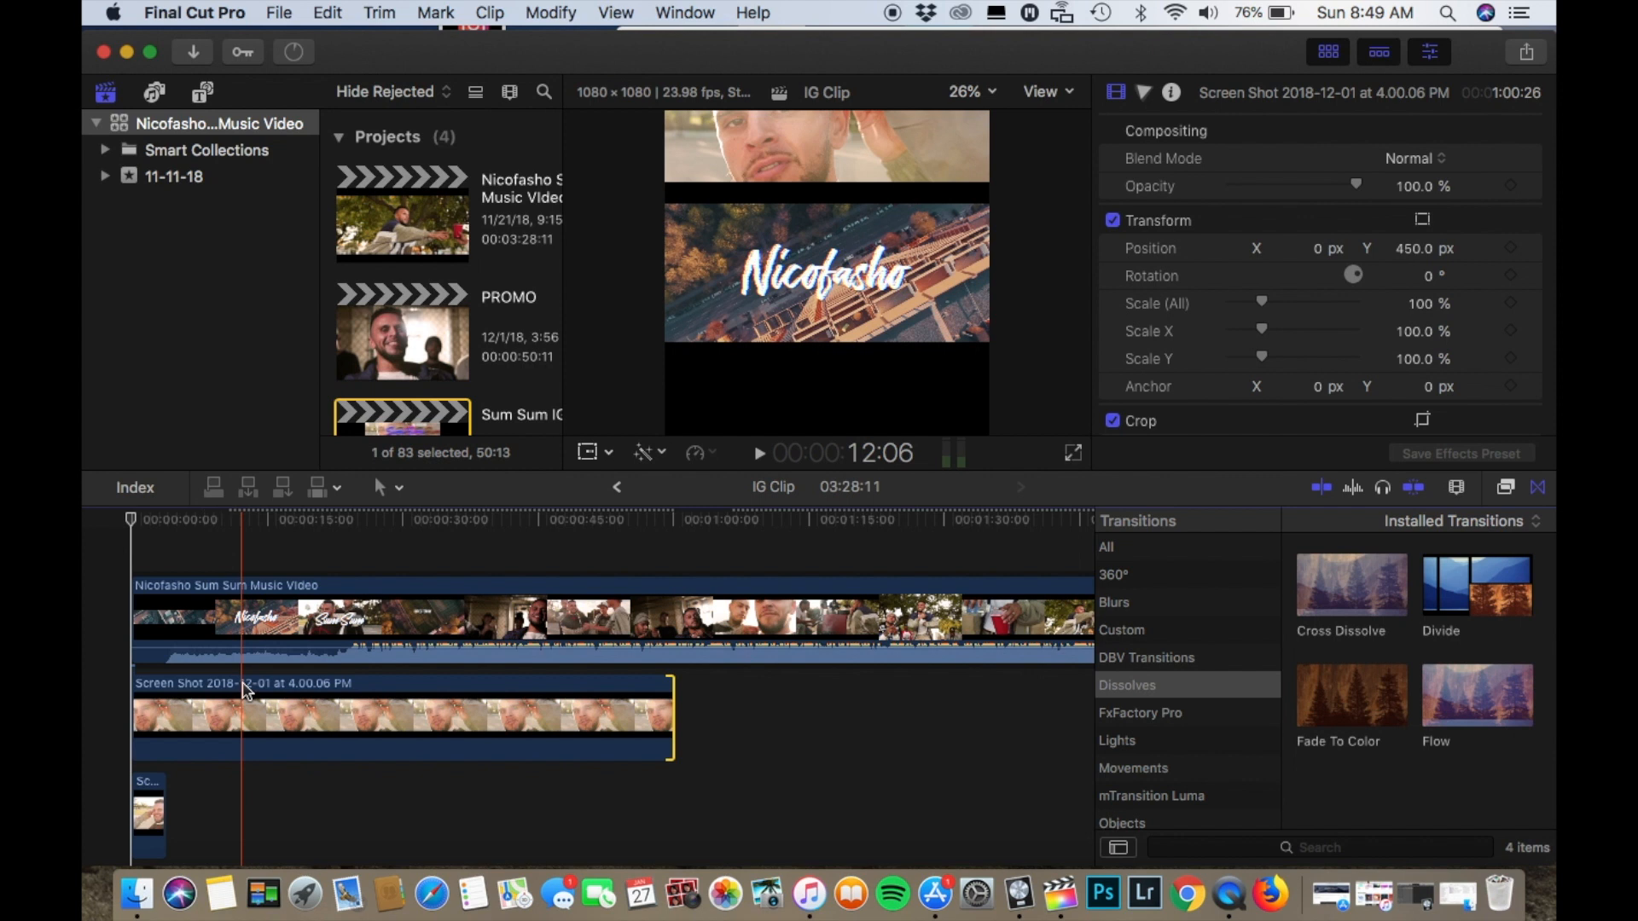
scroll(245, 689, down, 2)
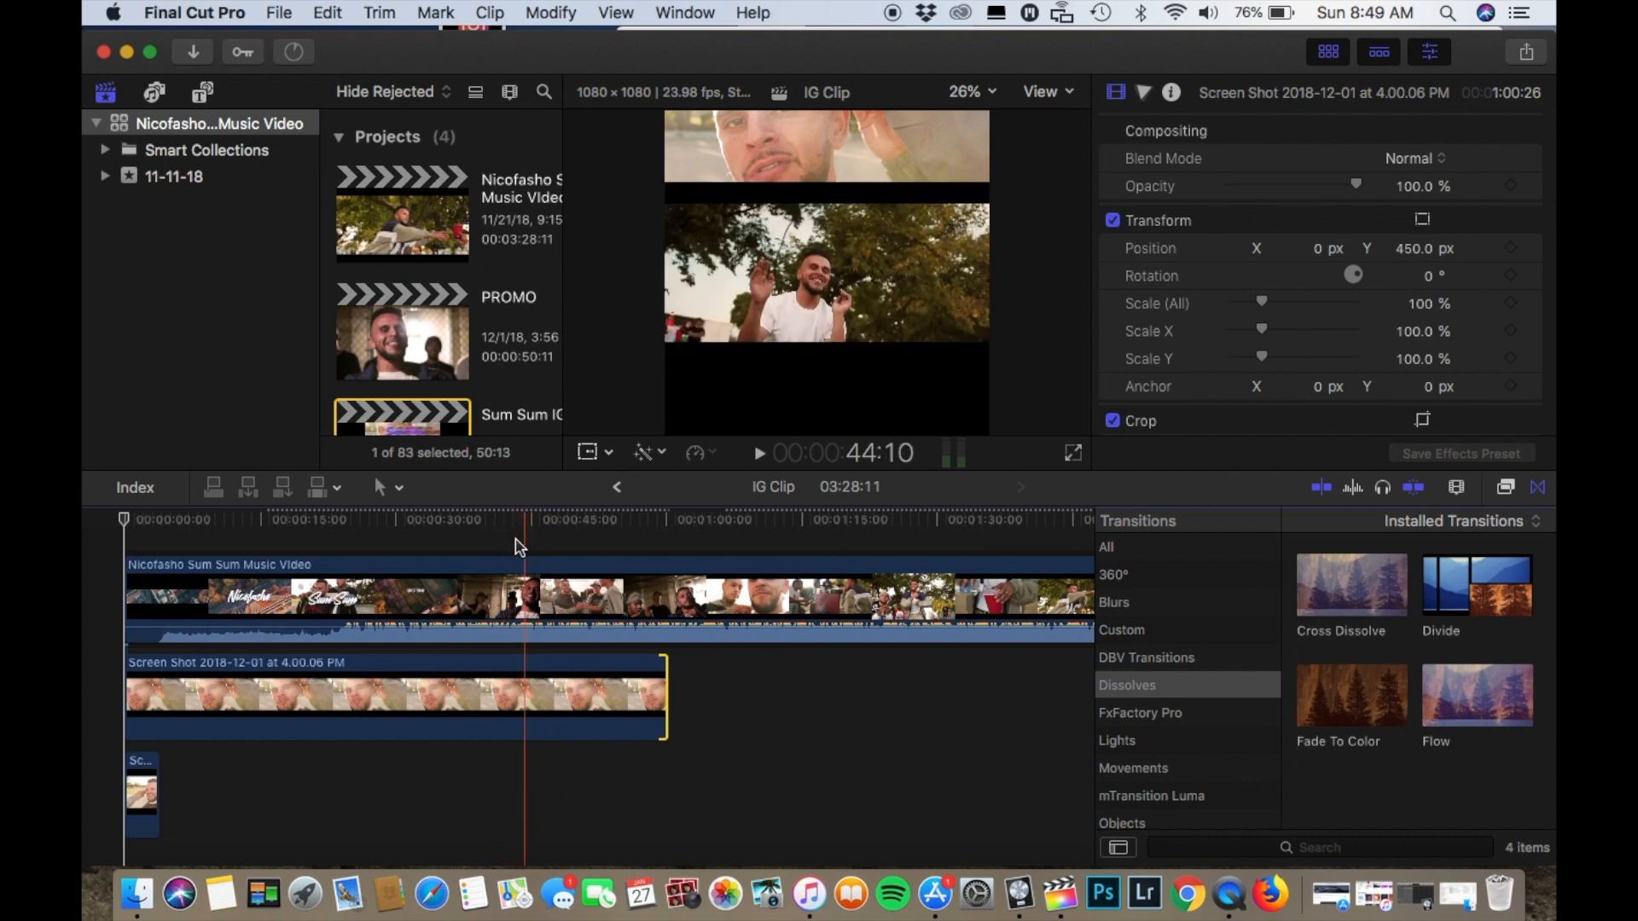
drag(158, 793, 667, 715)
- Set the vertical position of the lower screenshot clip to -386.1 px, beneath the music video in the frame
click(564, 698)
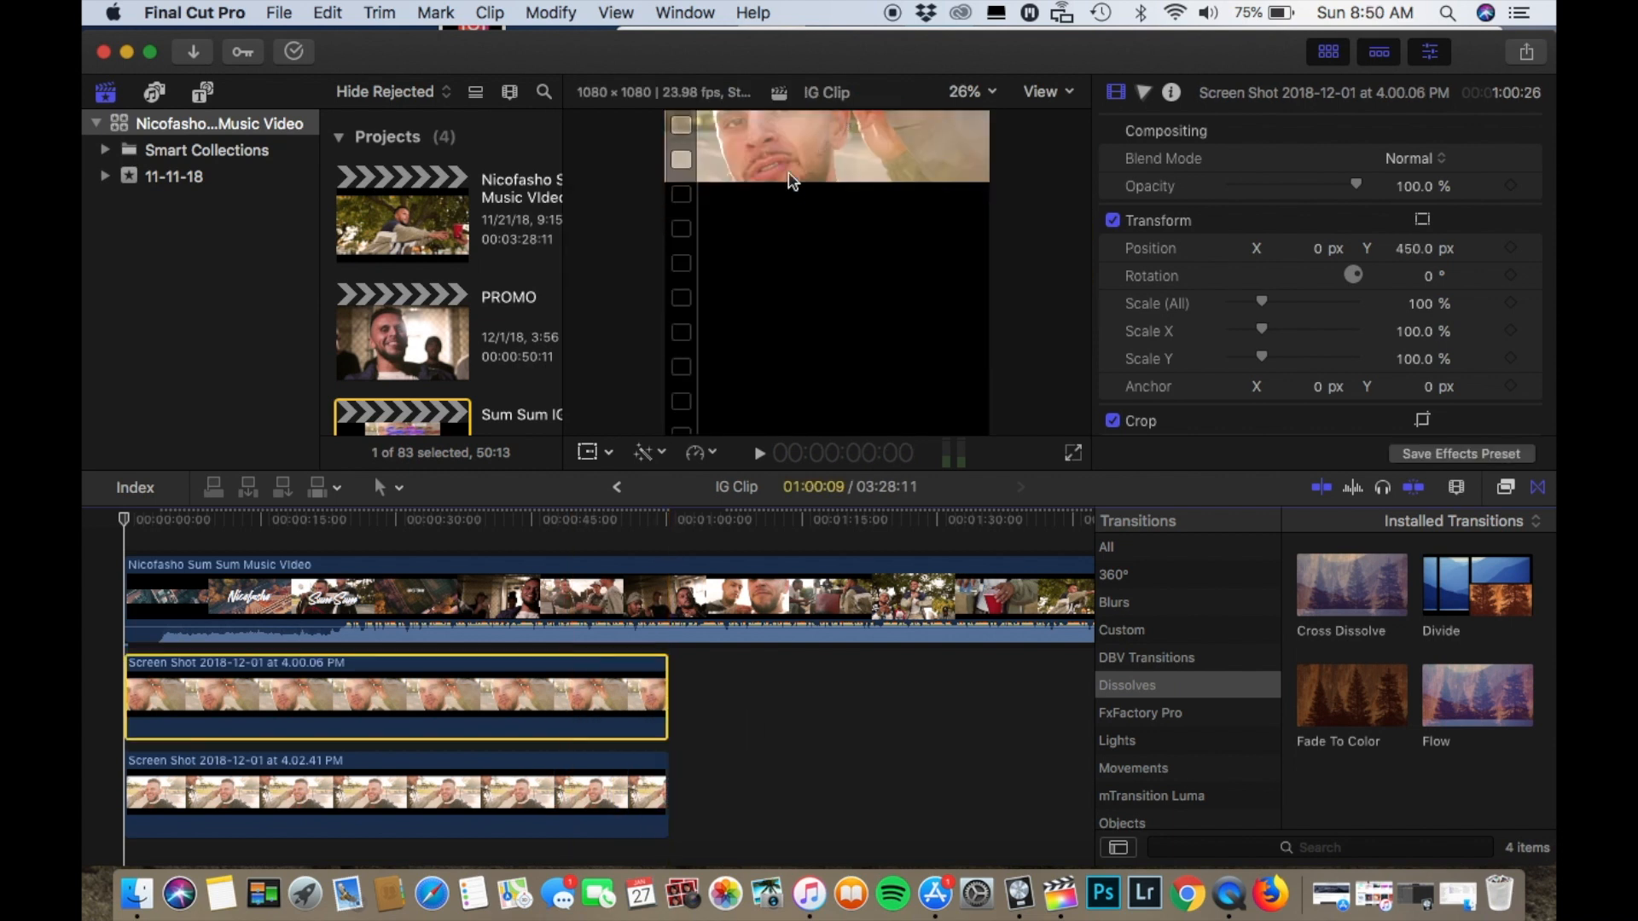
click(482, 793)
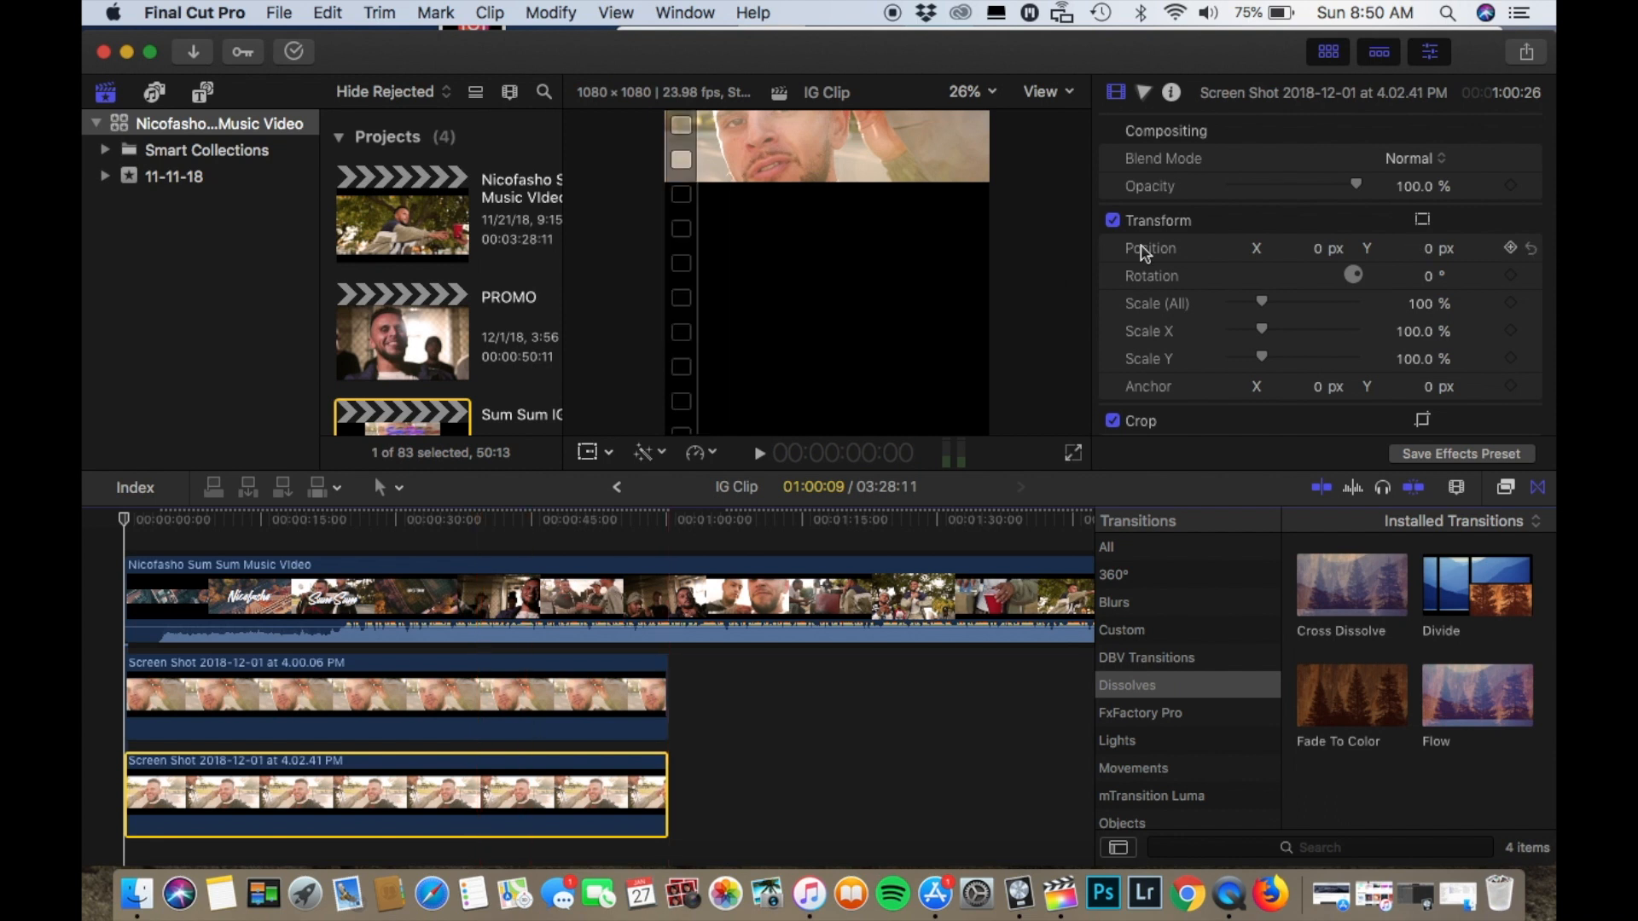
click(1434, 256)
drag(1432, 258, 1433, 384)
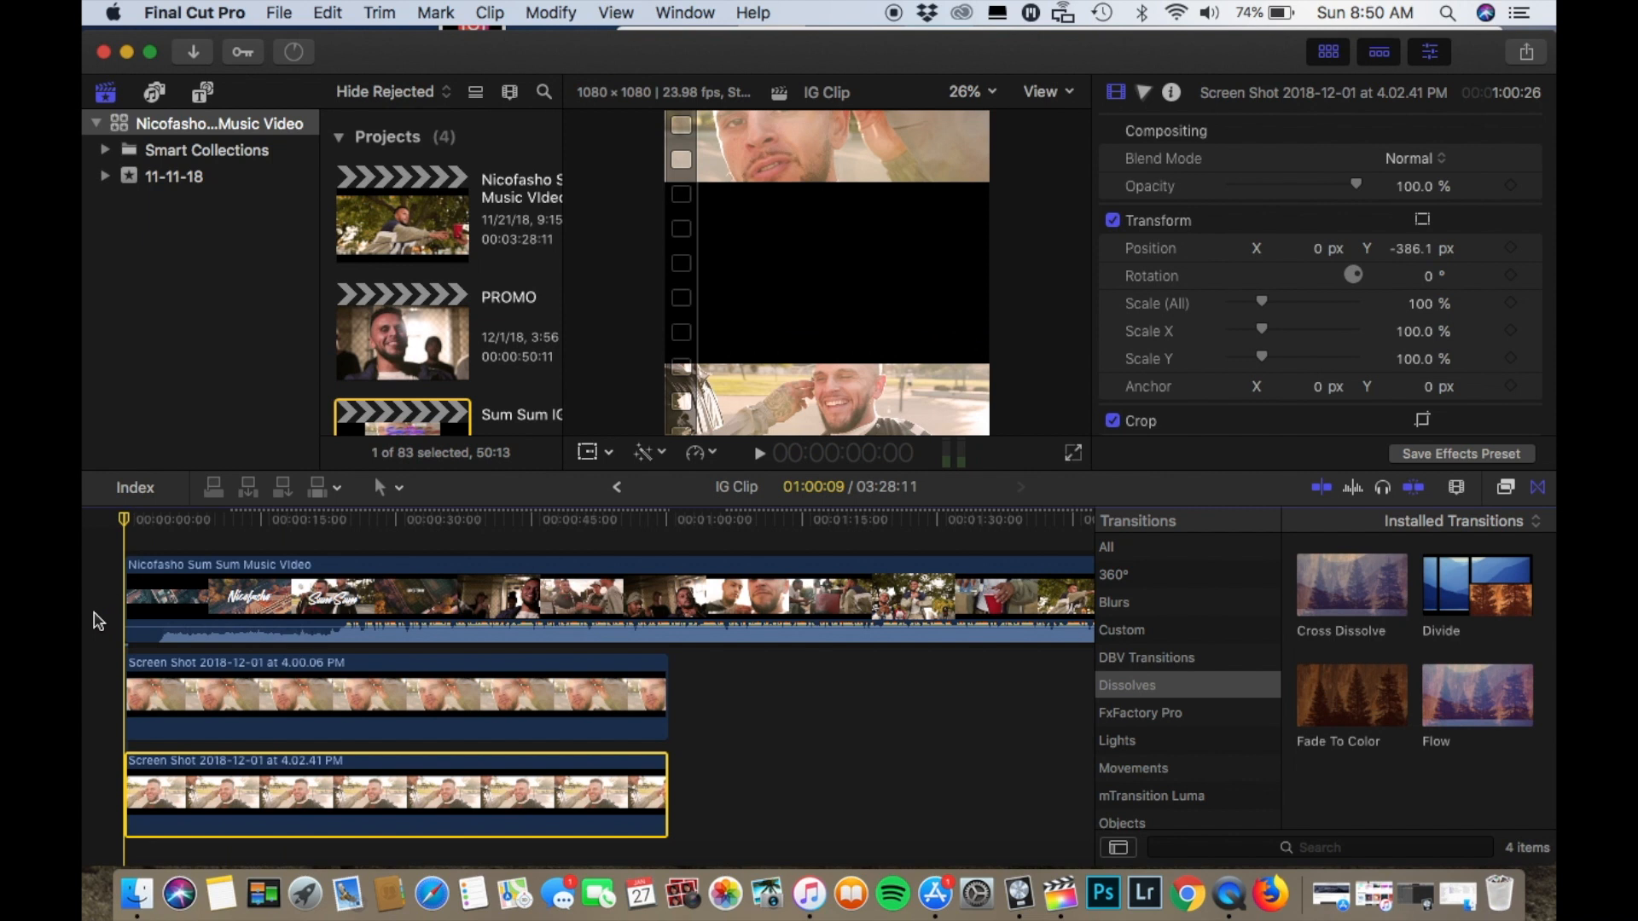
- Add a Basic Title above the start of the music video, spanning the screenshot clips, with the text "Directed By Vonte Vision"
scroll(86, 588, up, 2)
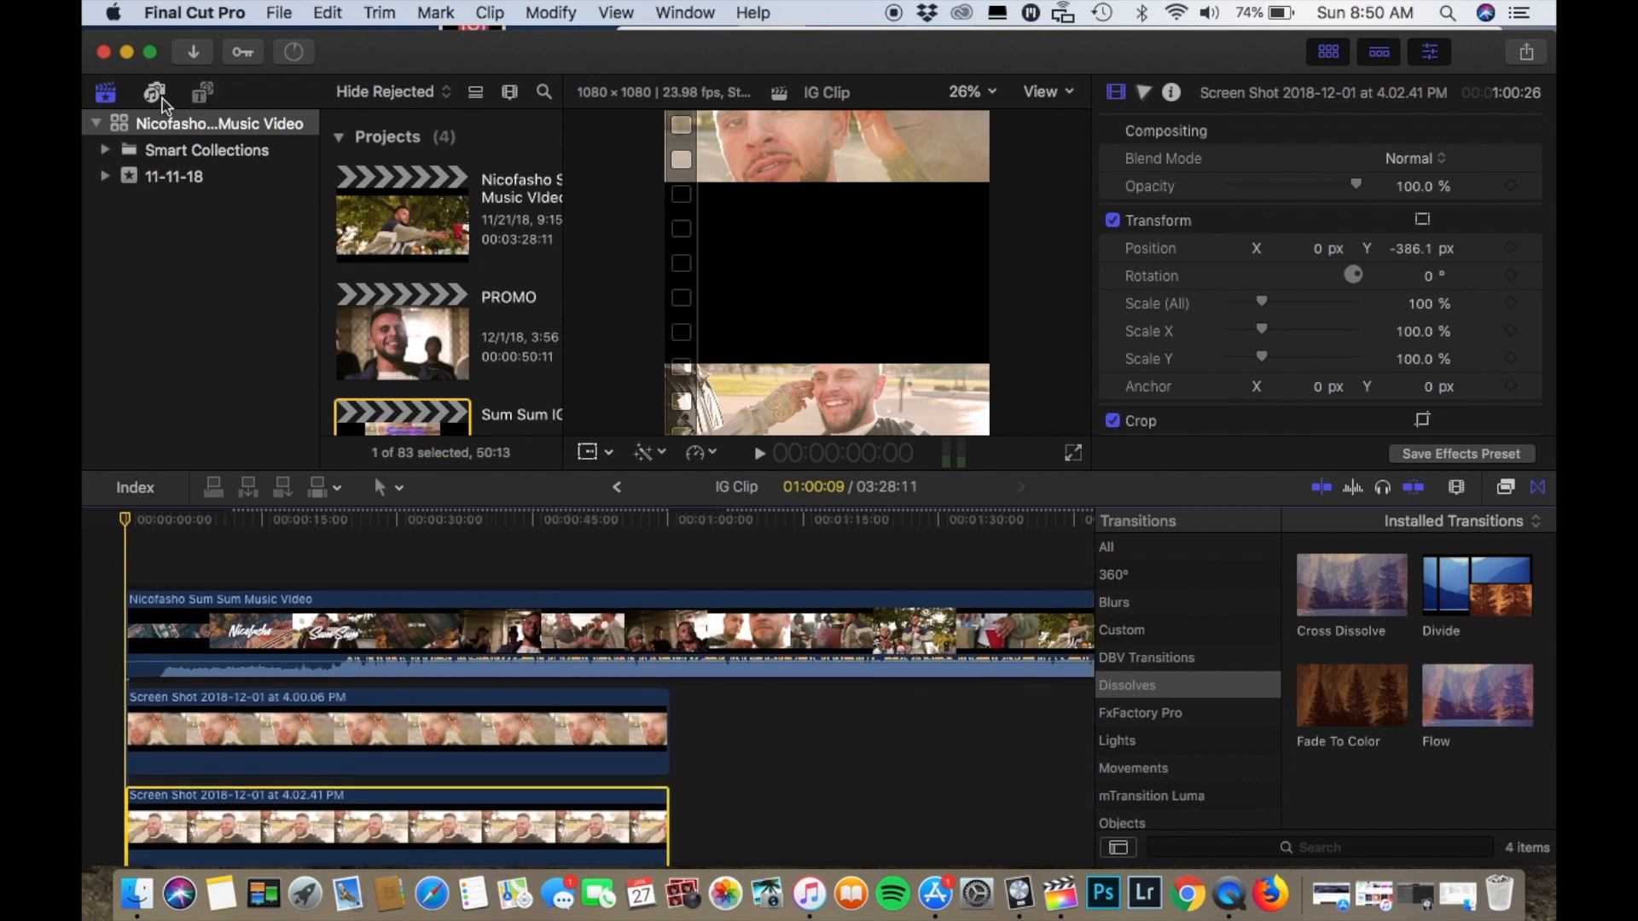
click(202, 94)
text(basic)
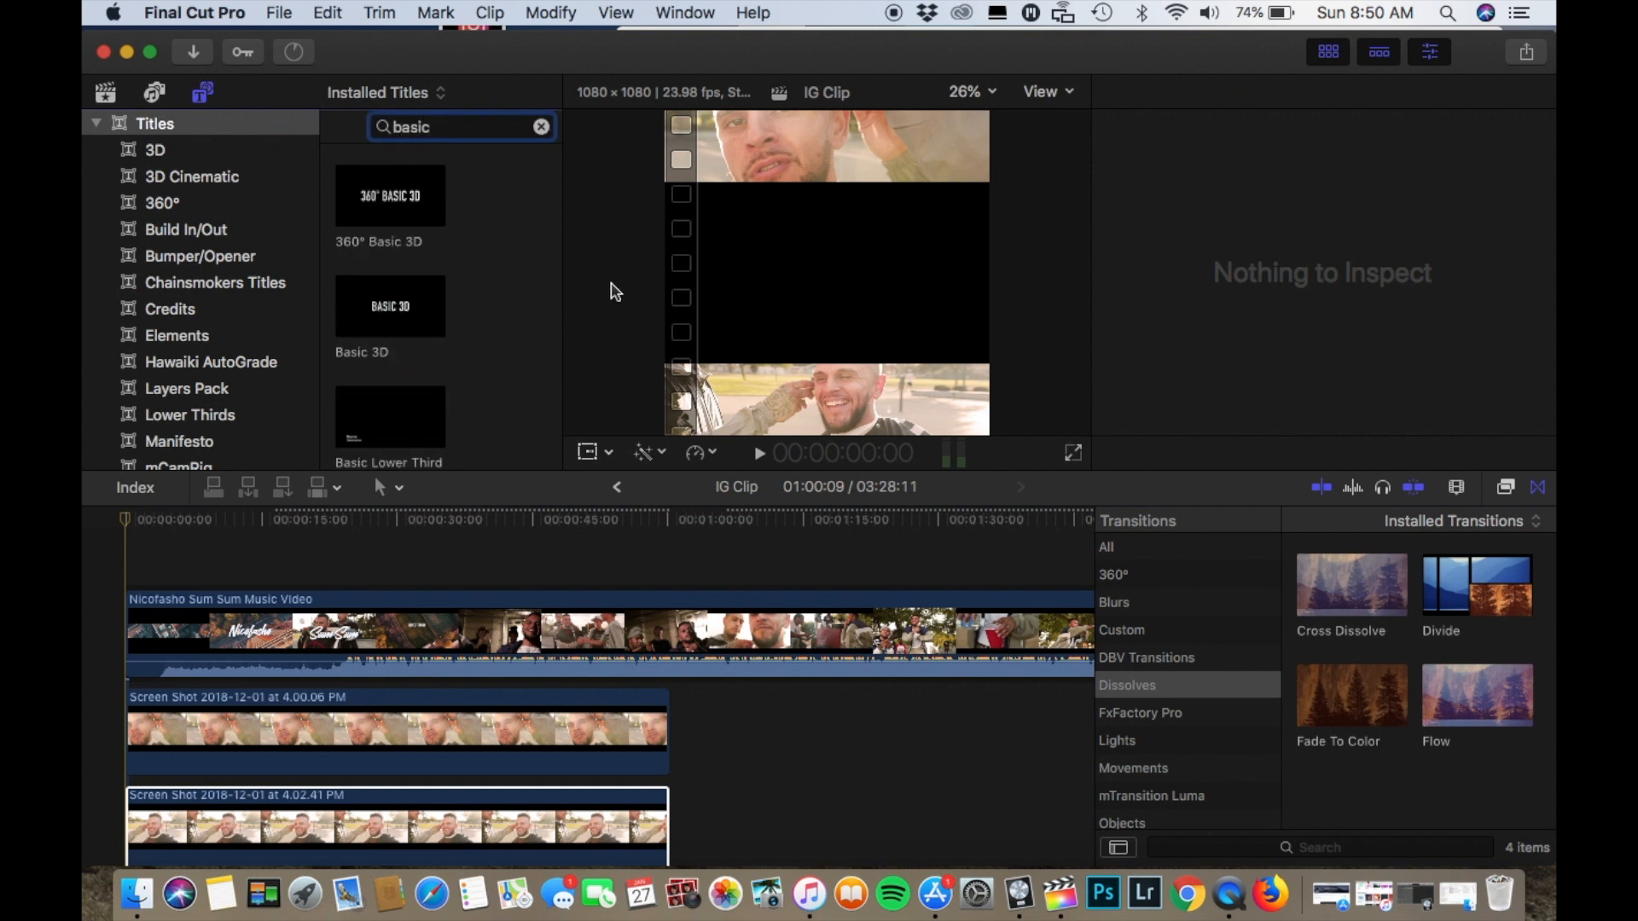
scroll(407, 386, down, 2)
scroll(408, 386, down, 3)
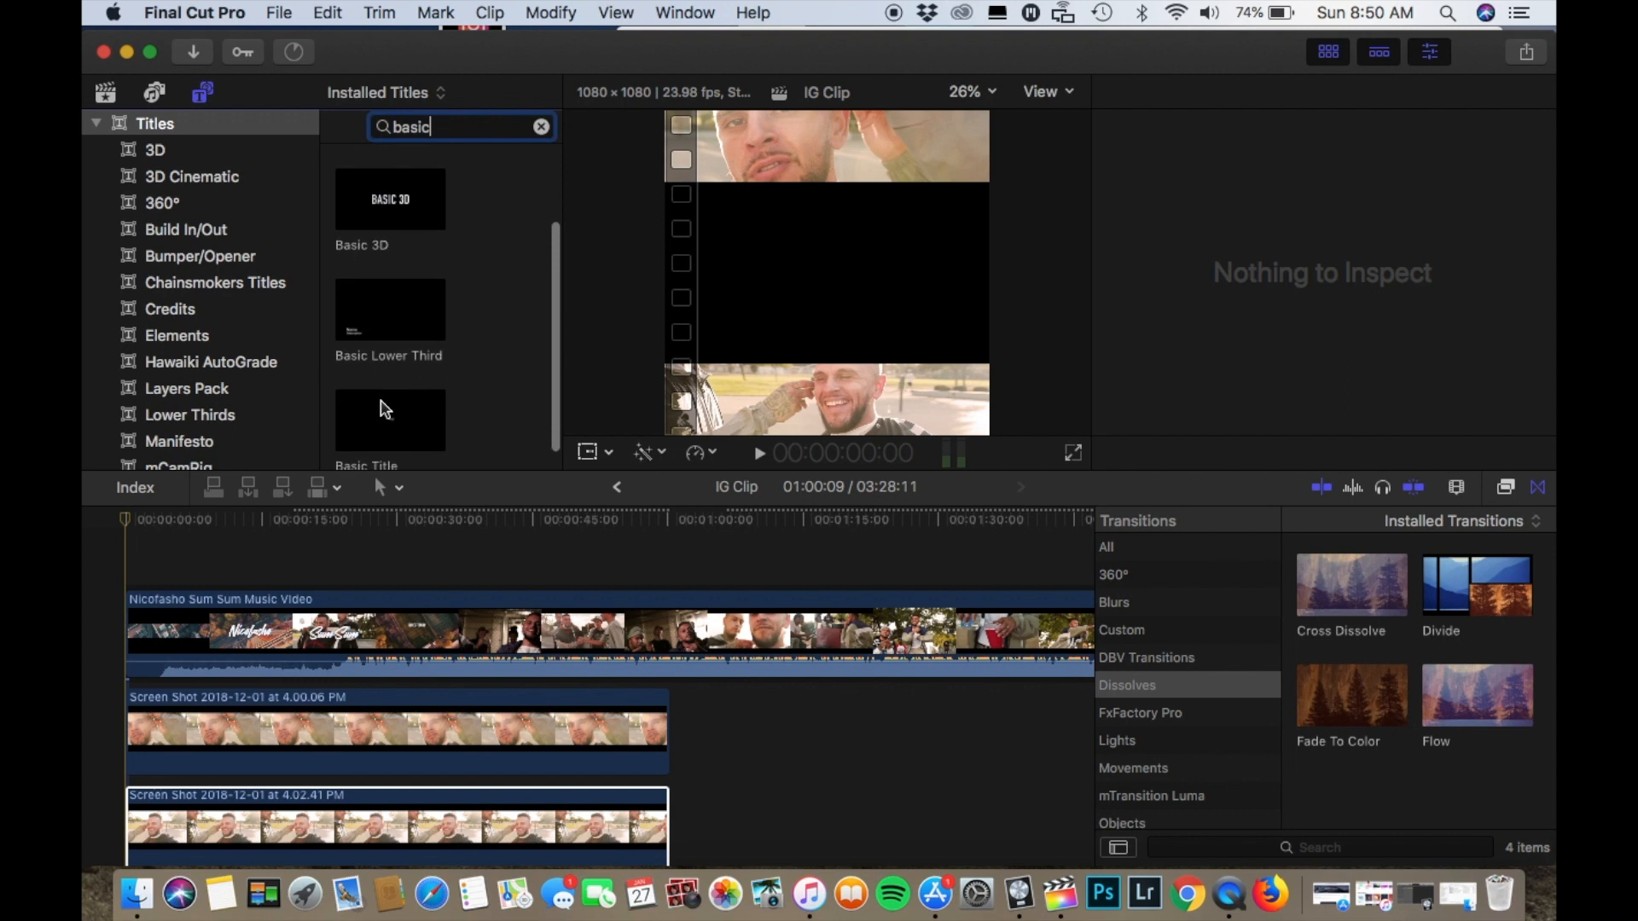
click(416, 408)
drag(416, 408, 133, 570)
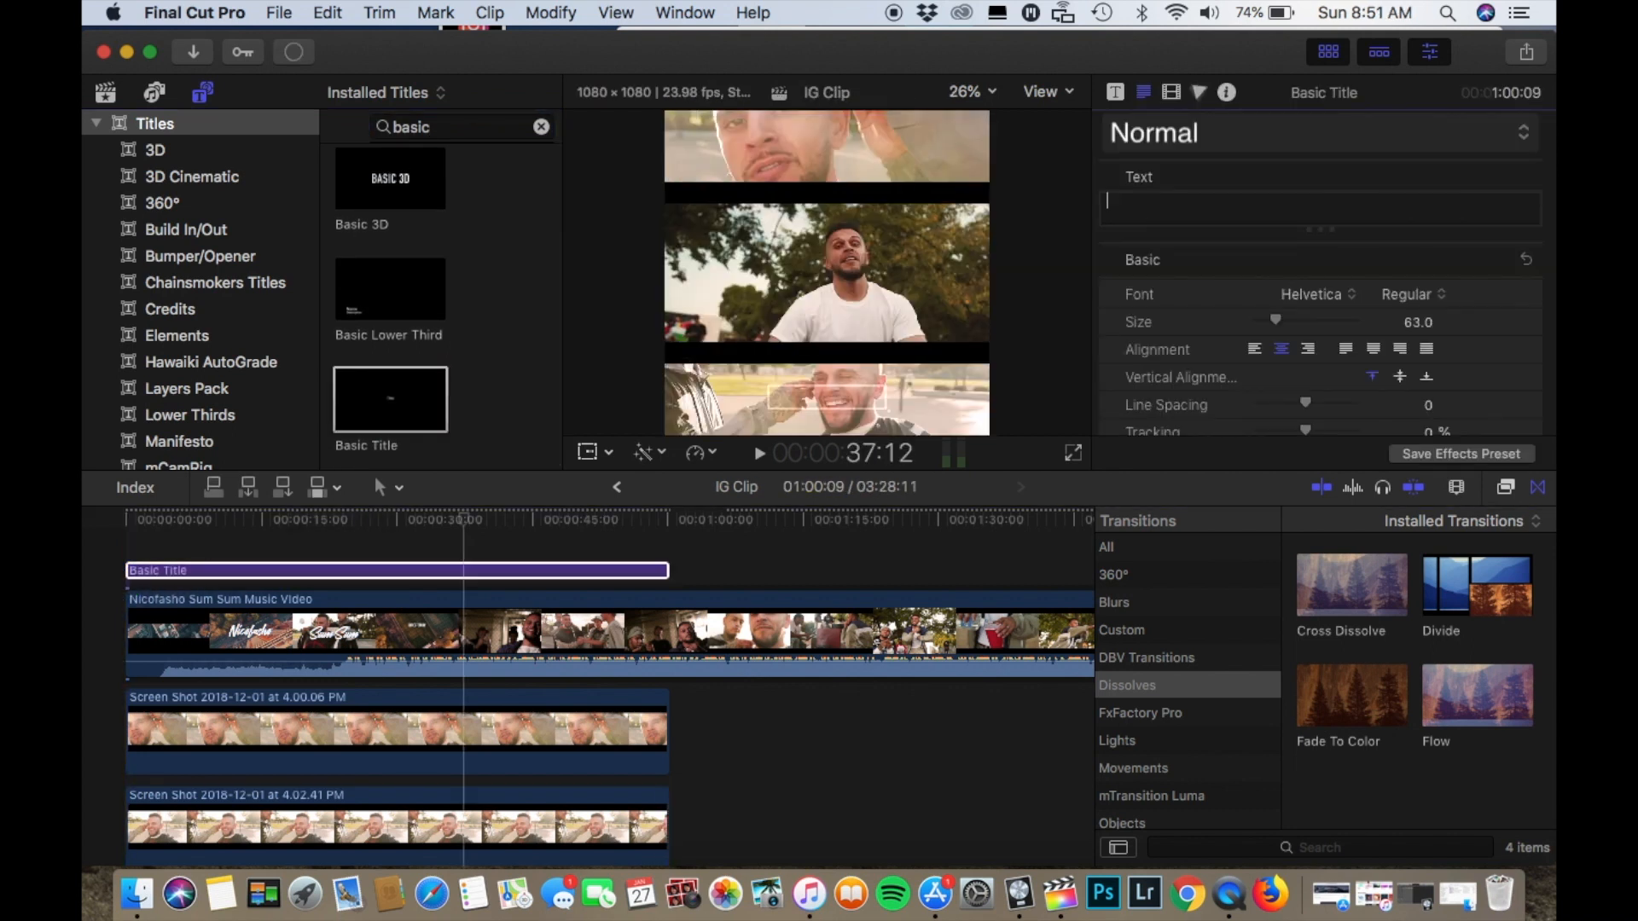
text(Dir)
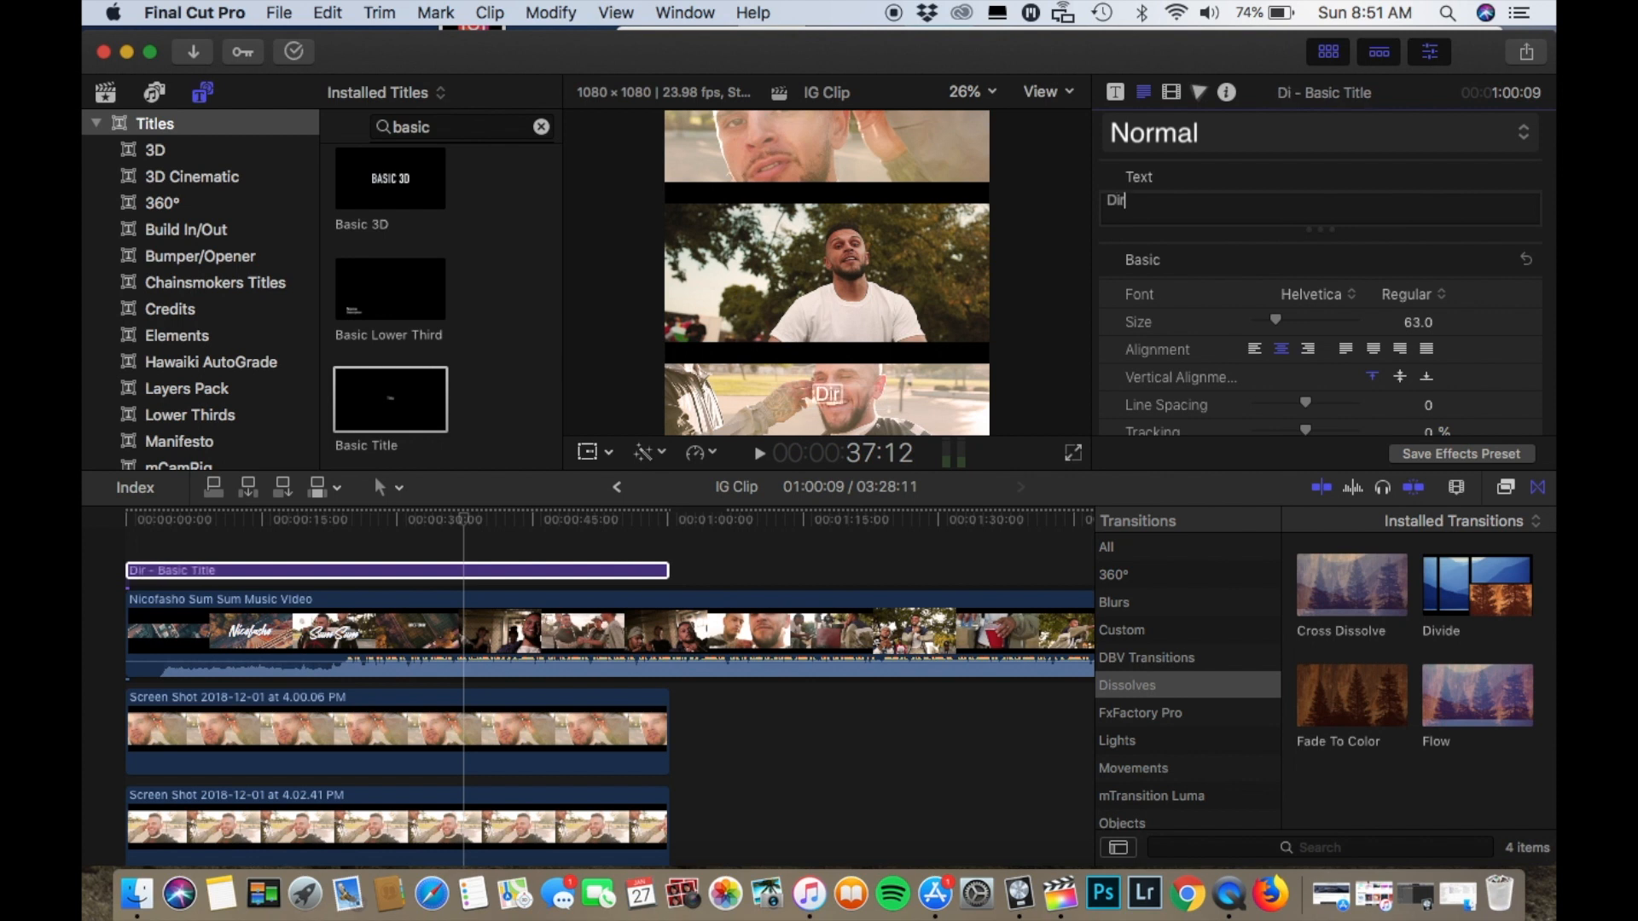
text(ected By Vonte Vision)
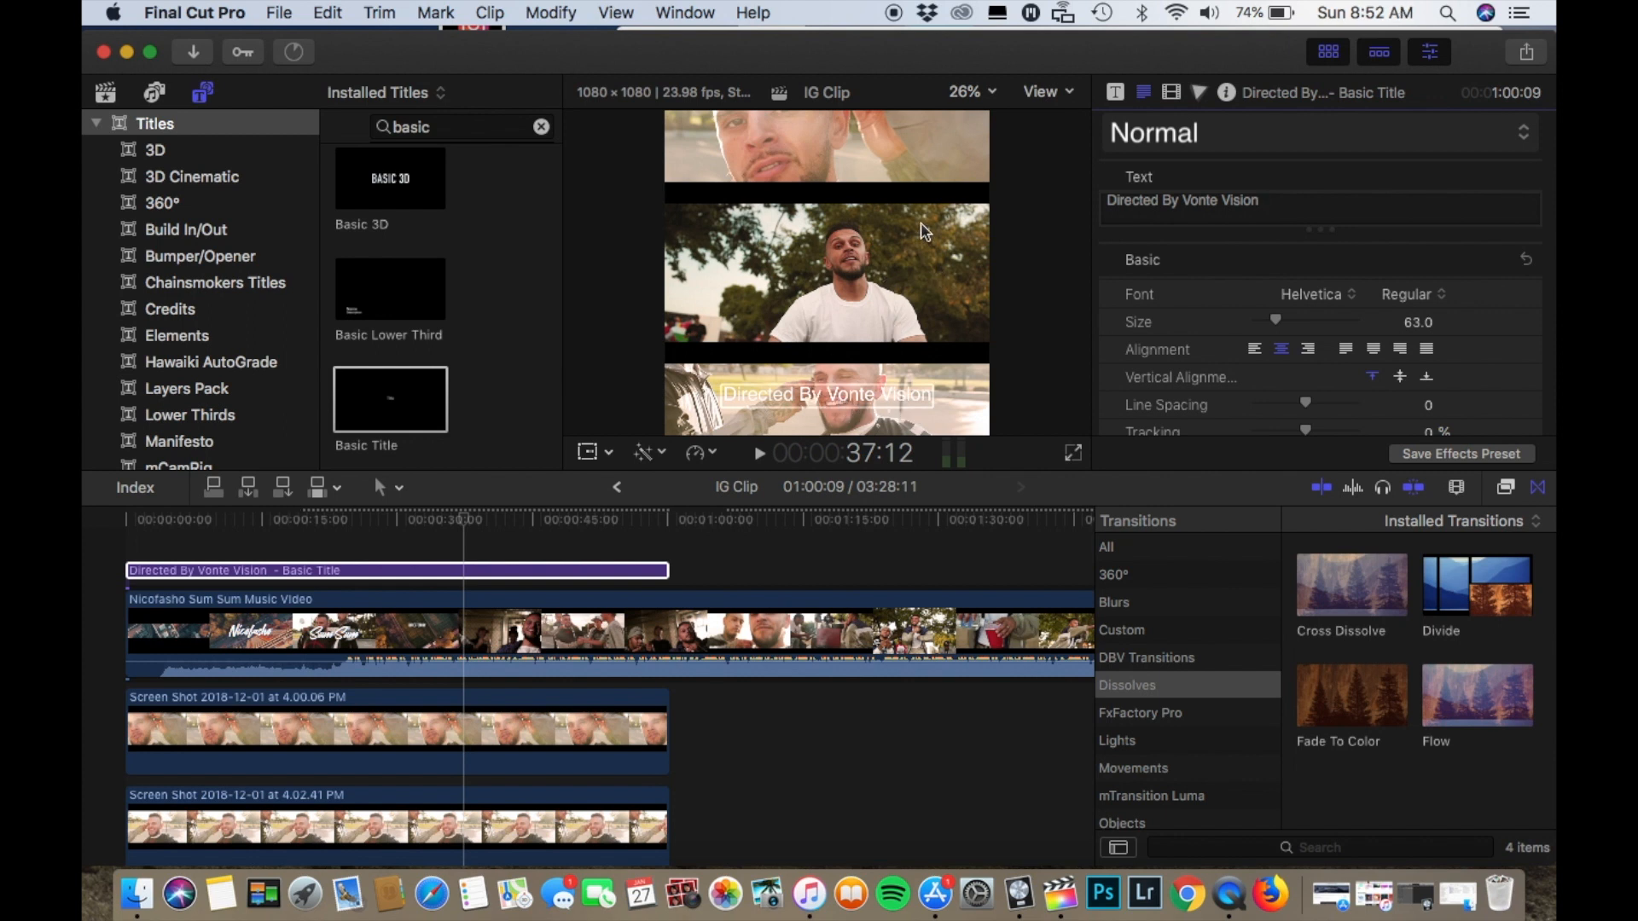
- Set the title's words "Directed By" in Bebas Neue and "Vonte Vision" in Snell Roundhand at size 104
drag(1106, 200, 1179, 199)
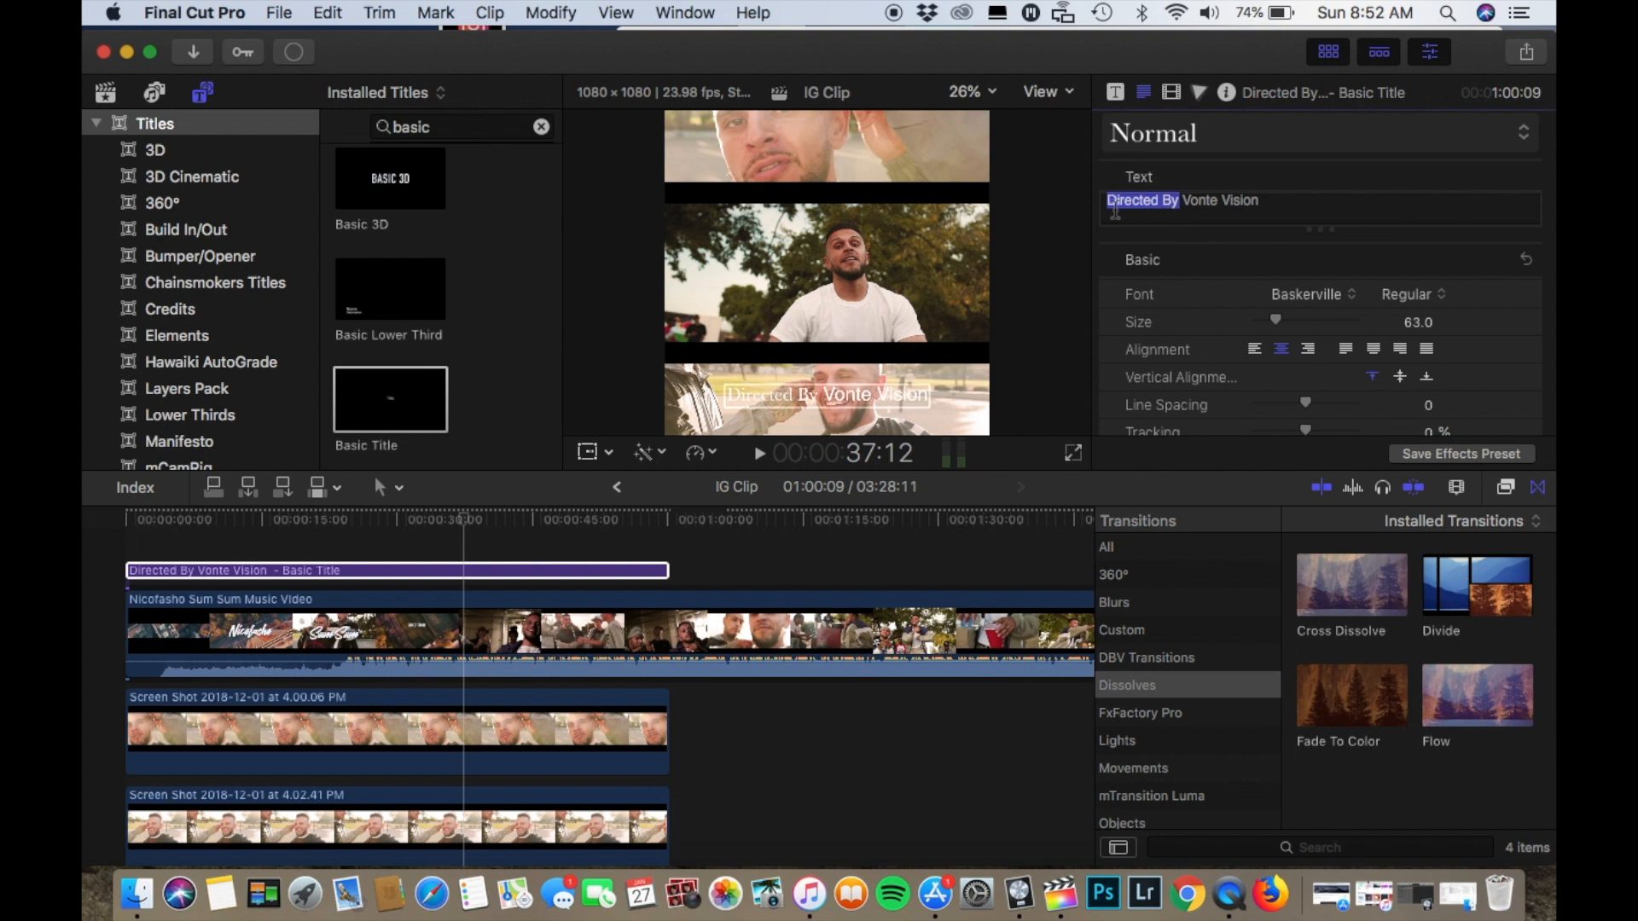
click(1292, 291)
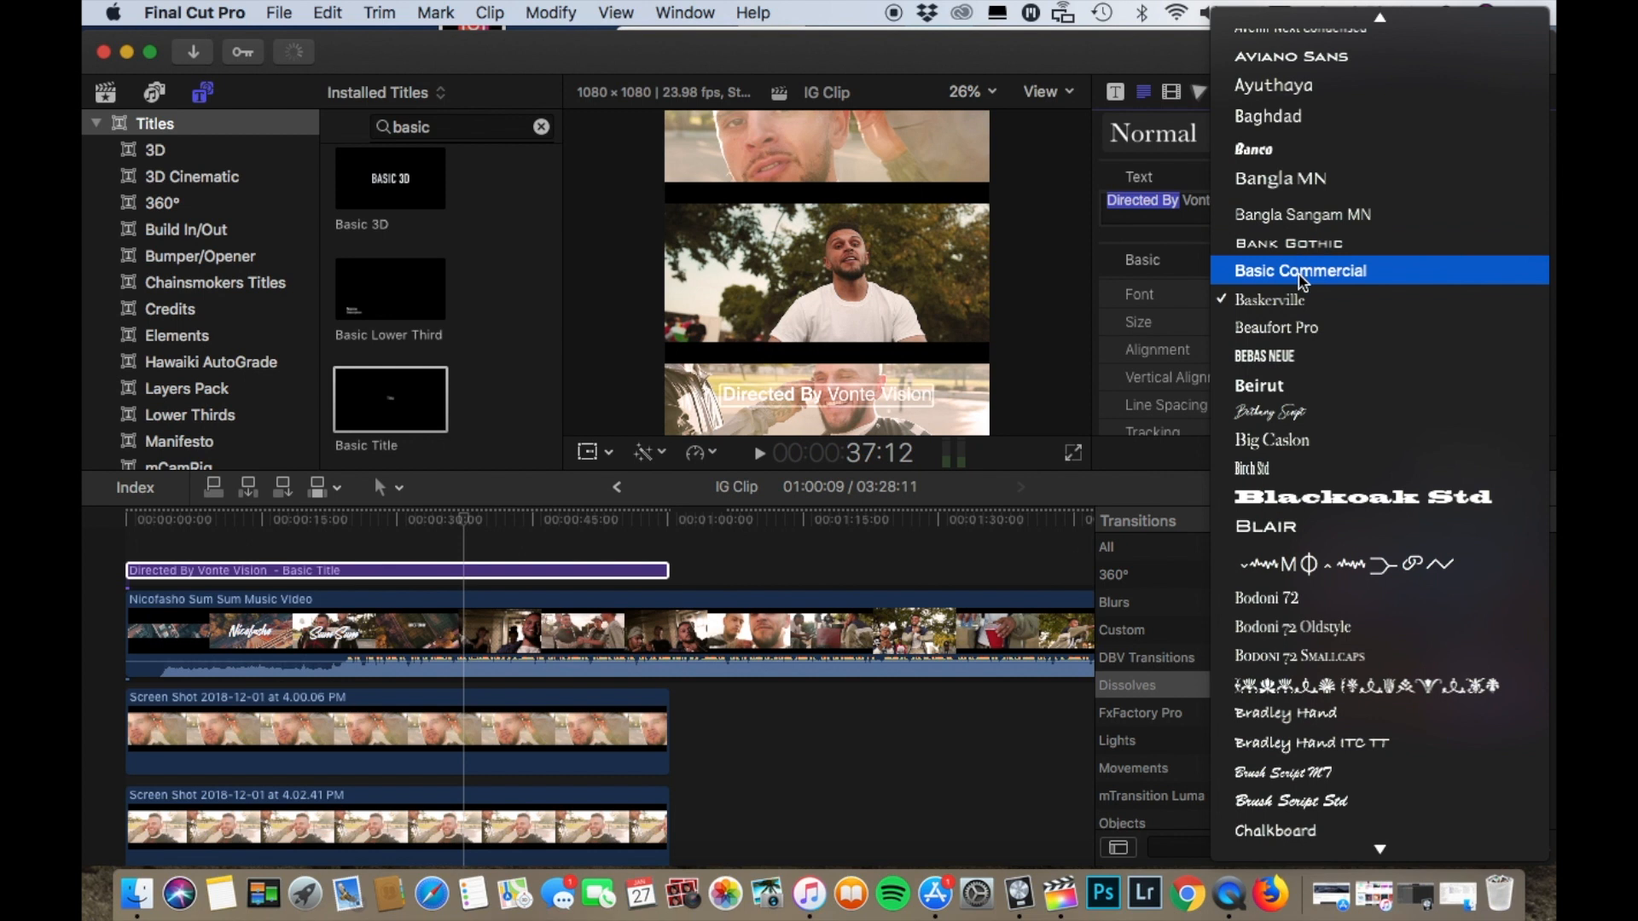
click(1265, 360)
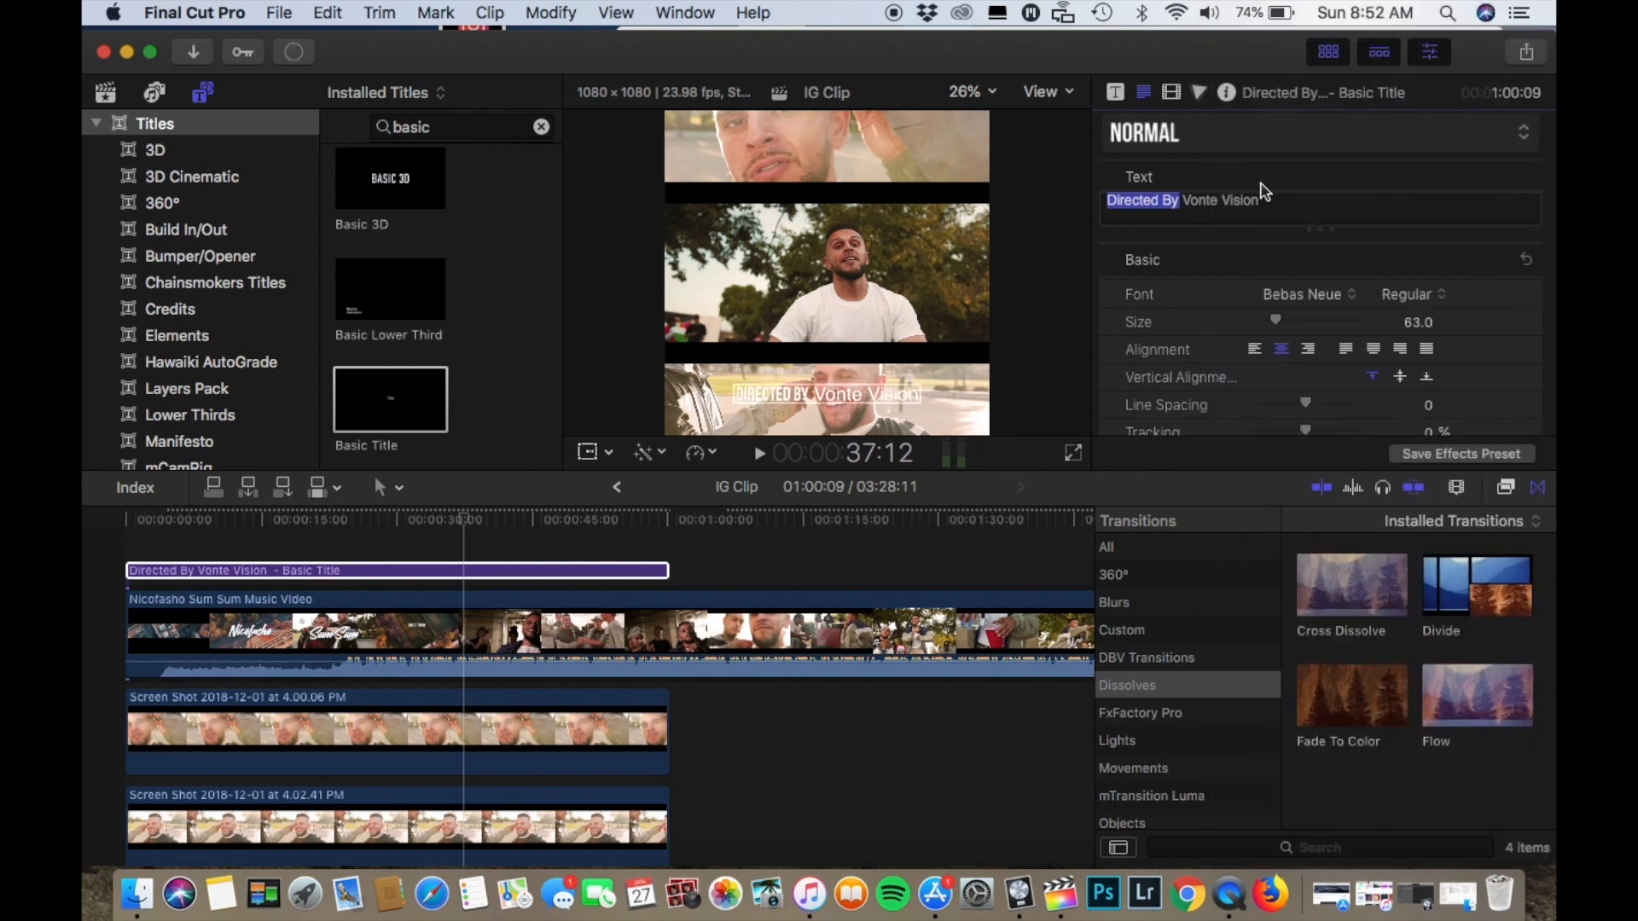
drag(1263, 202, 1191, 205)
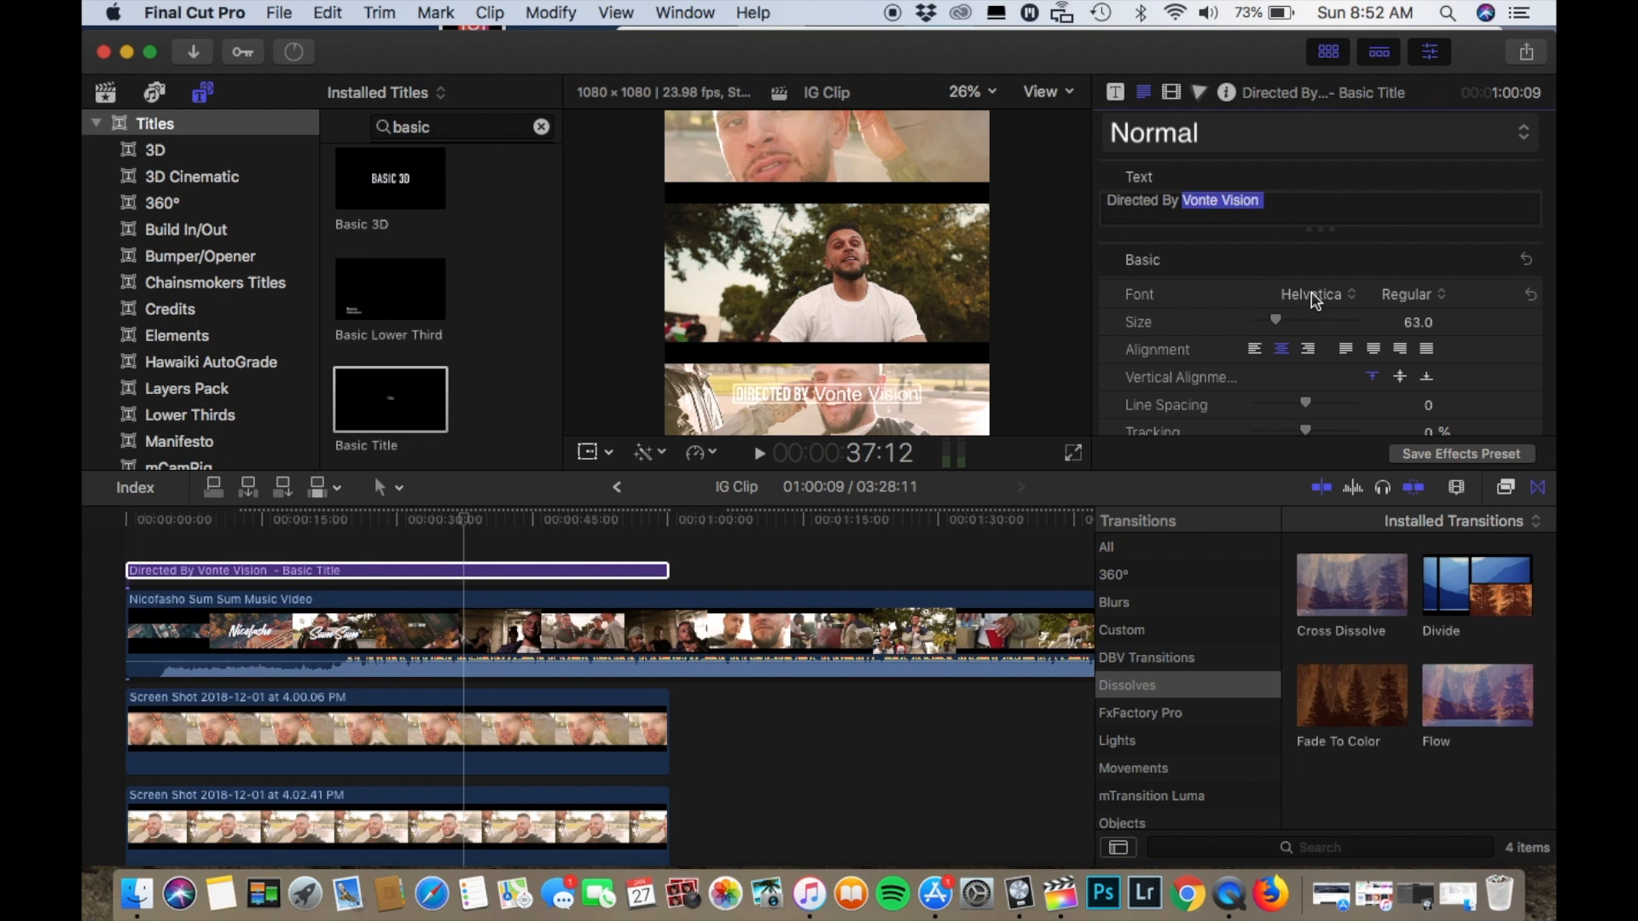
click(1315, 300)
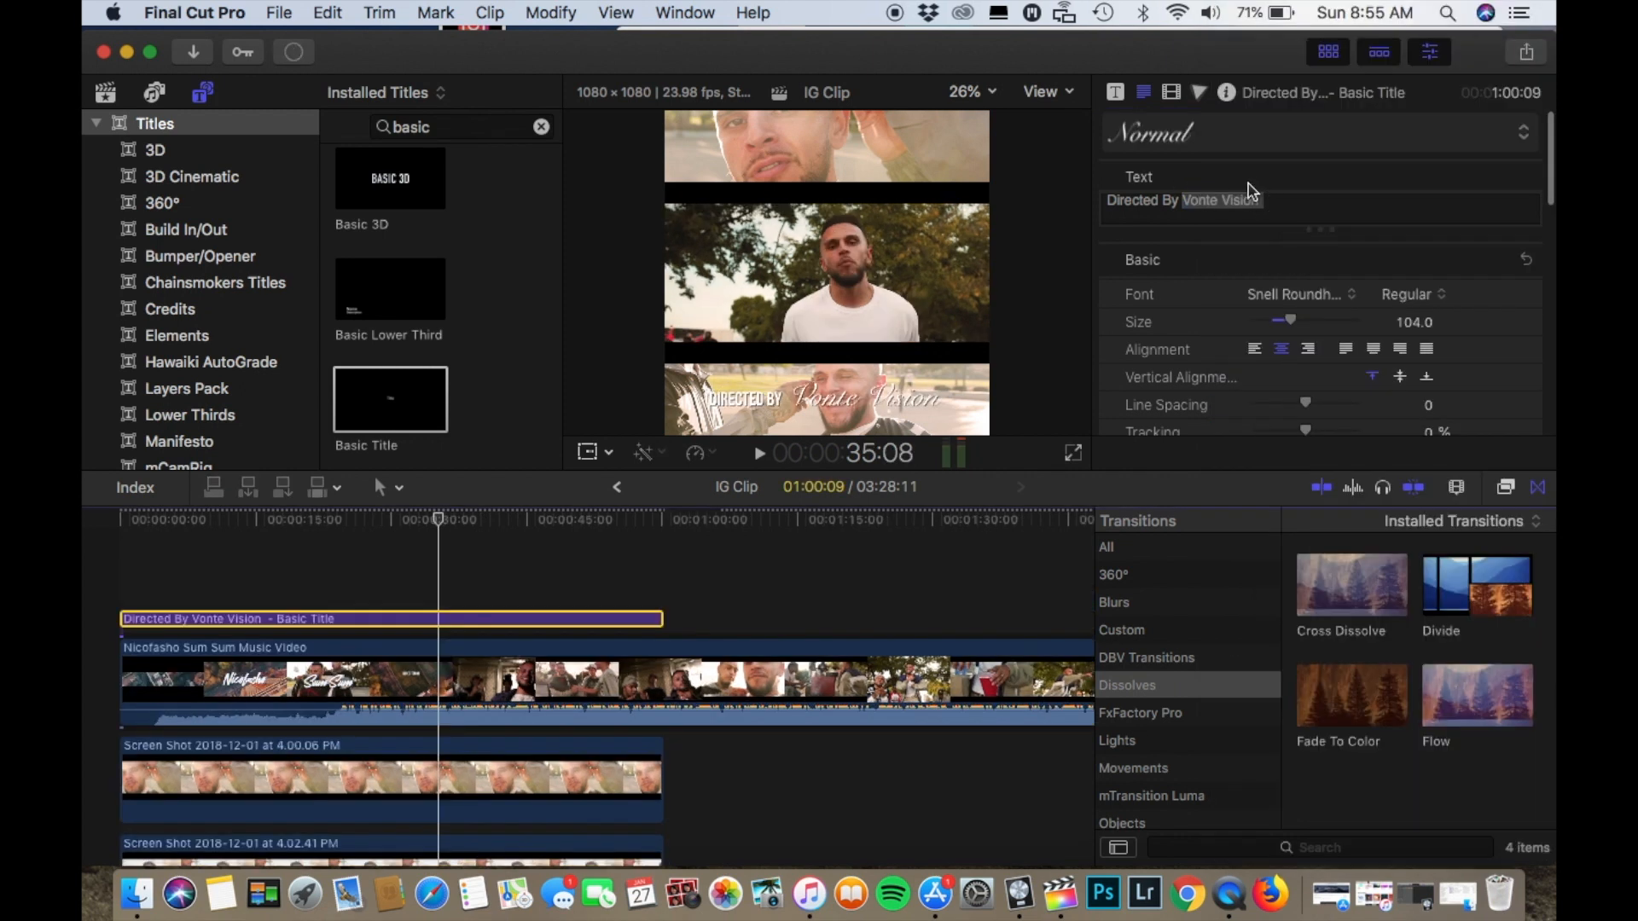
- Change the face color of the words "Vonte Vision" to yellow
scroll(1220, 250, down, 10)
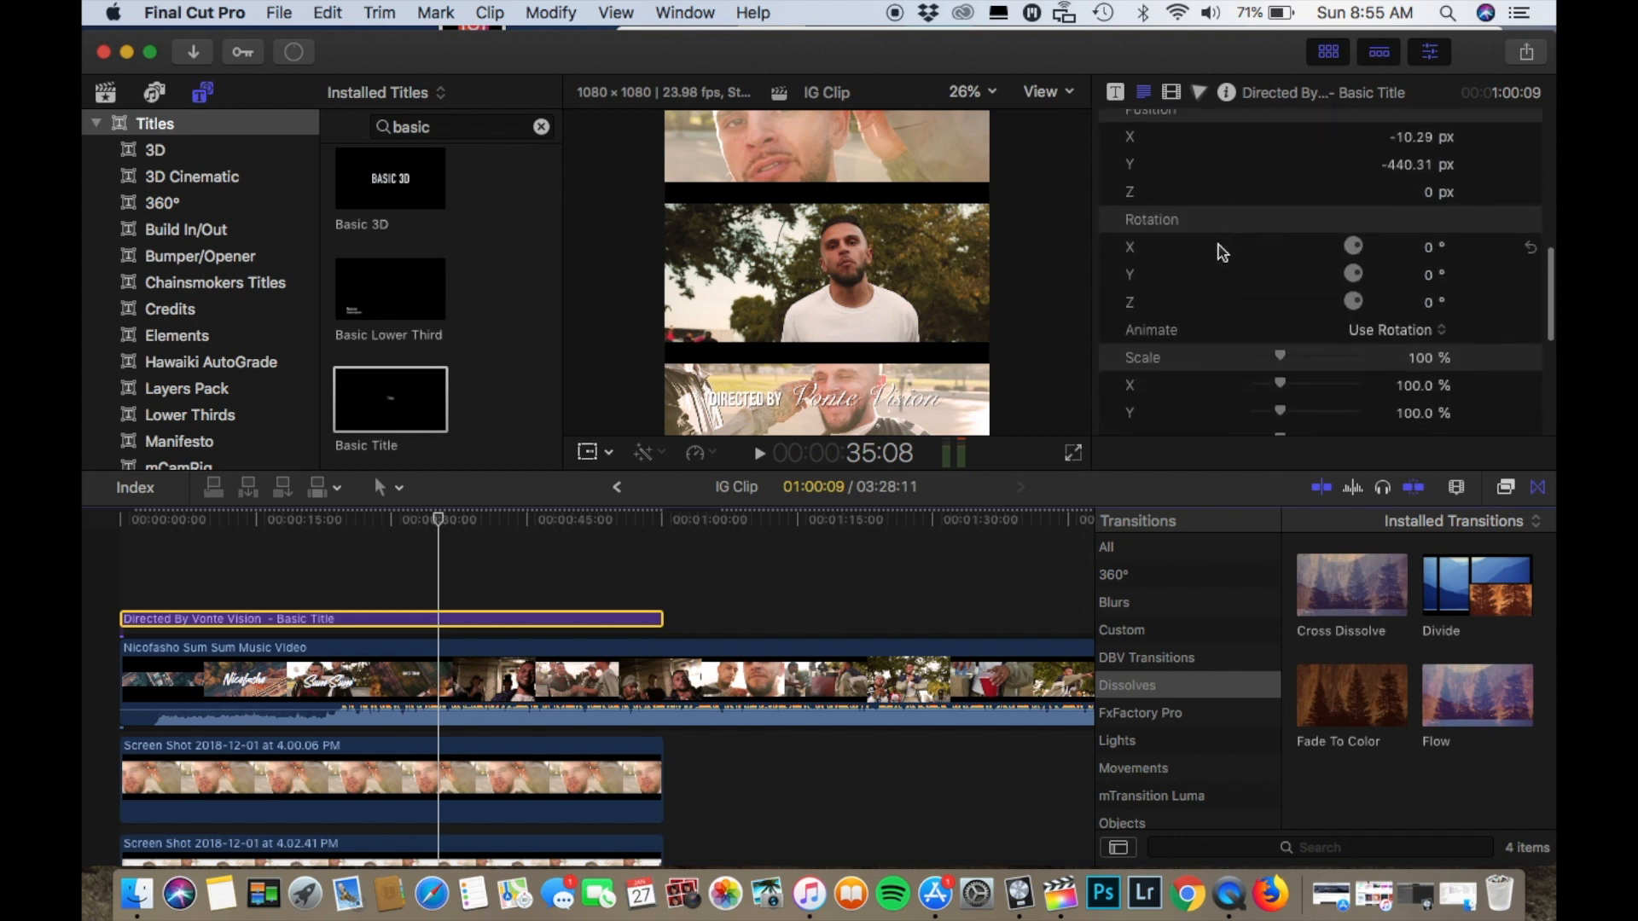
scroll(1219, 252, down, 7)
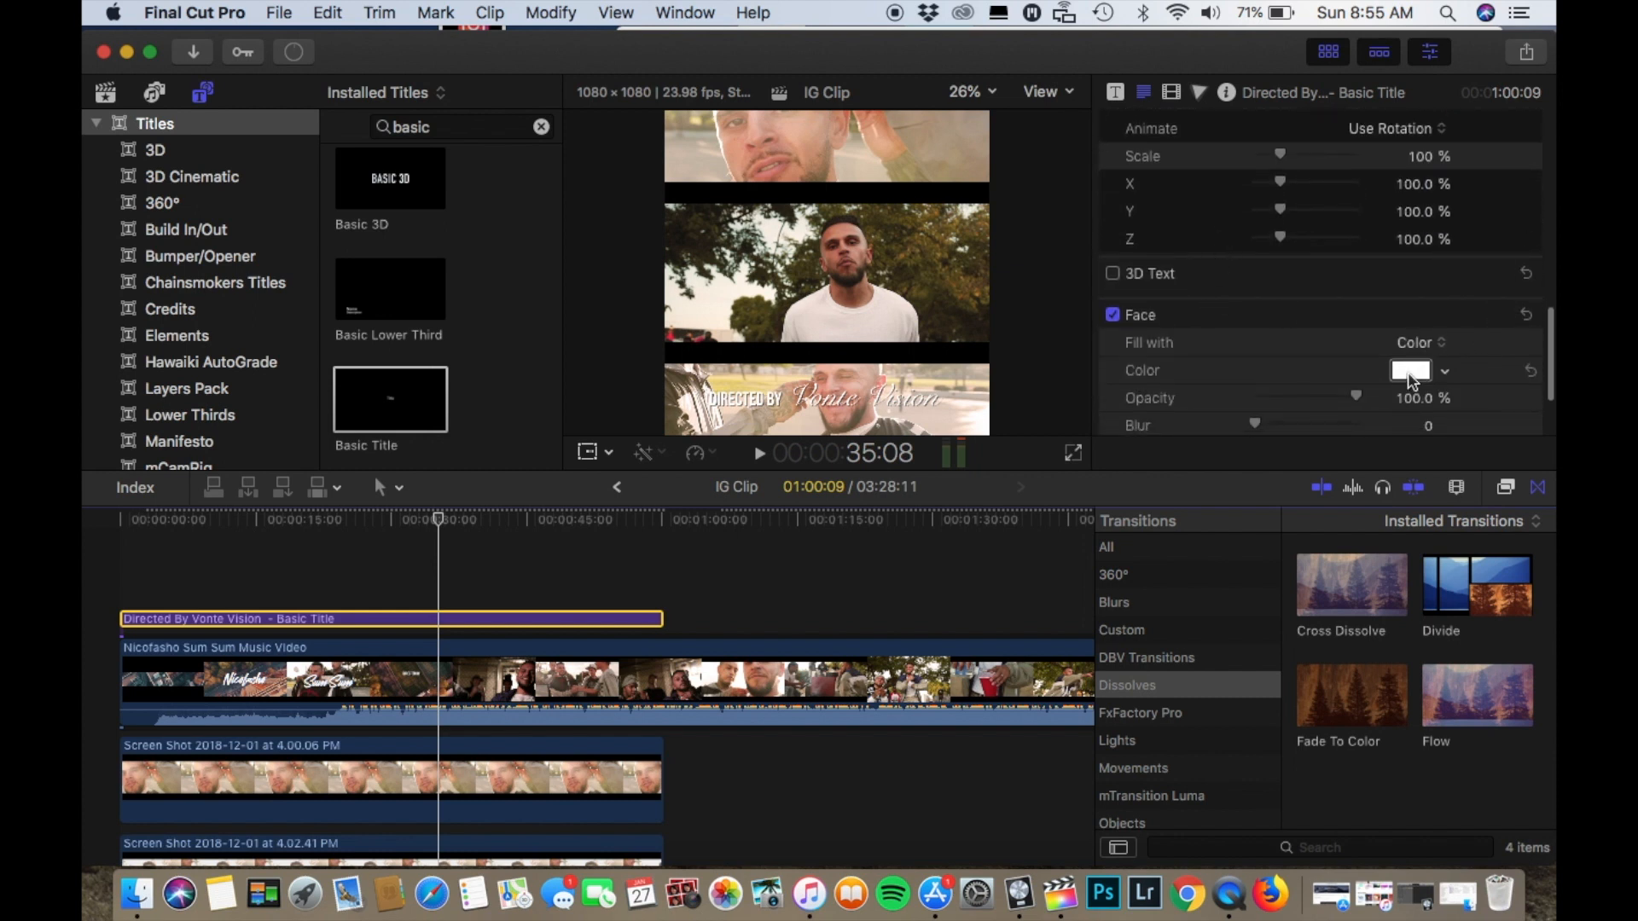
click(1412, 373)
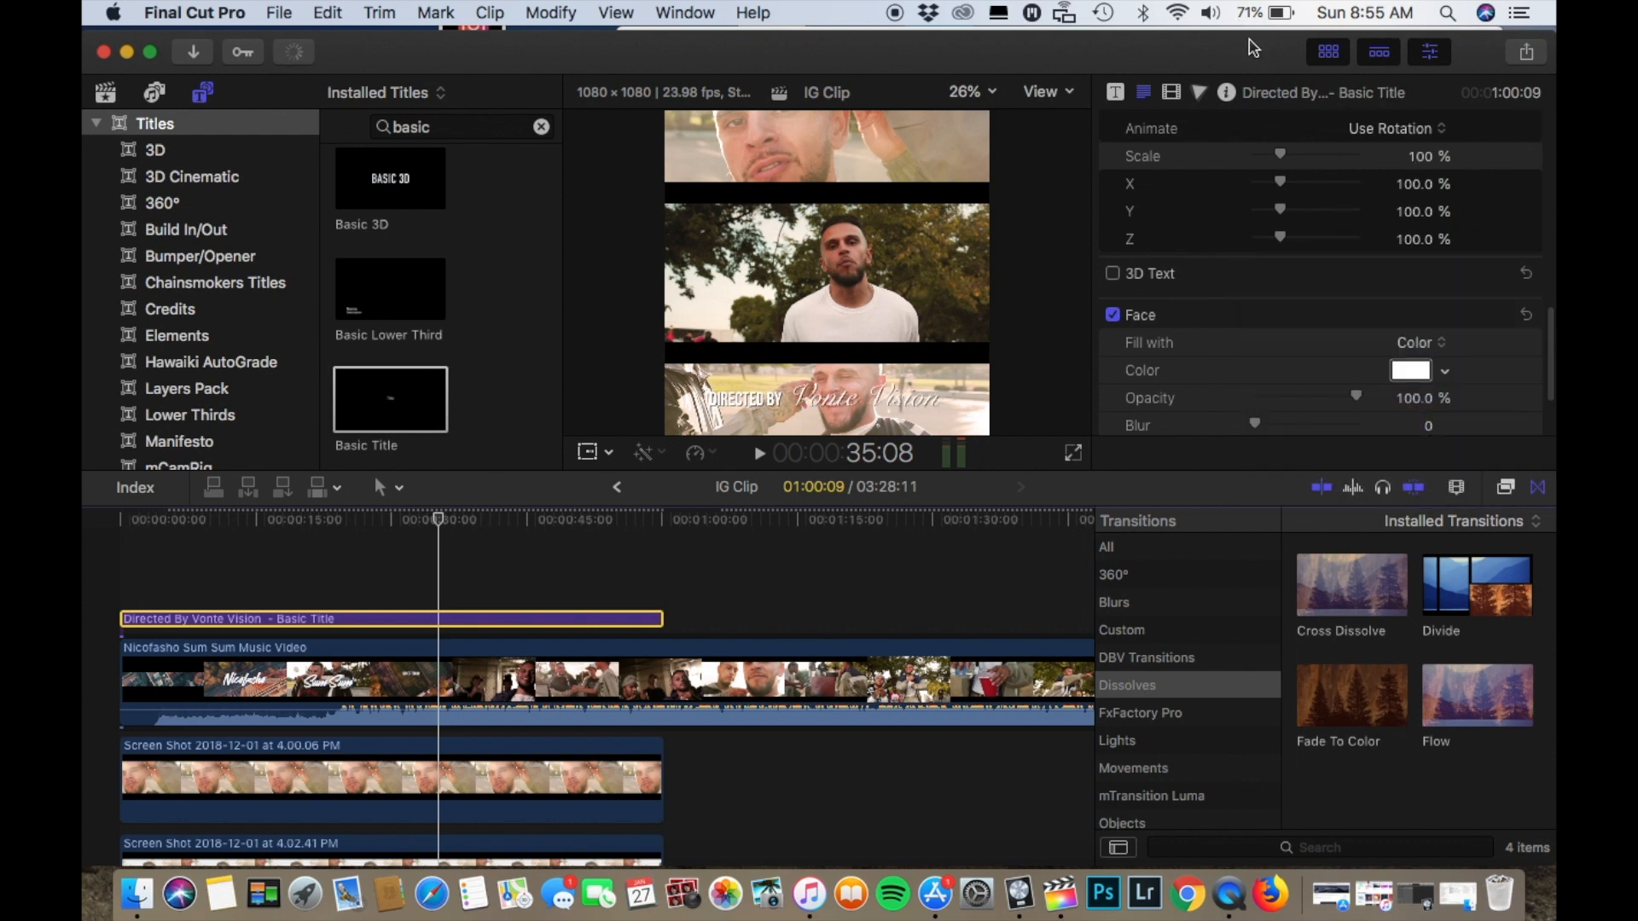
click(1410, 371)
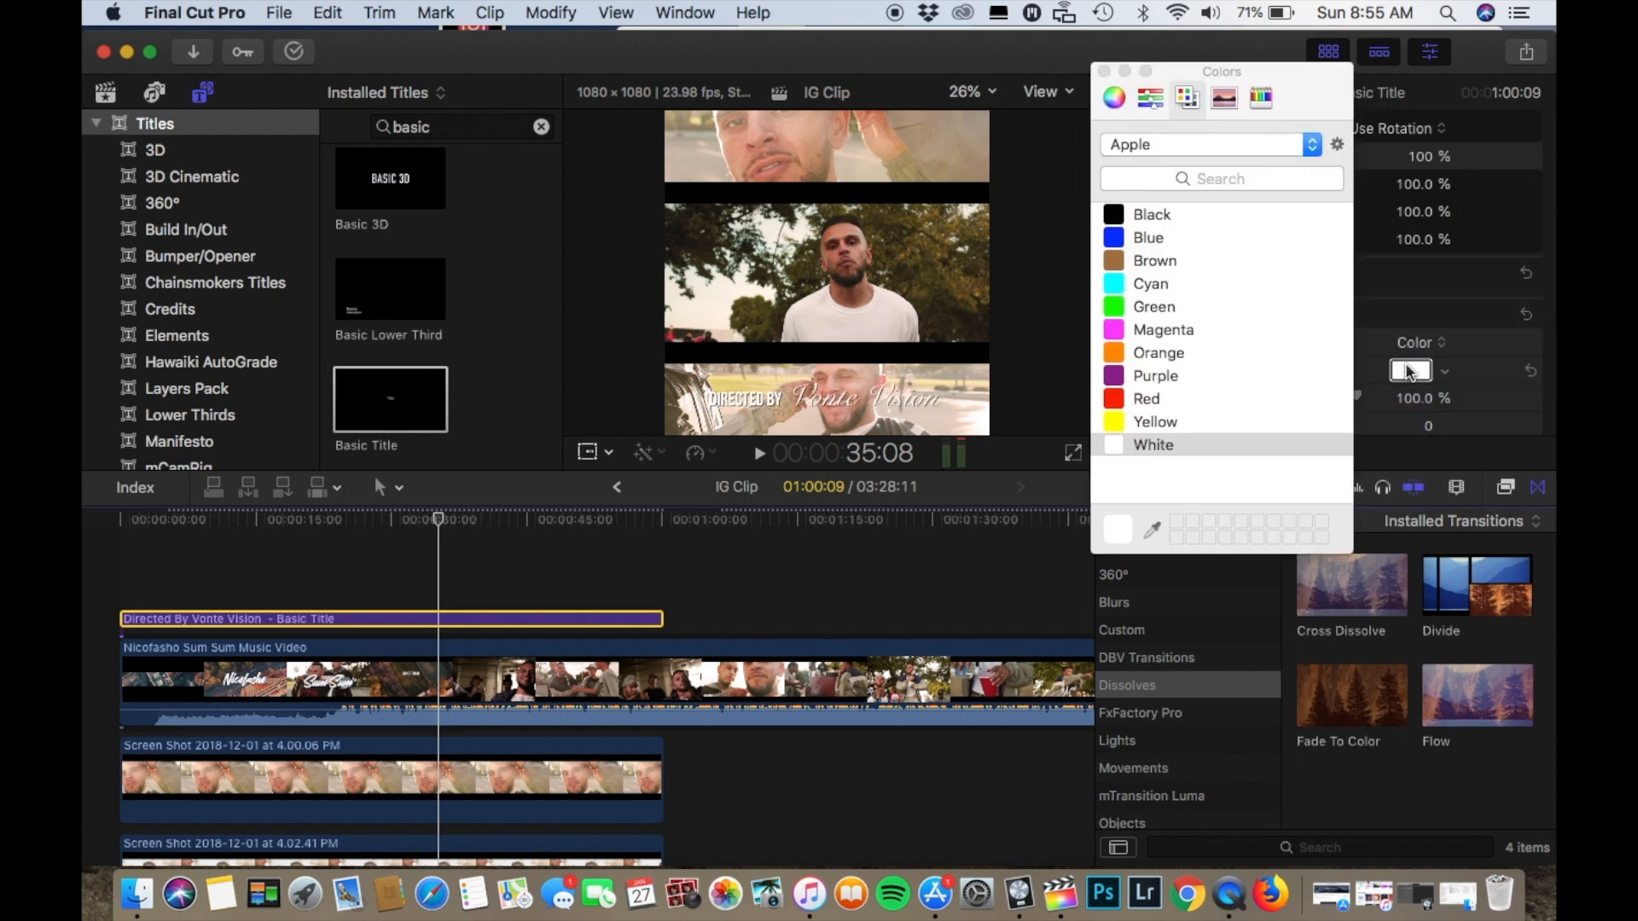
click(1118, 425)
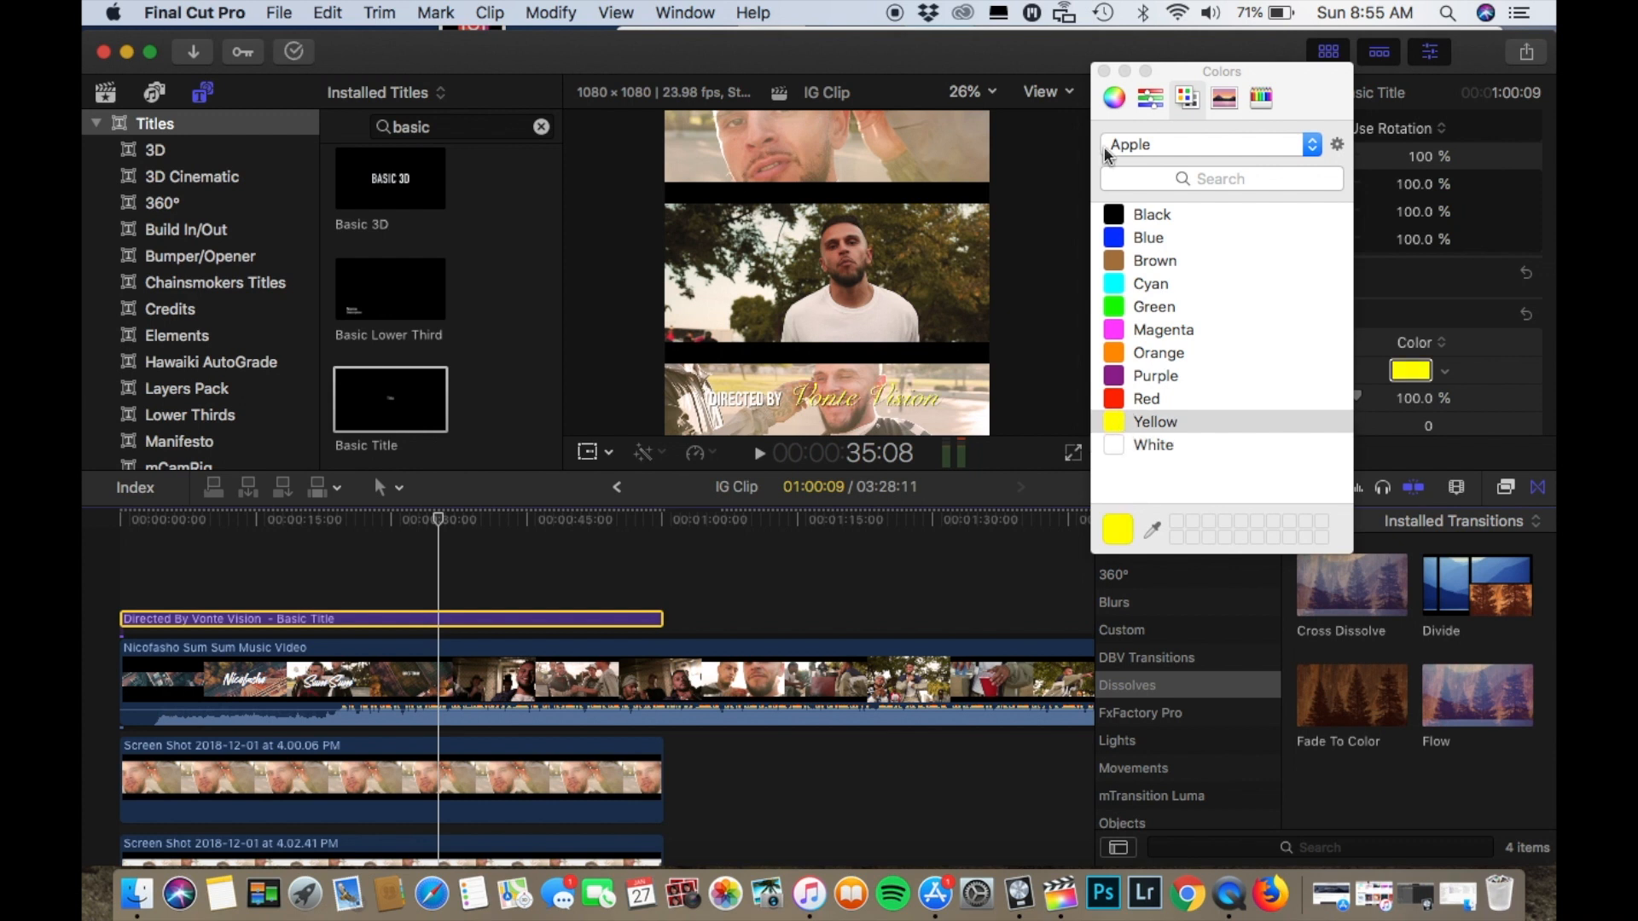
click(1104, 71)
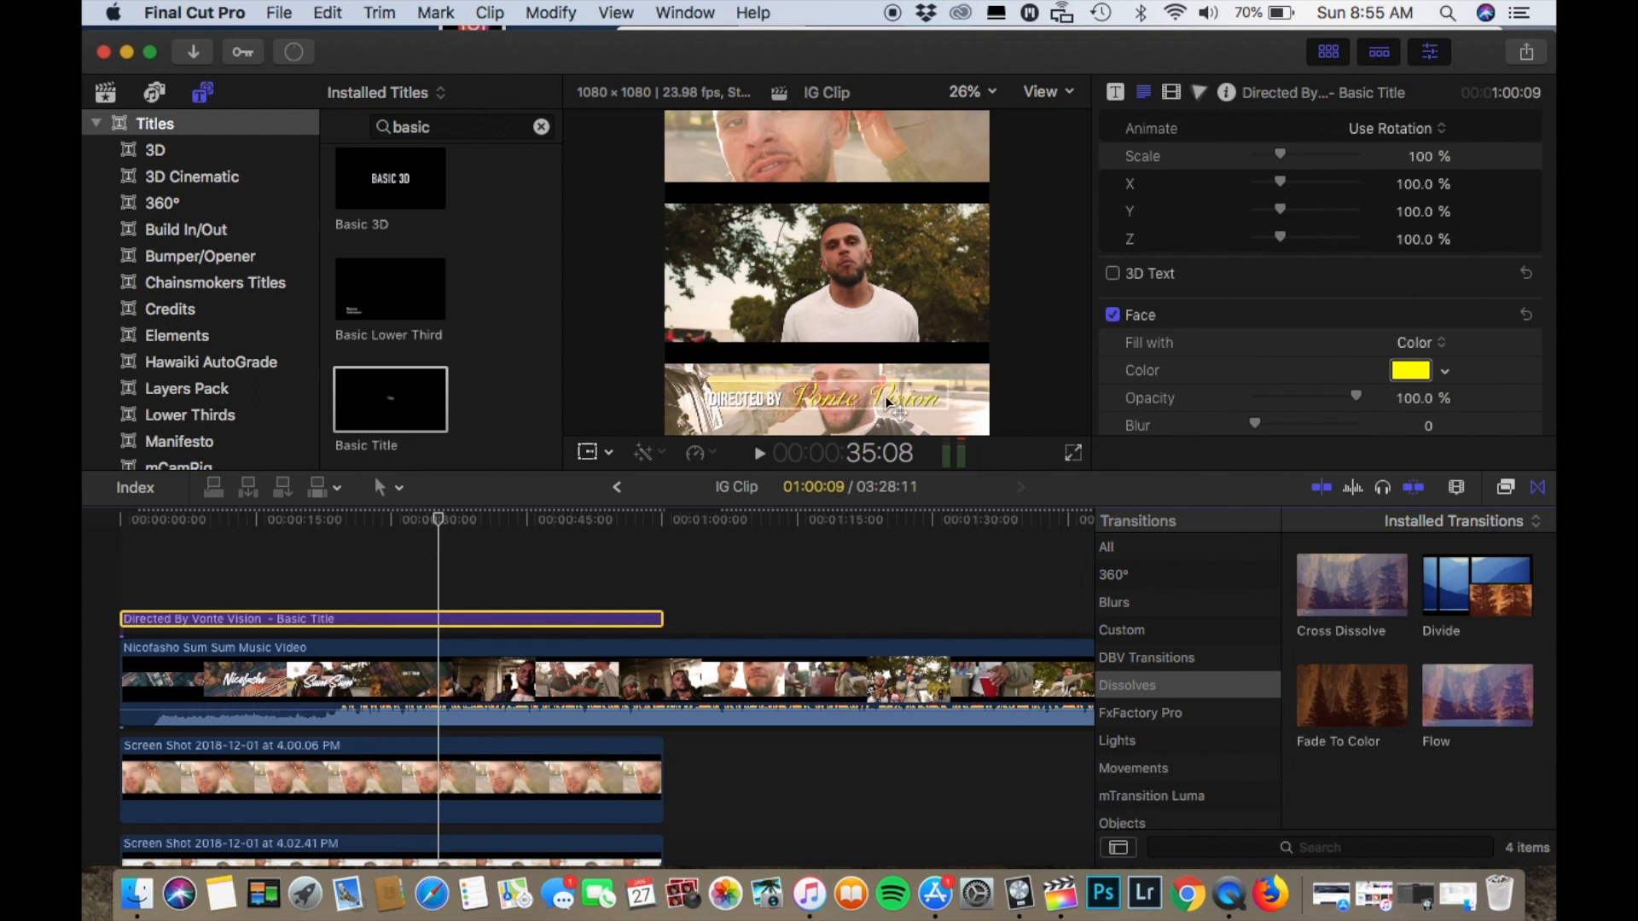
- Duplicate the "Directed By Vonte Vision" title directly above itself in the timeline and move the copy's text onto the upper screenshot image
right_click(260, 623)
click(182, 624)
drag(182, 632, 201, 597)
click(204, 601)
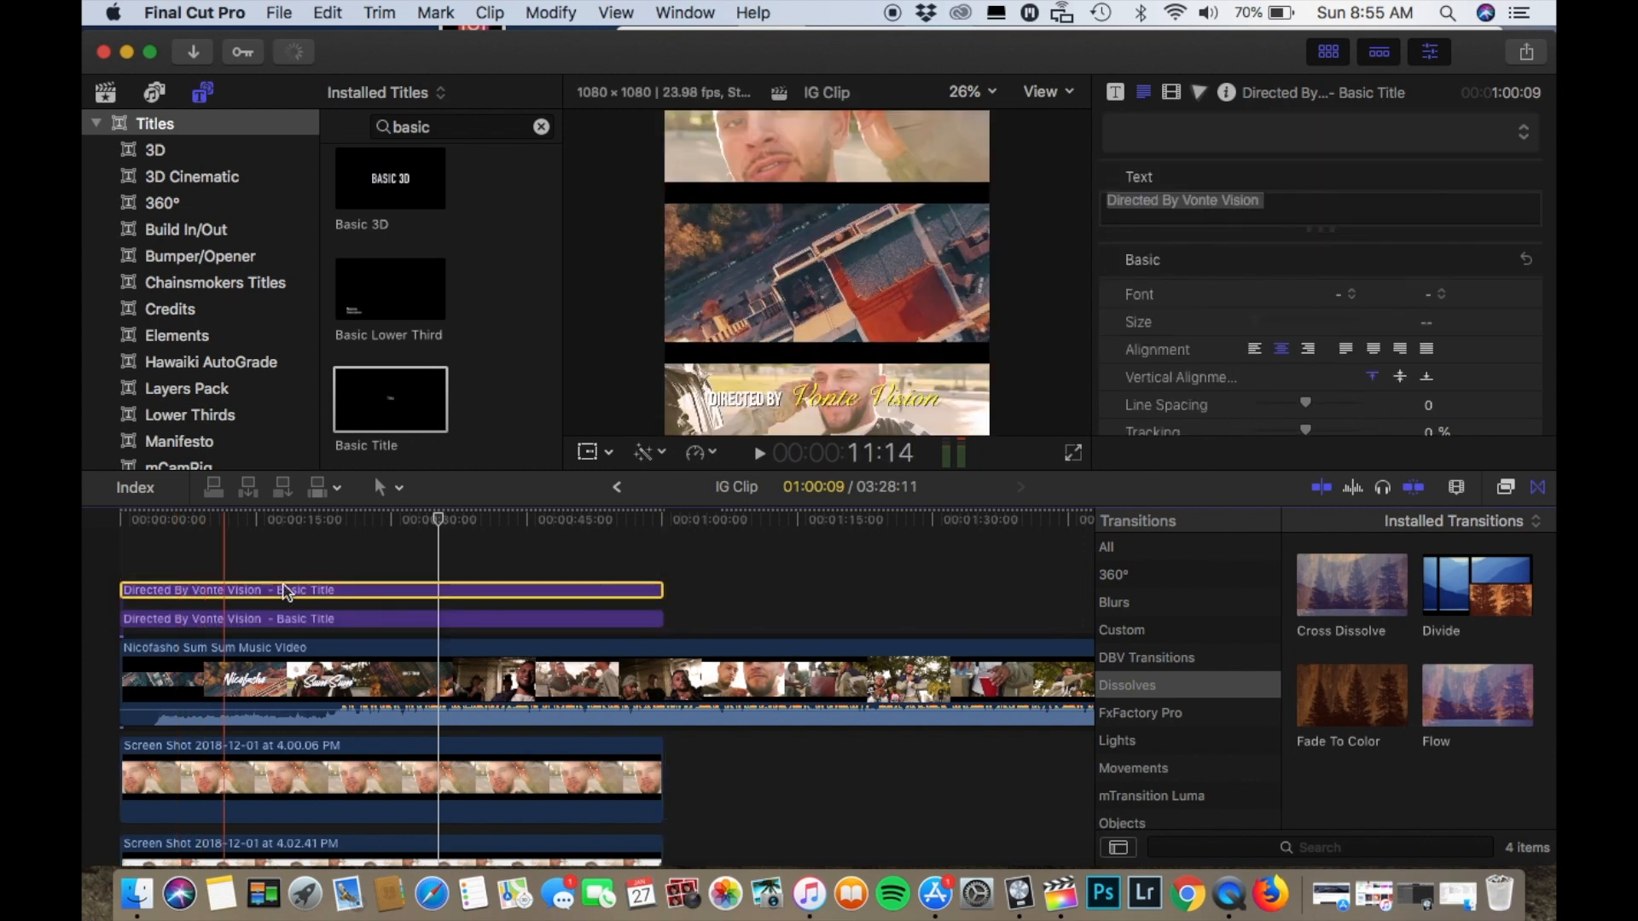
drag(1182, 201, 1289, 203)
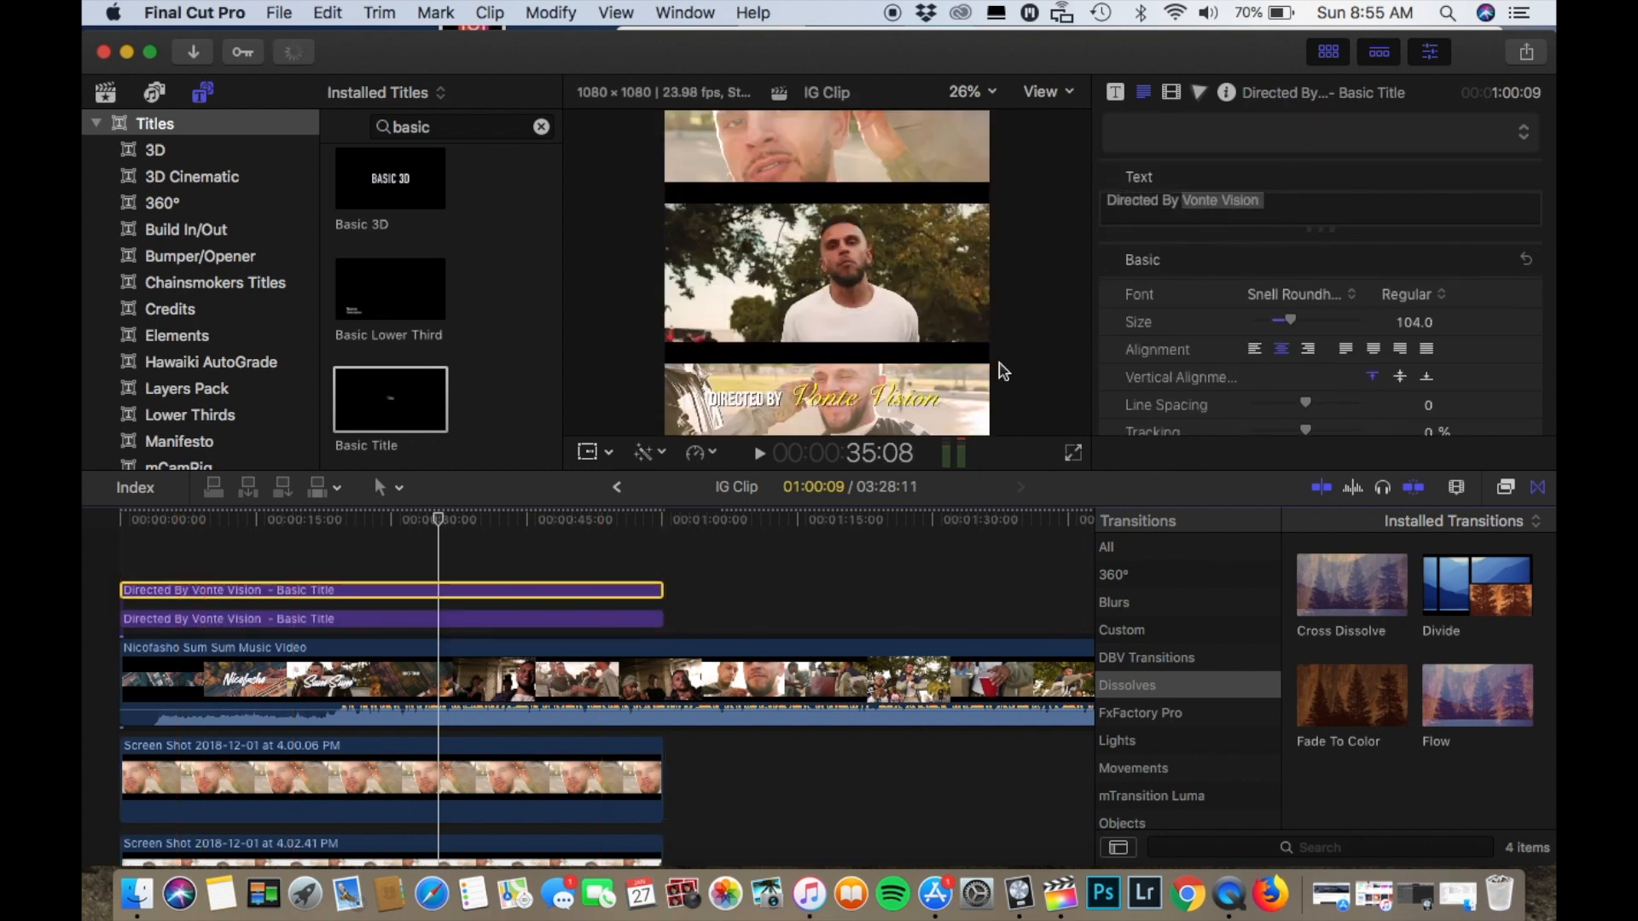
drag(872, 400, 863, 150)
- Replace the duplicated title's text with "Nicofasho" and move it to the upper right area of the upper screenshot image
key(super+a)
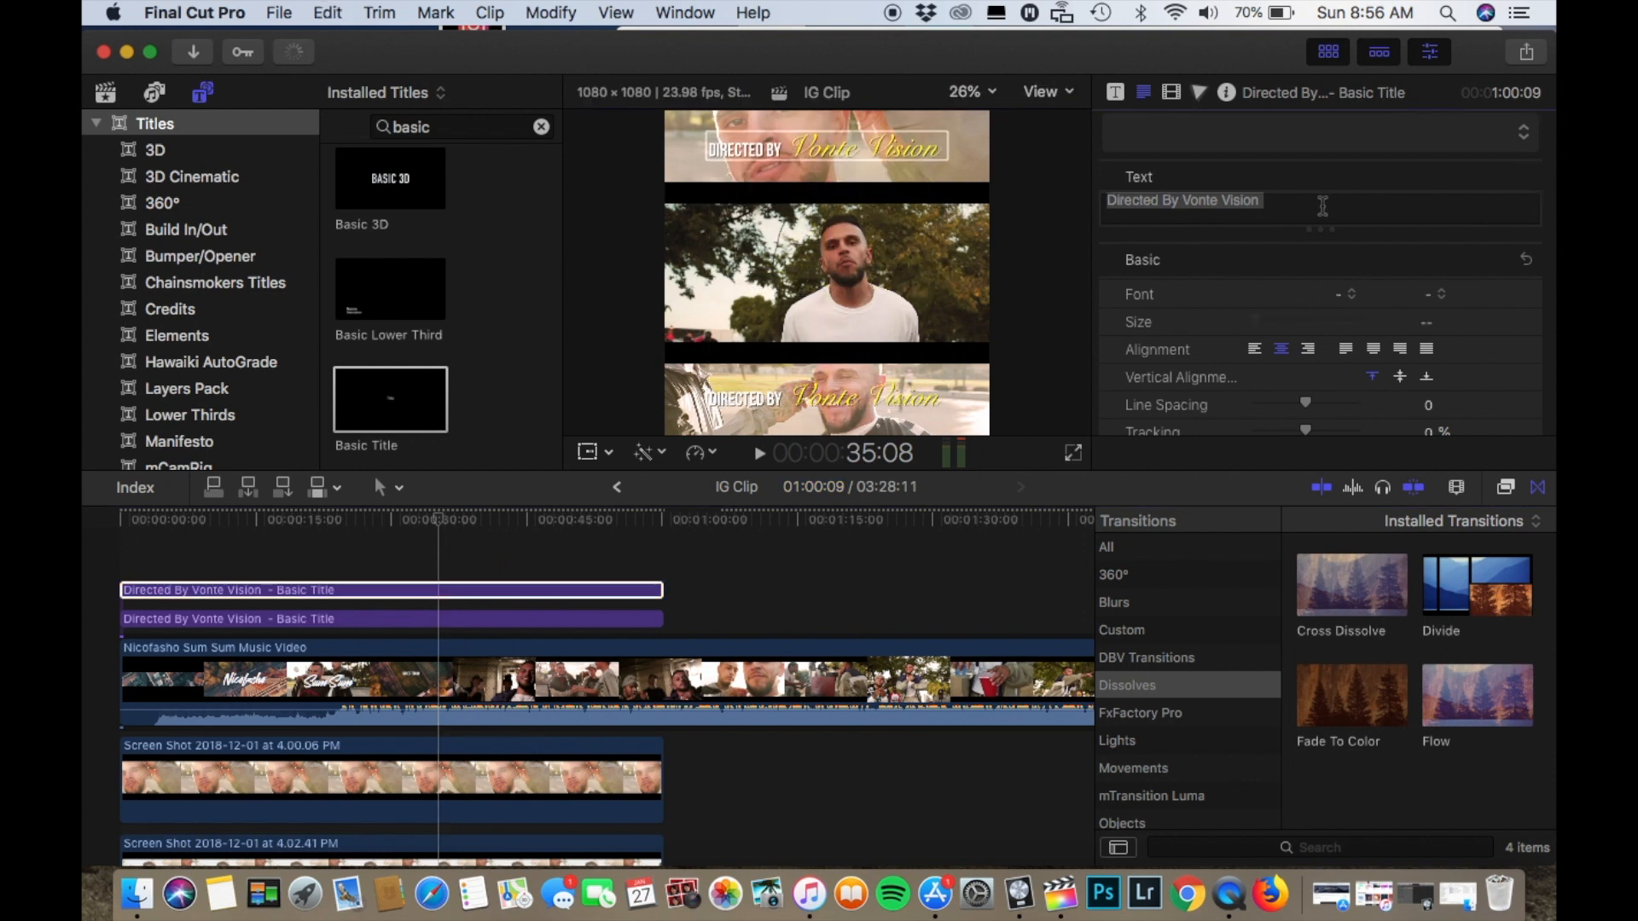
click(1321, 207)
key(super+a)
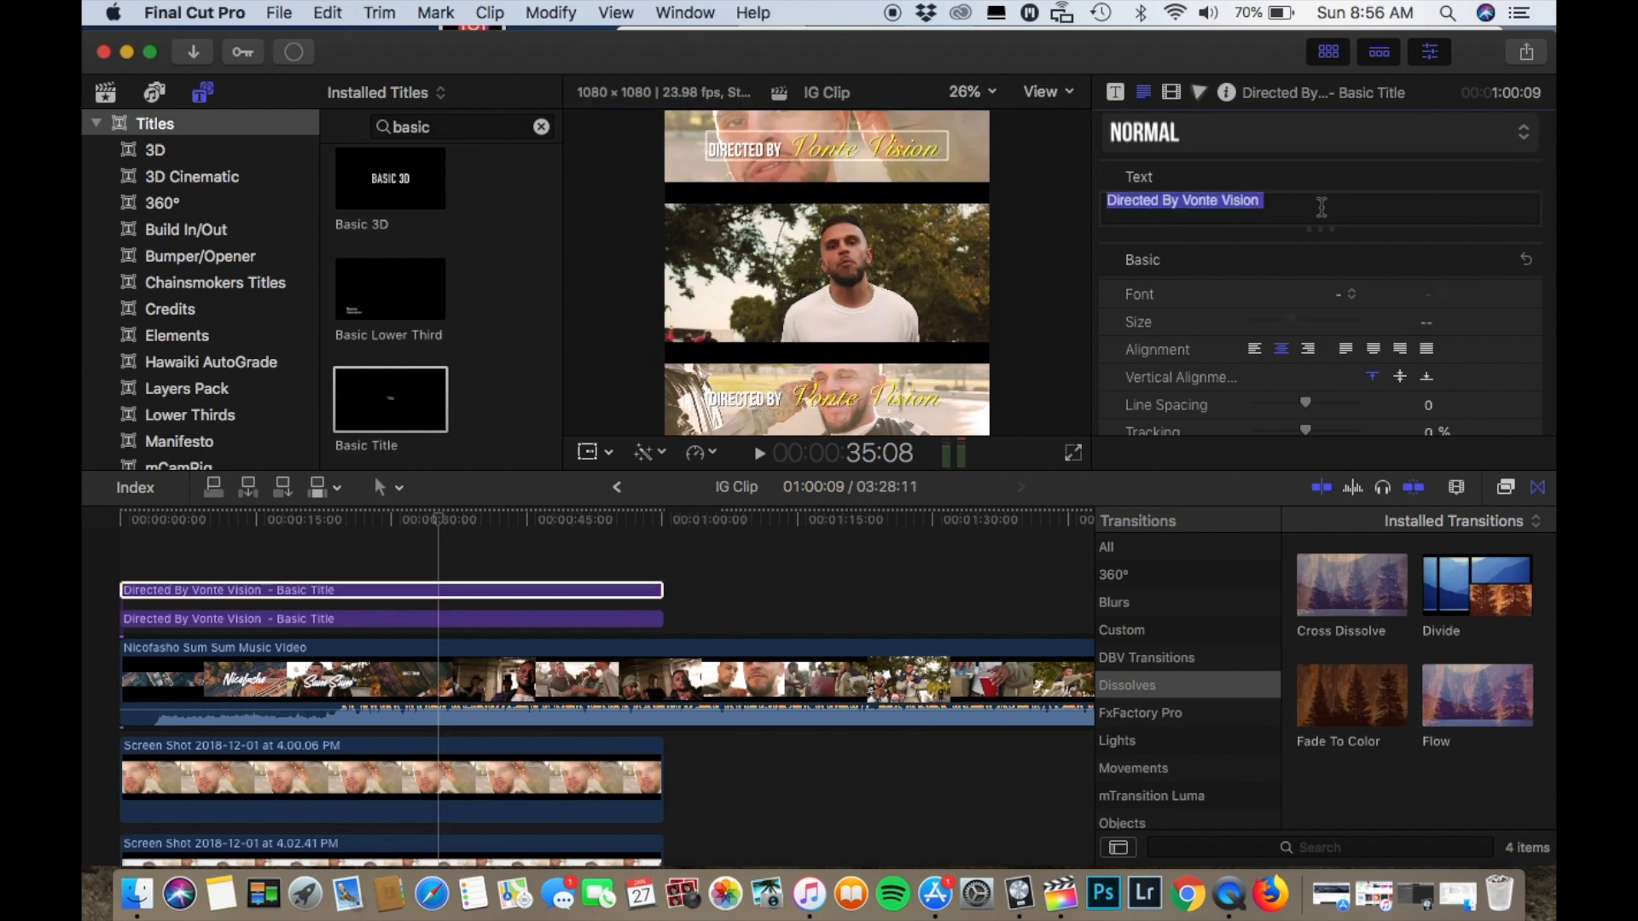
text(Nico)
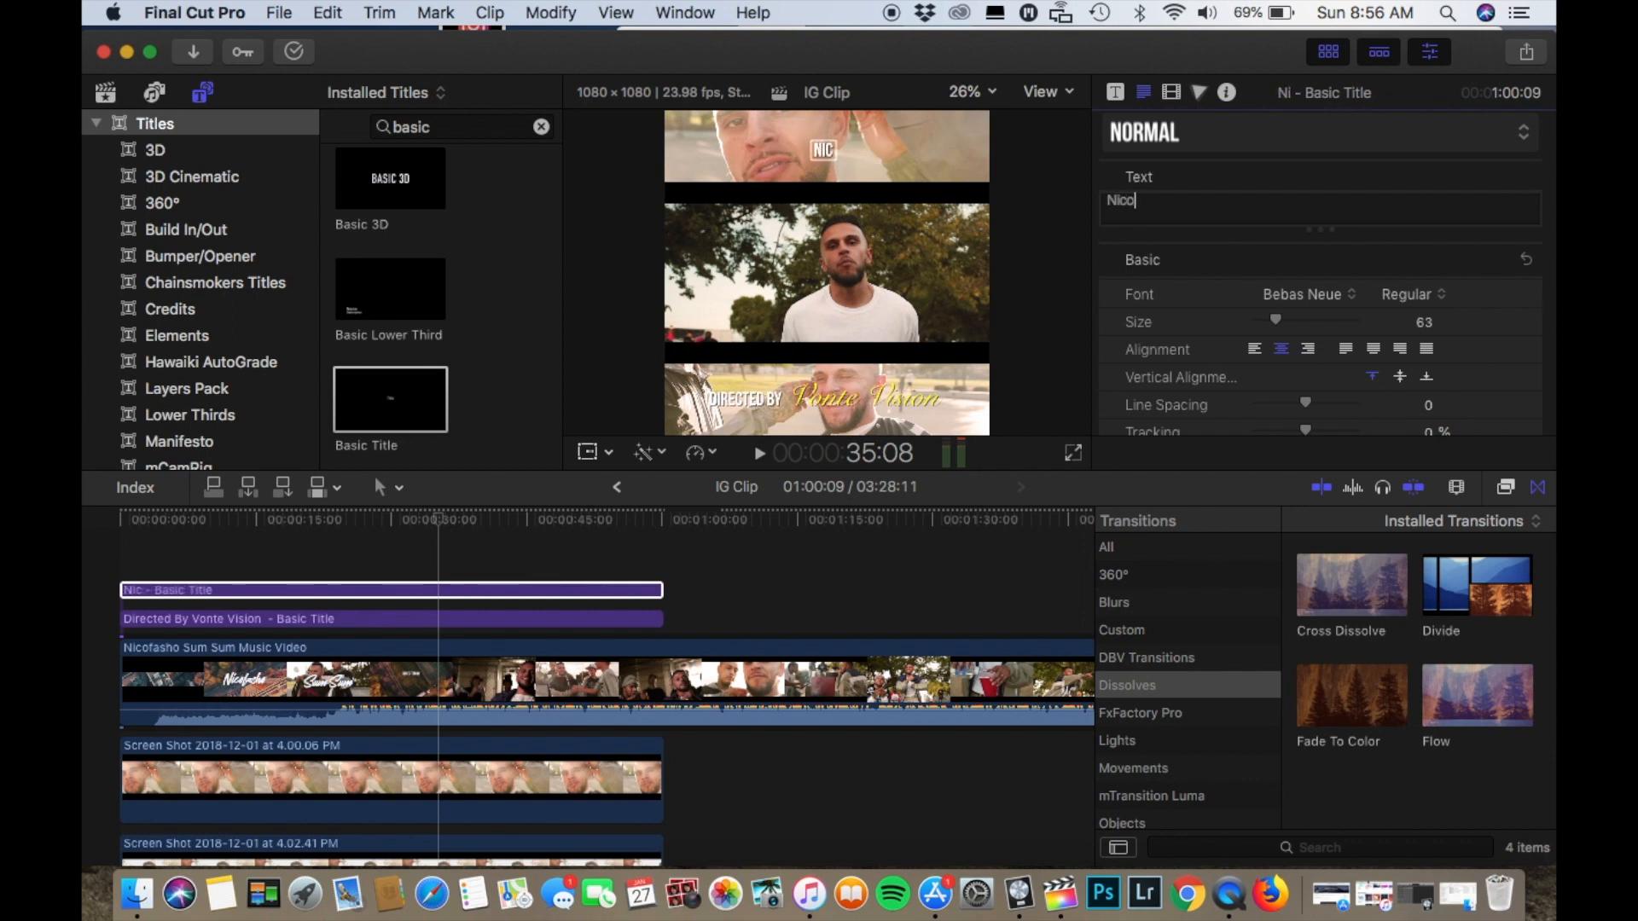
text(fasho)
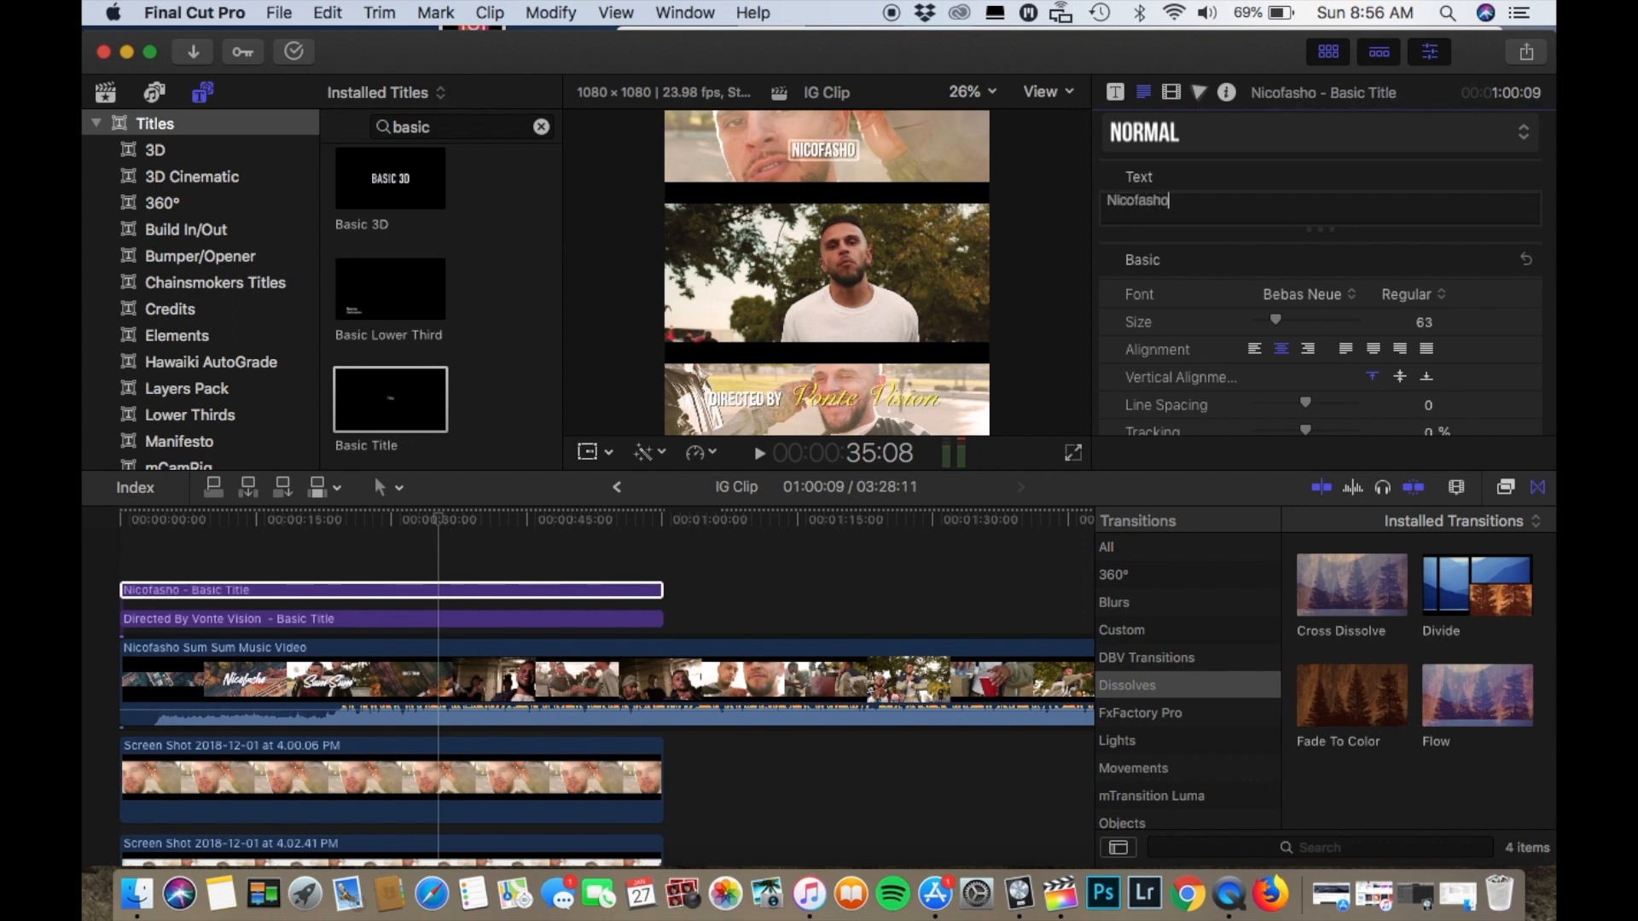
drag(841, 150, 920, 126)
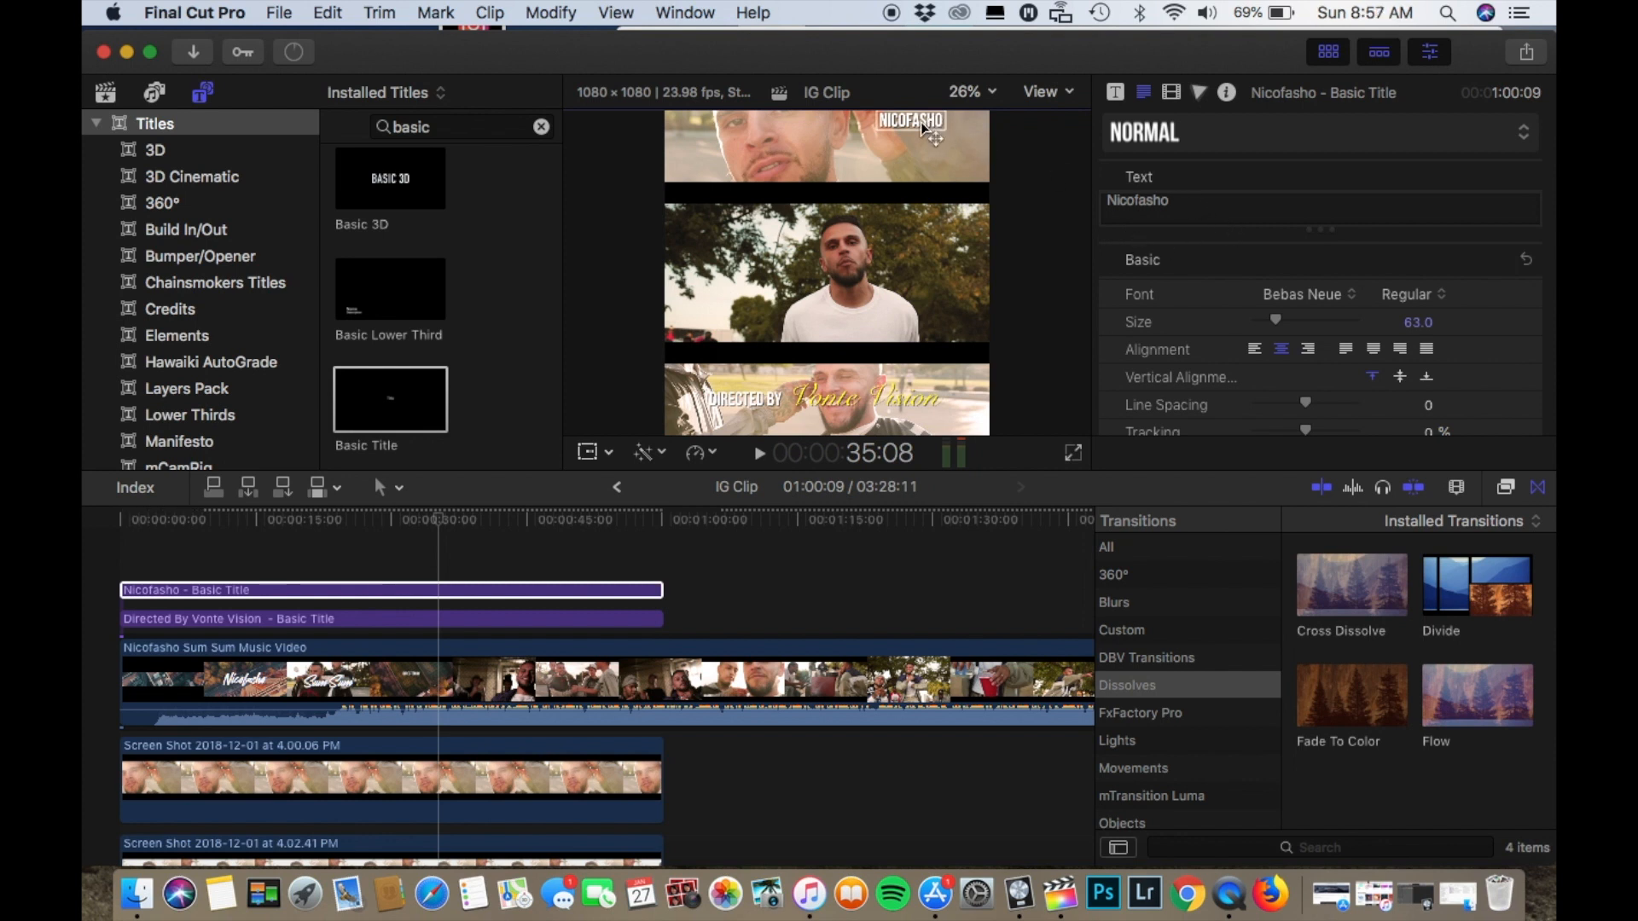
- Duplicate the "Nicofasho" title, place one copy just beneath the other in the frame, and change its text to "Sum Sum"
drag(556, 594, 554, 579)
drag(903, 120, 903, 140)
click(1219, 199)
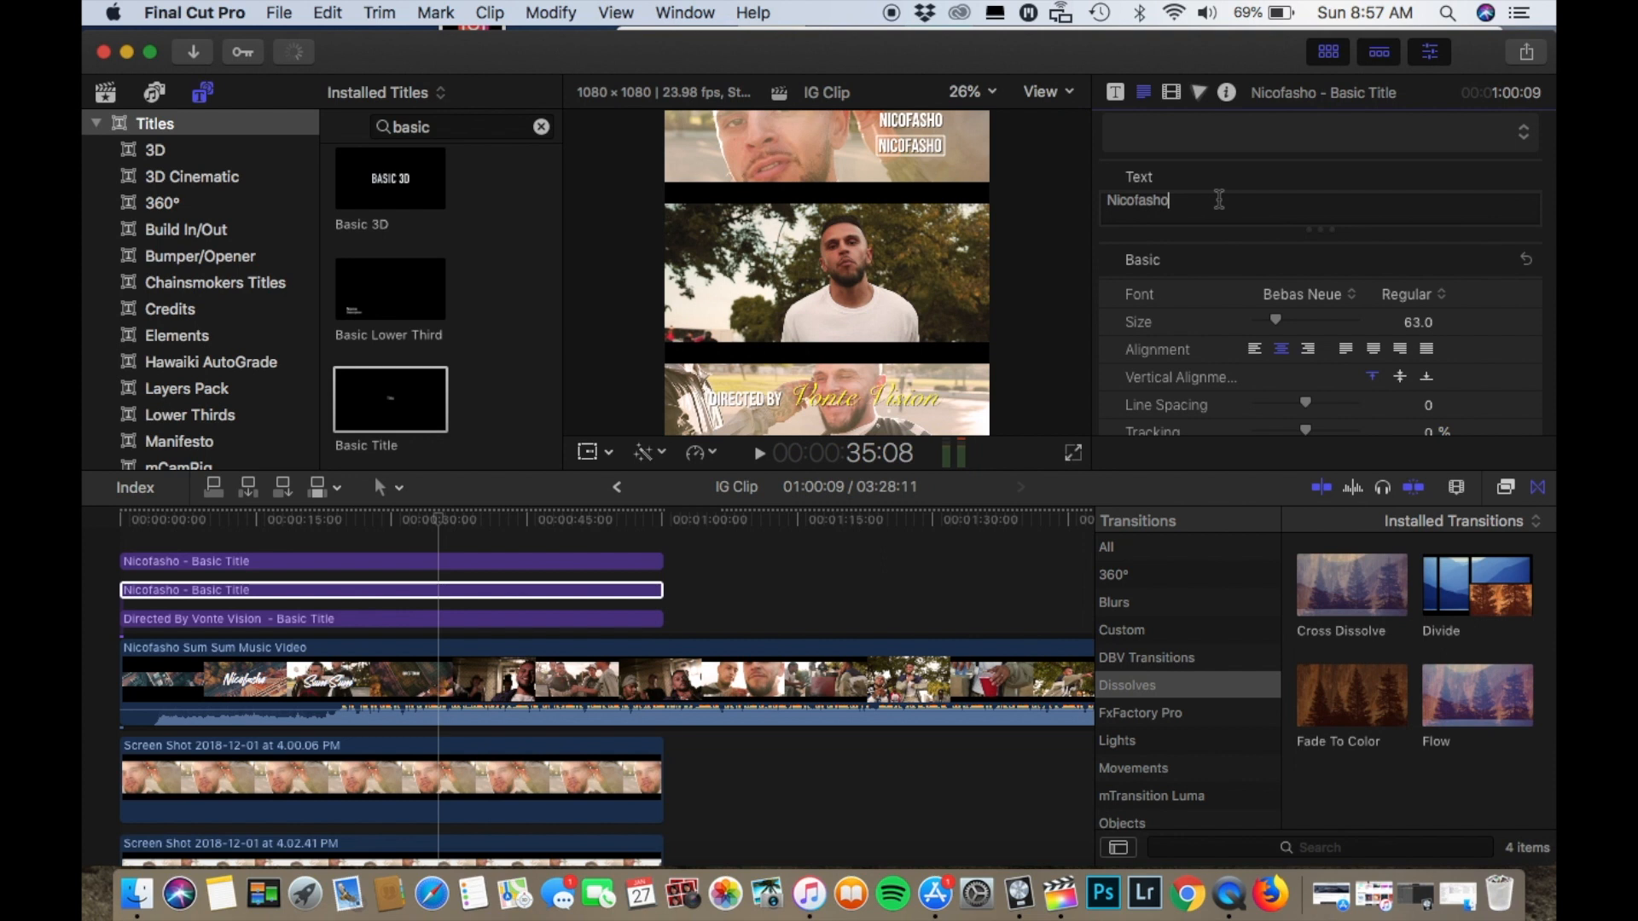
text(Sum Sum)
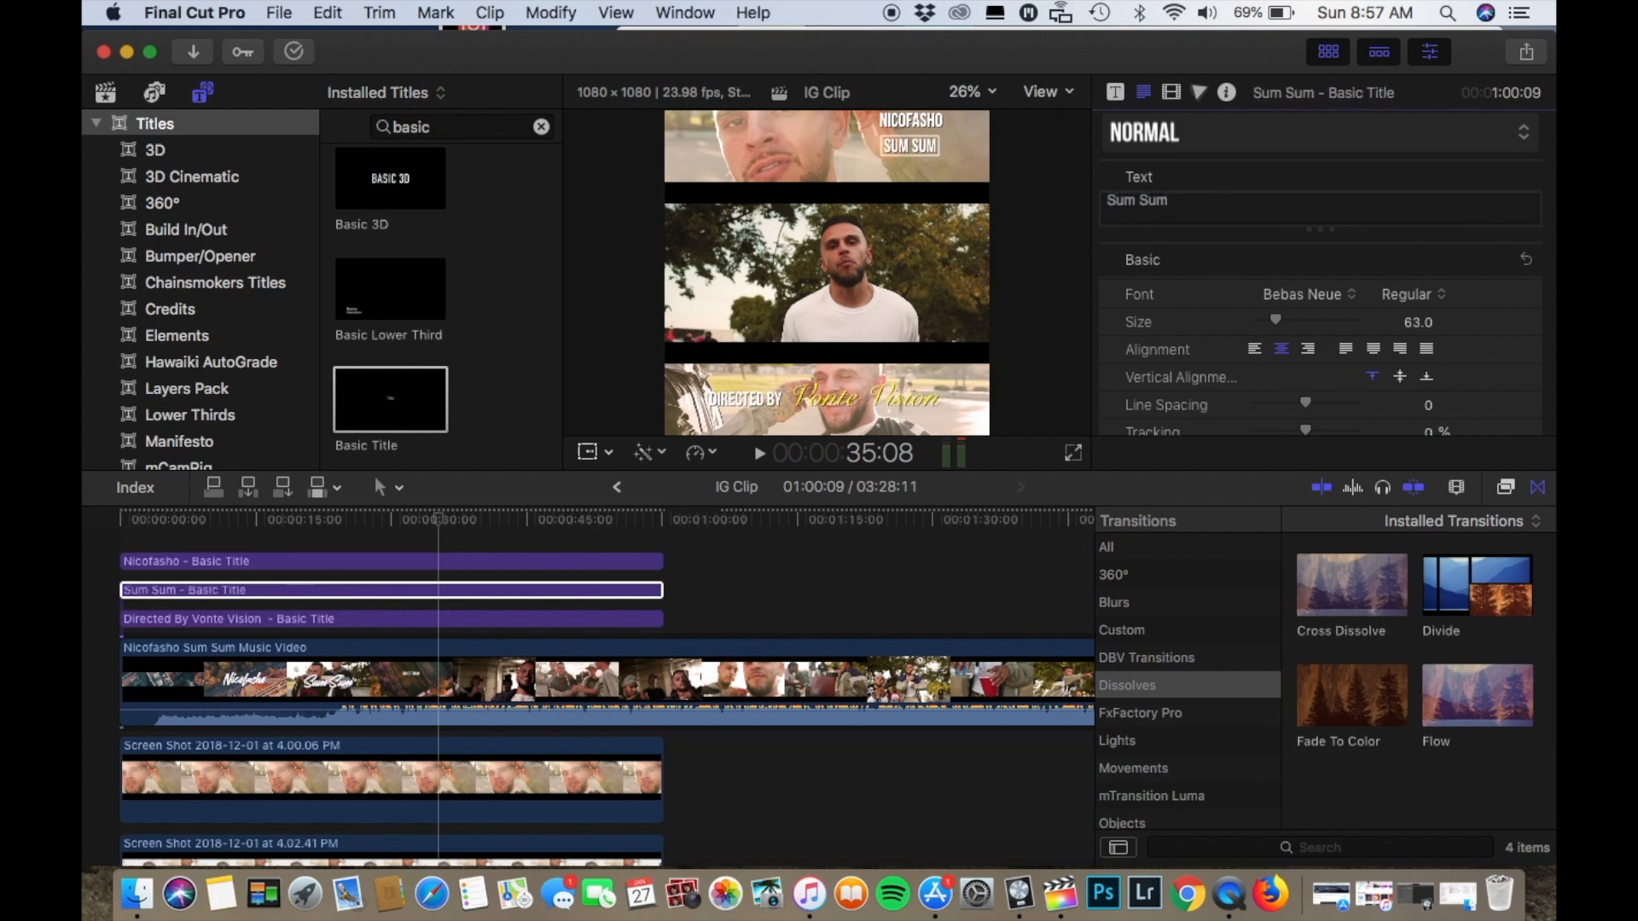
- Set the "Sum Sum" title's font to The Historia Demo and enlarge its size to 121
click(1289, 298)
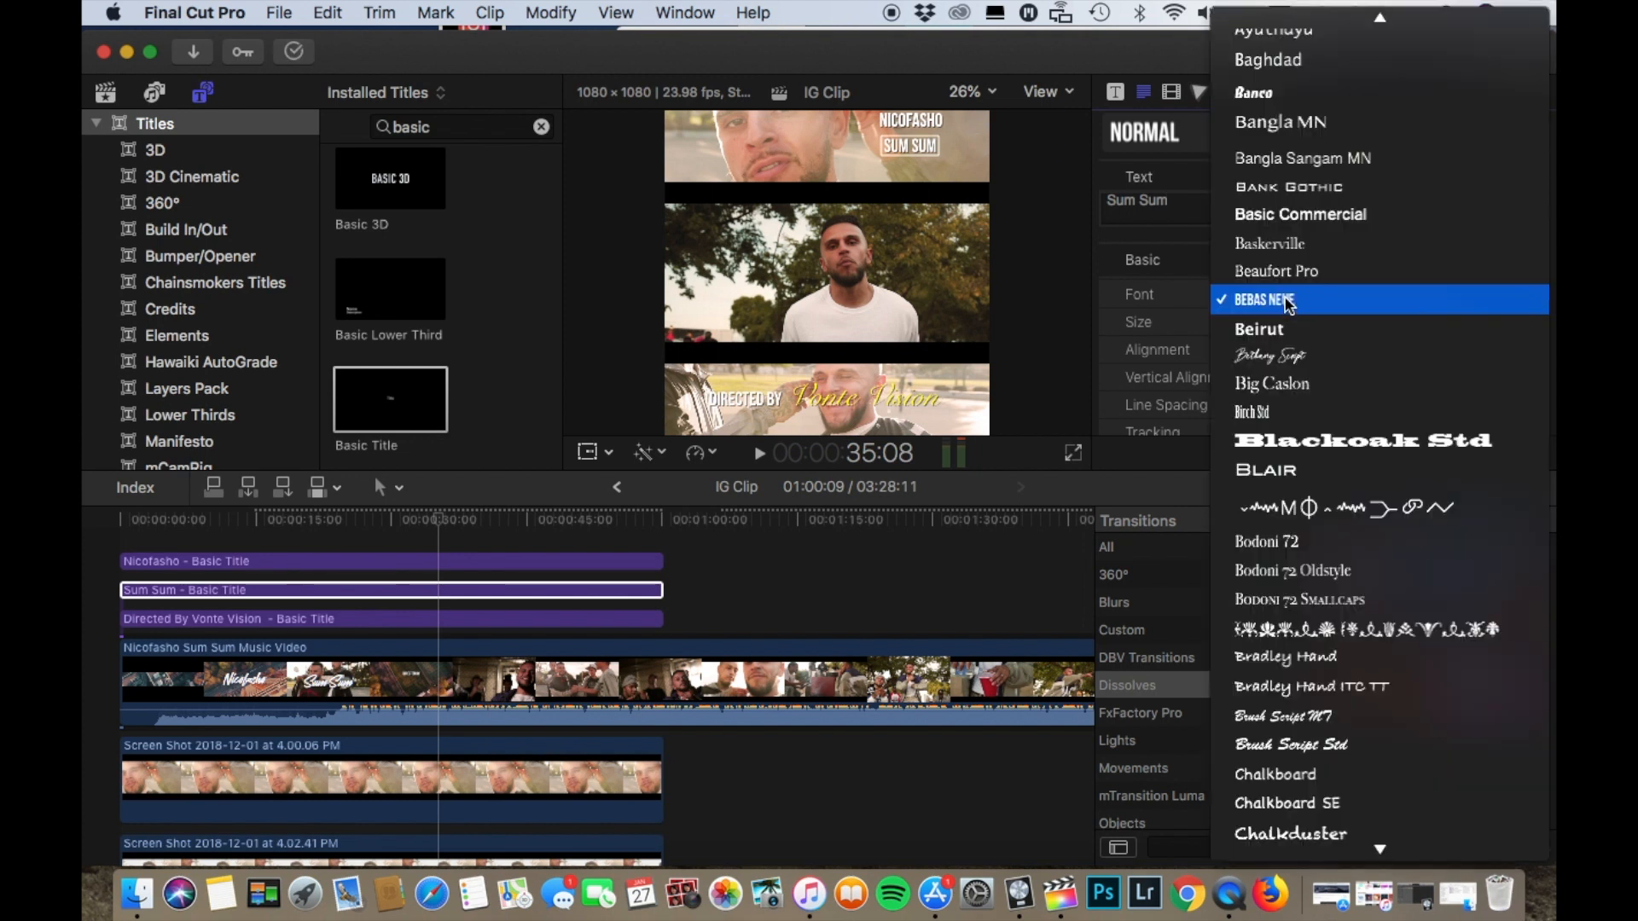
scroll(1303, 802, down, 20)
scroll(1303, 781, down, 5)
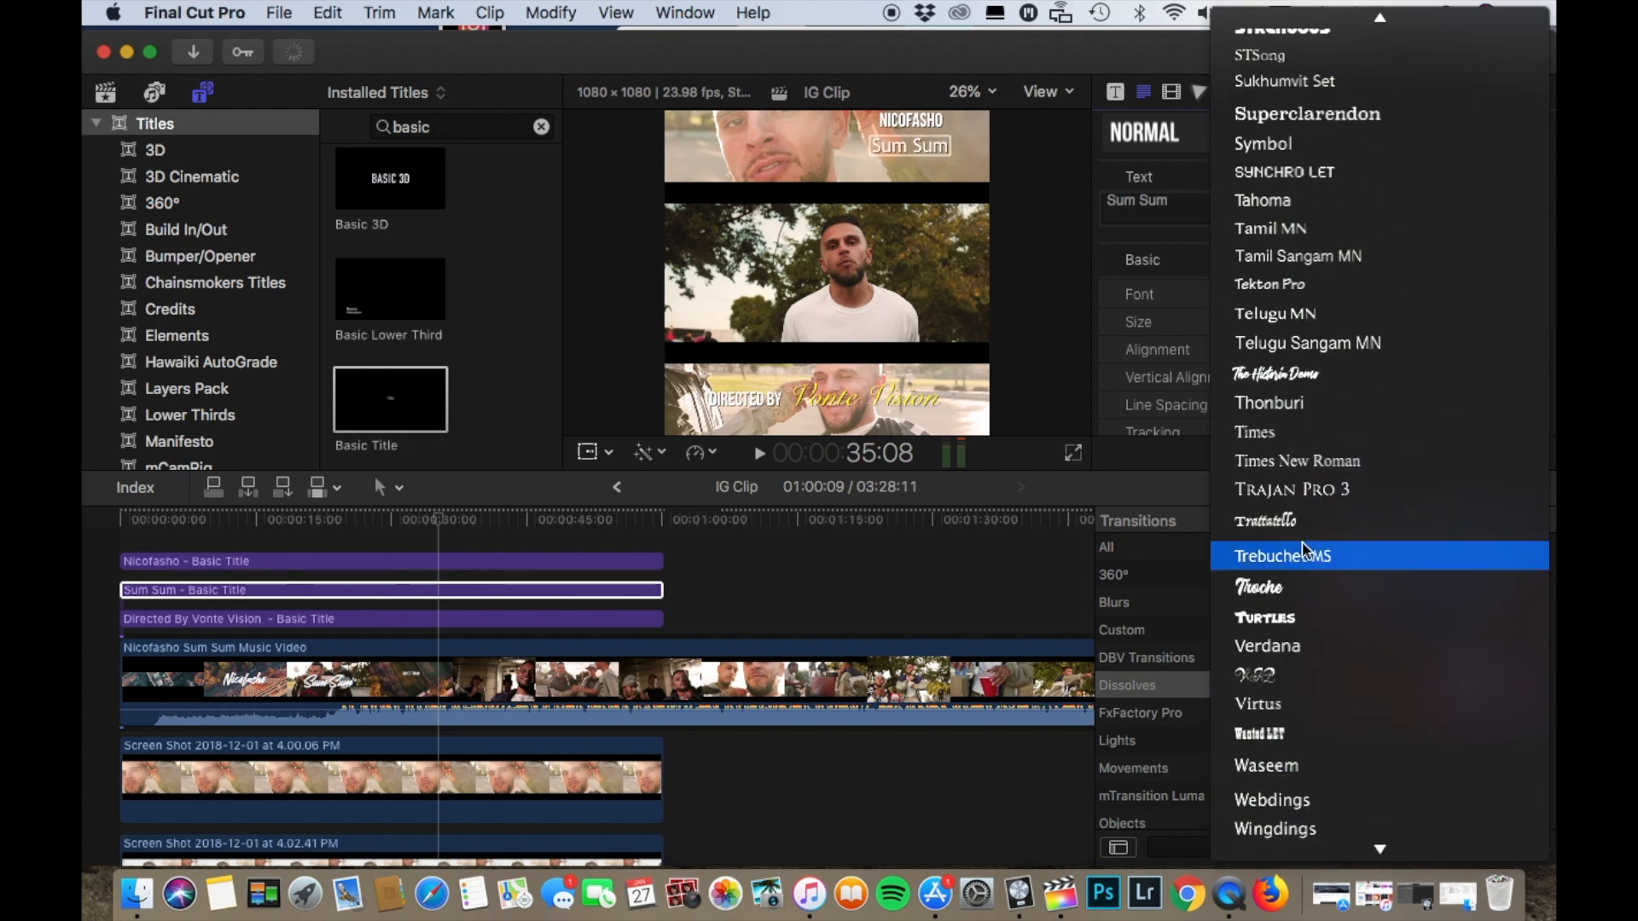
click(1308, 373)
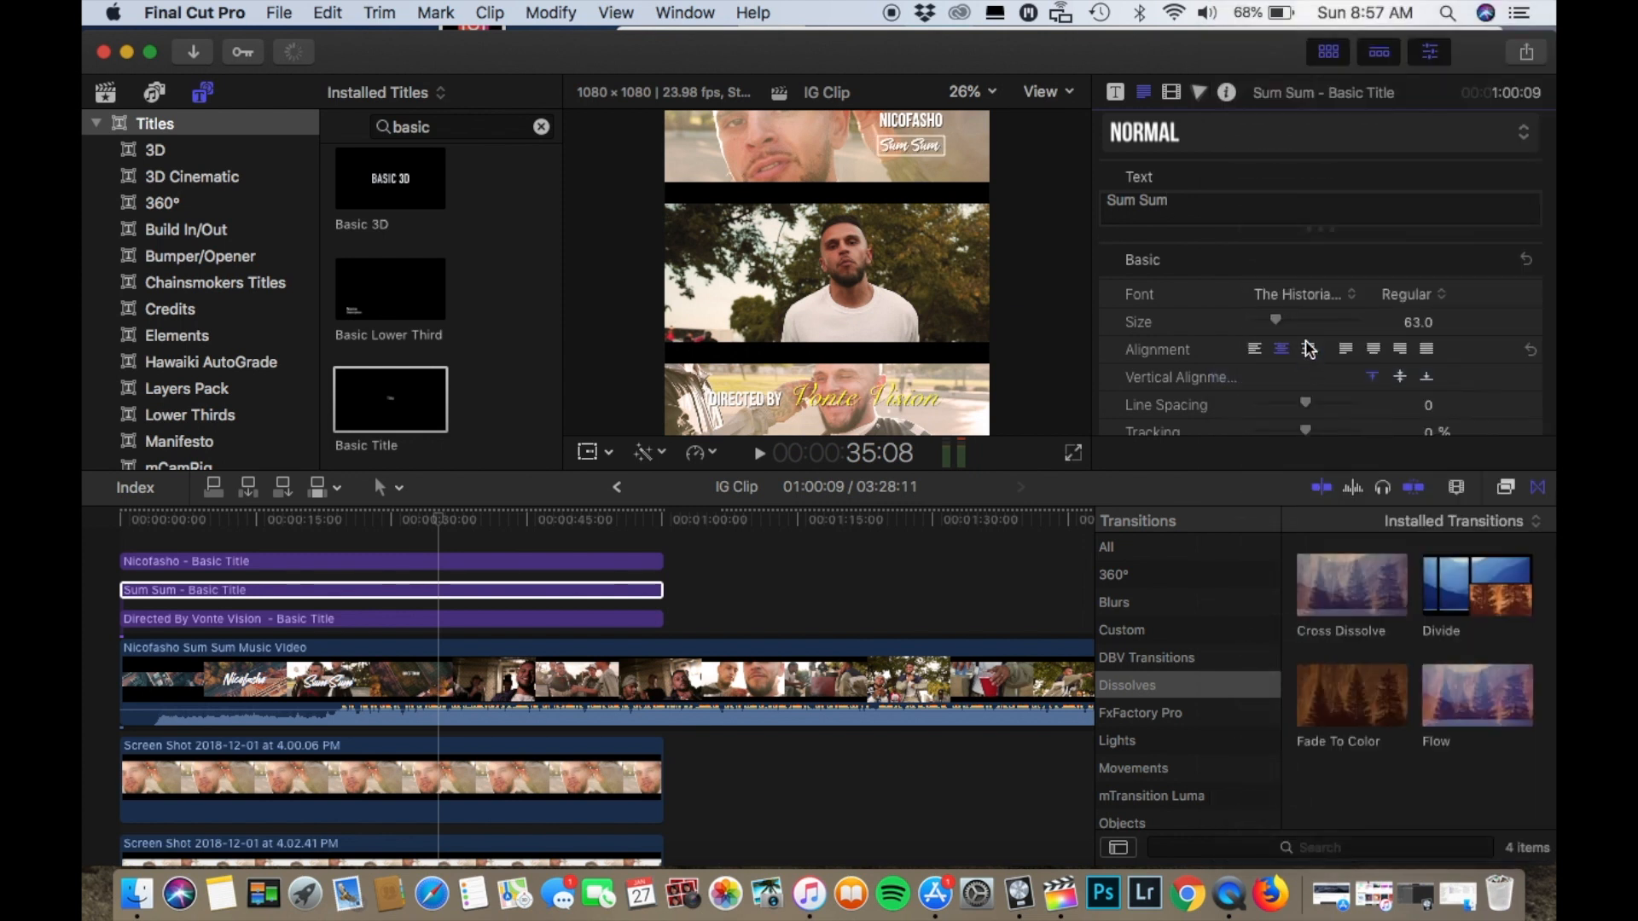
drag(1277, 321, 1294, 318)
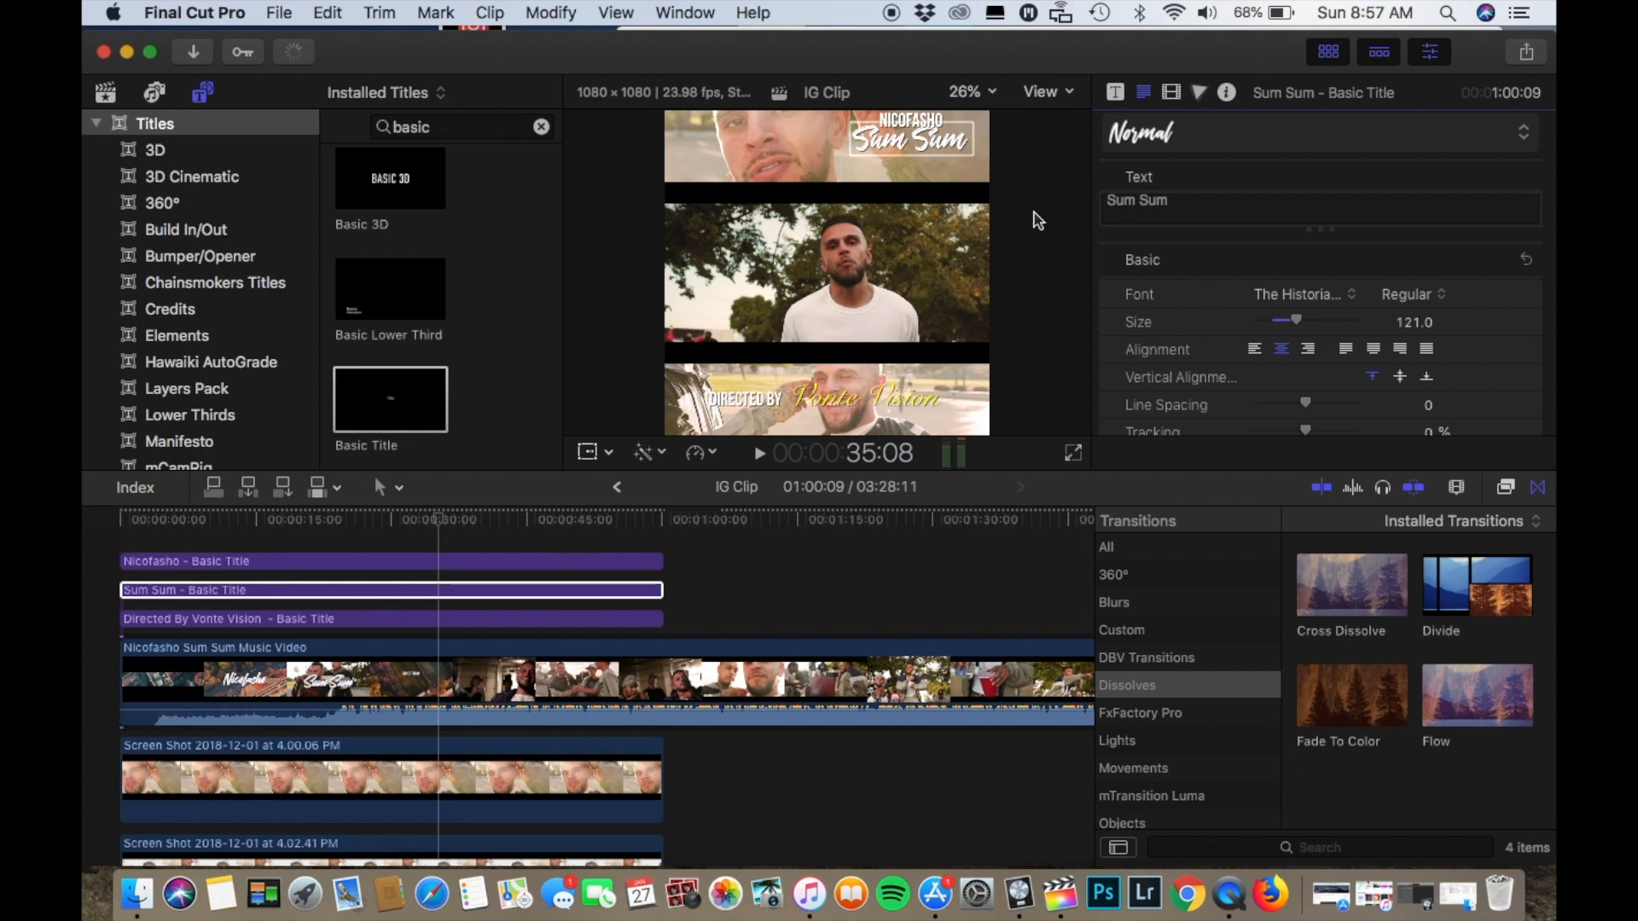
- Change the face color of the "Sum Sum" title to Magenta, trying Purple before returning to Magenta
double_click(907, 152)
scroll(1286, 314, down, 10)
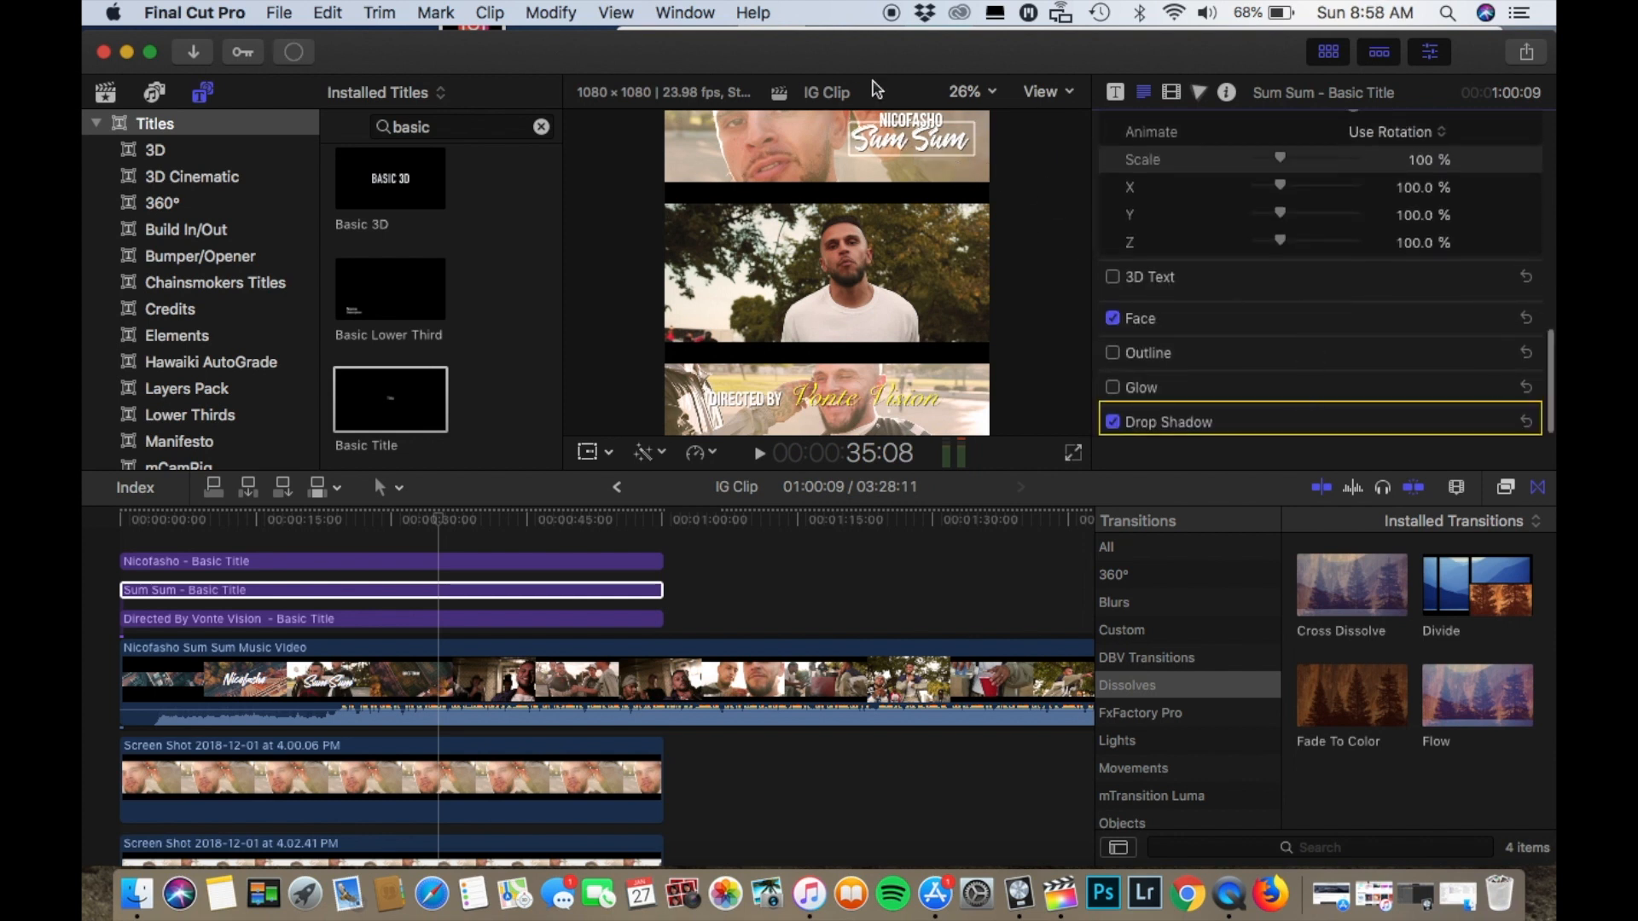
mouse_move(1493, 323)
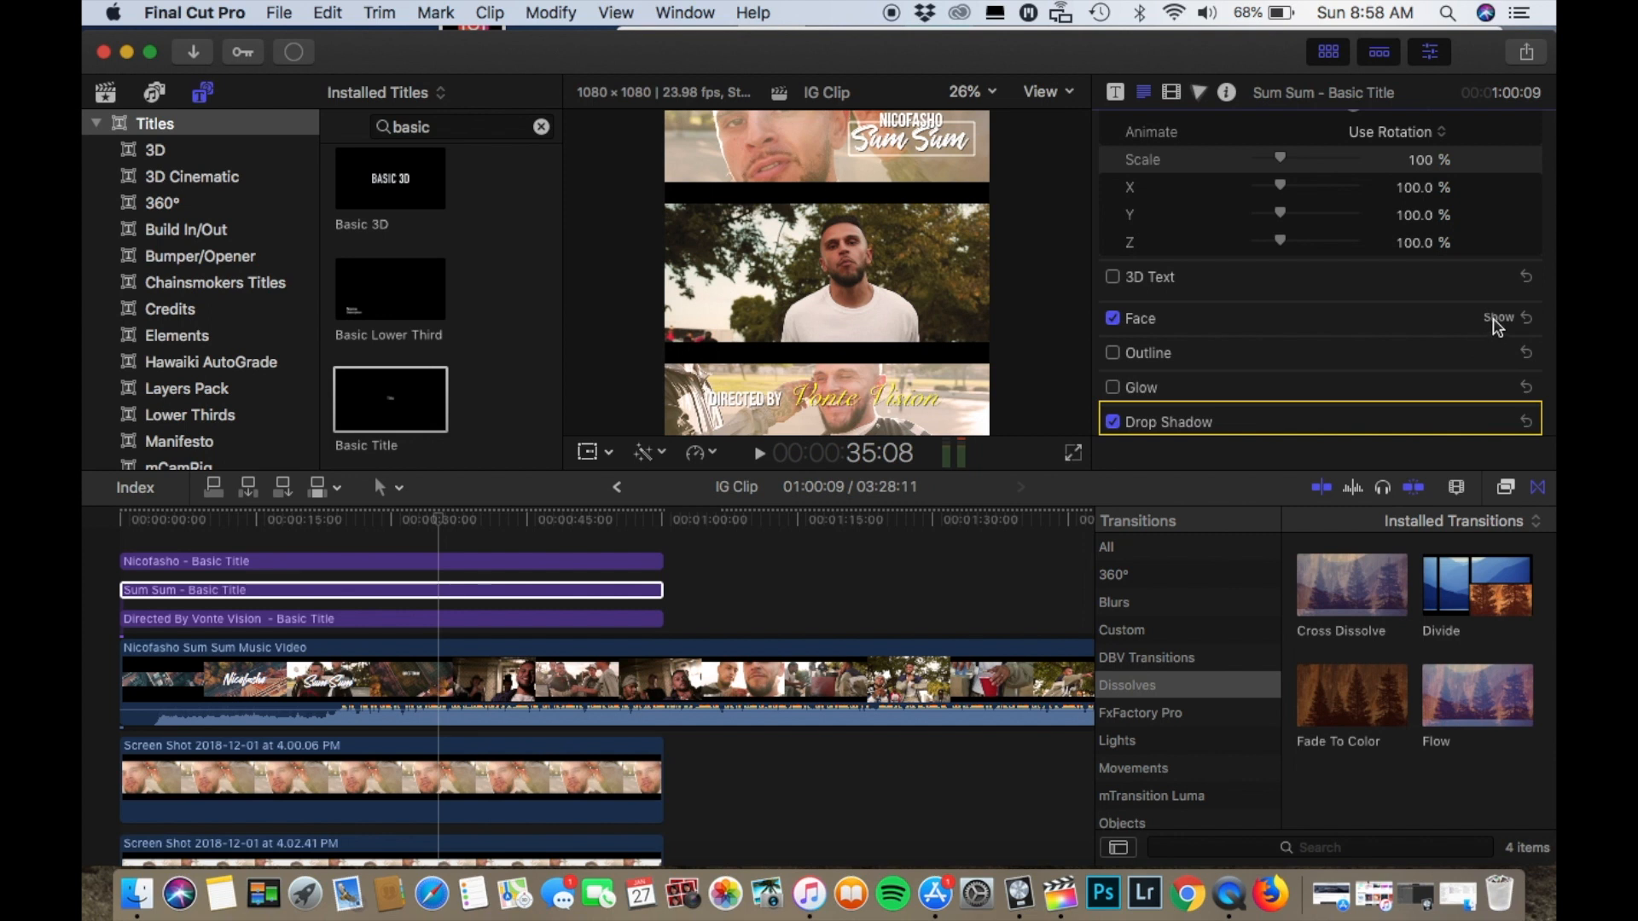
click(1497, 318)
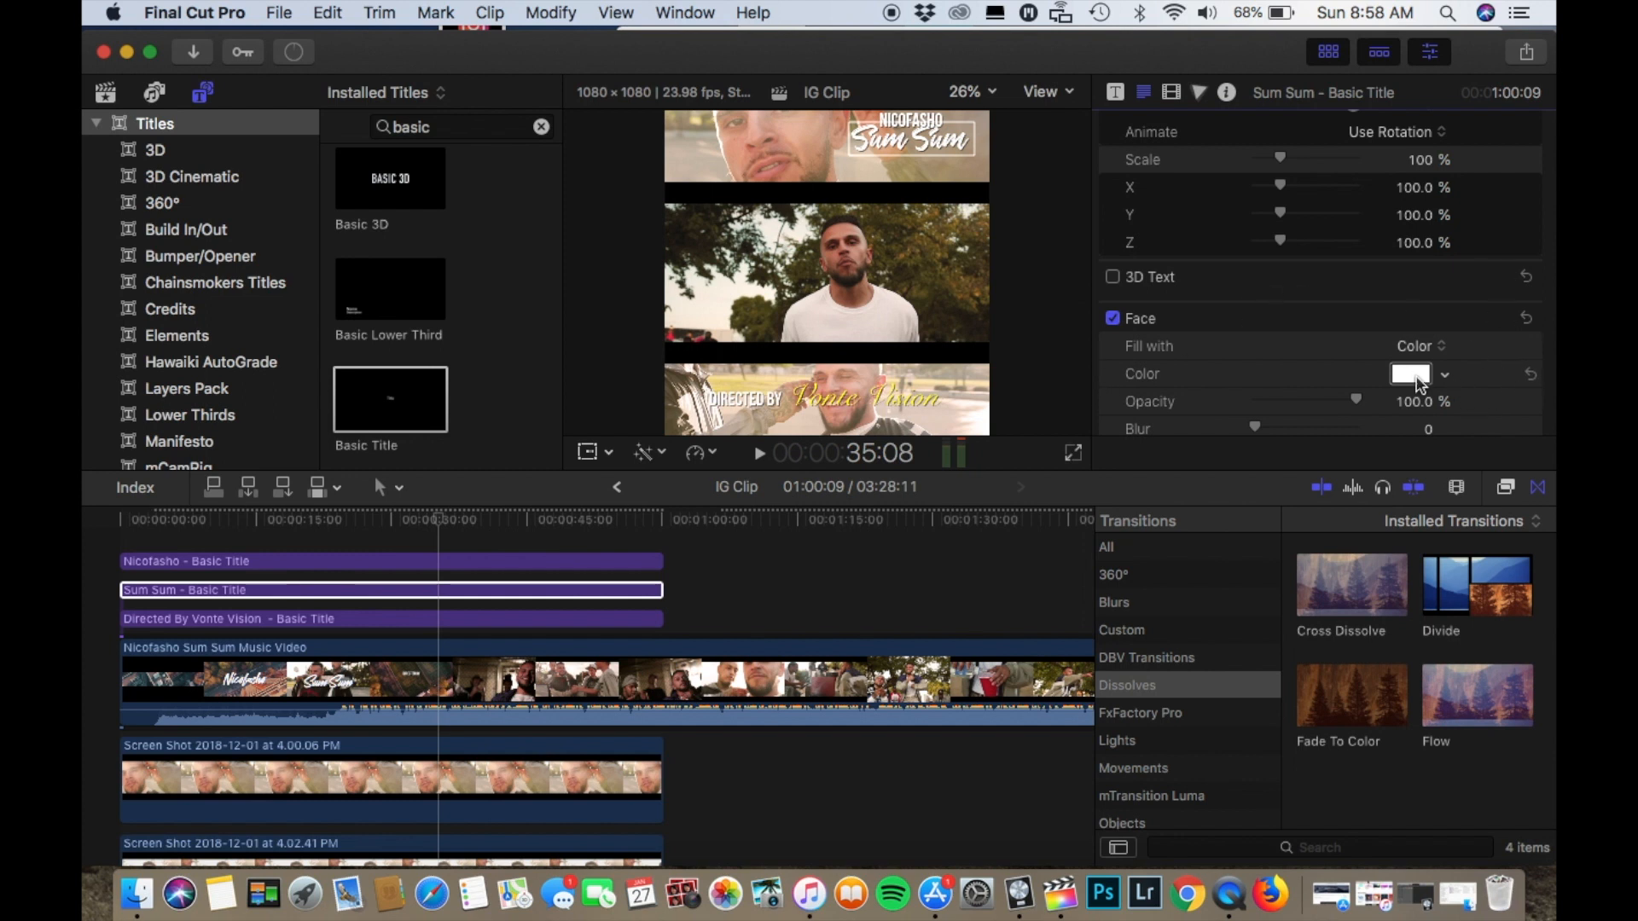
click(1412, 376)
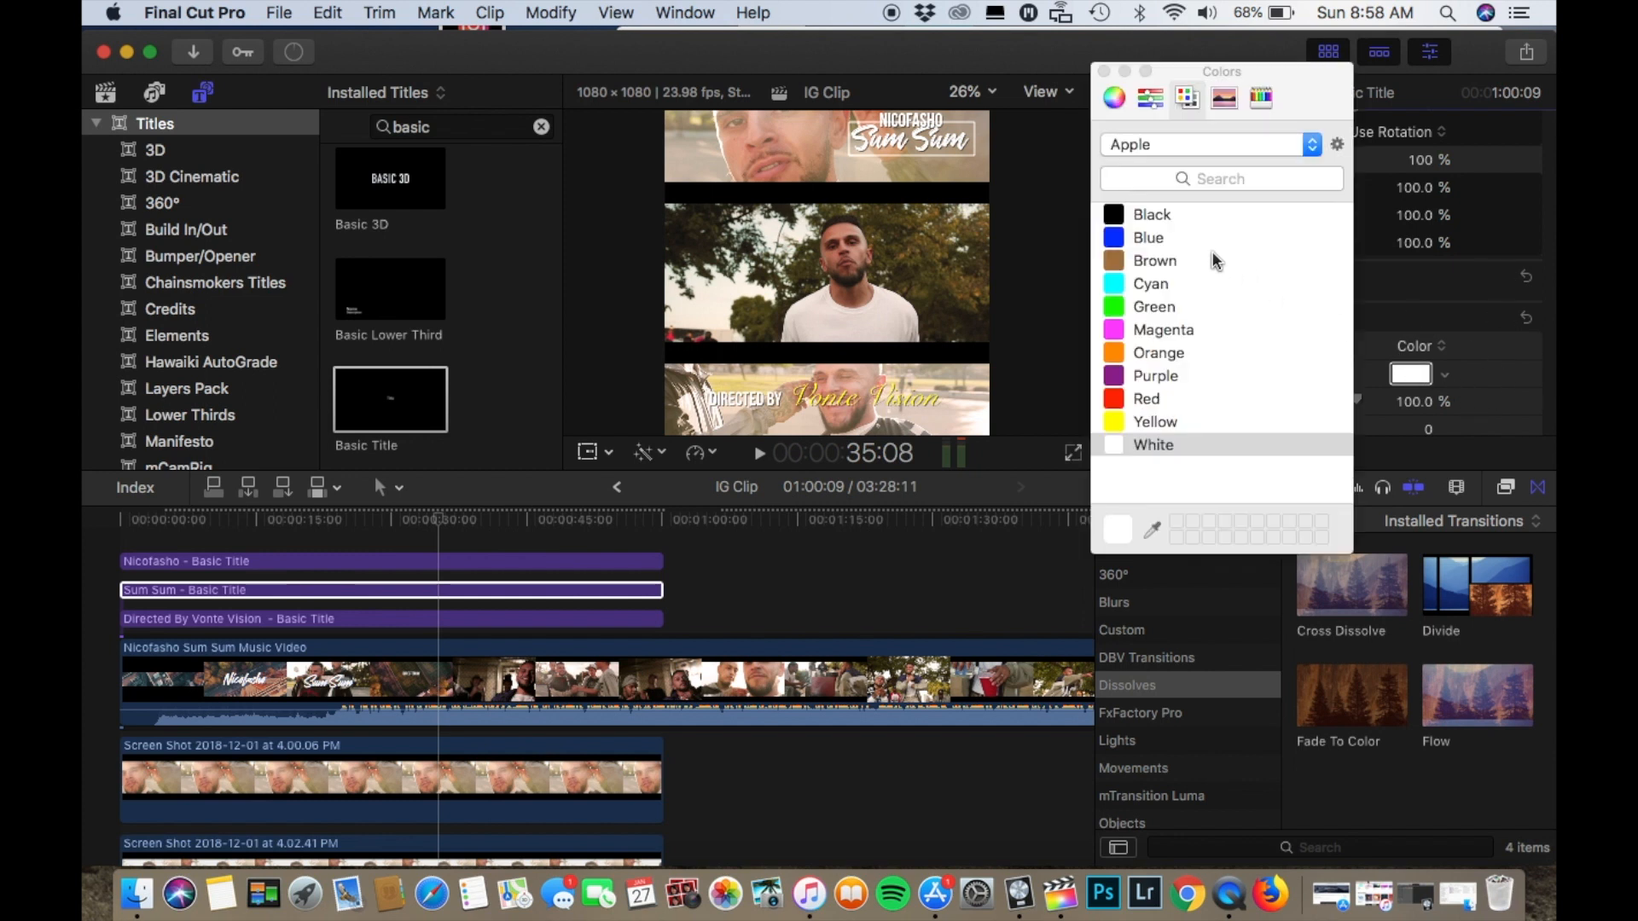
click(1114, 336)
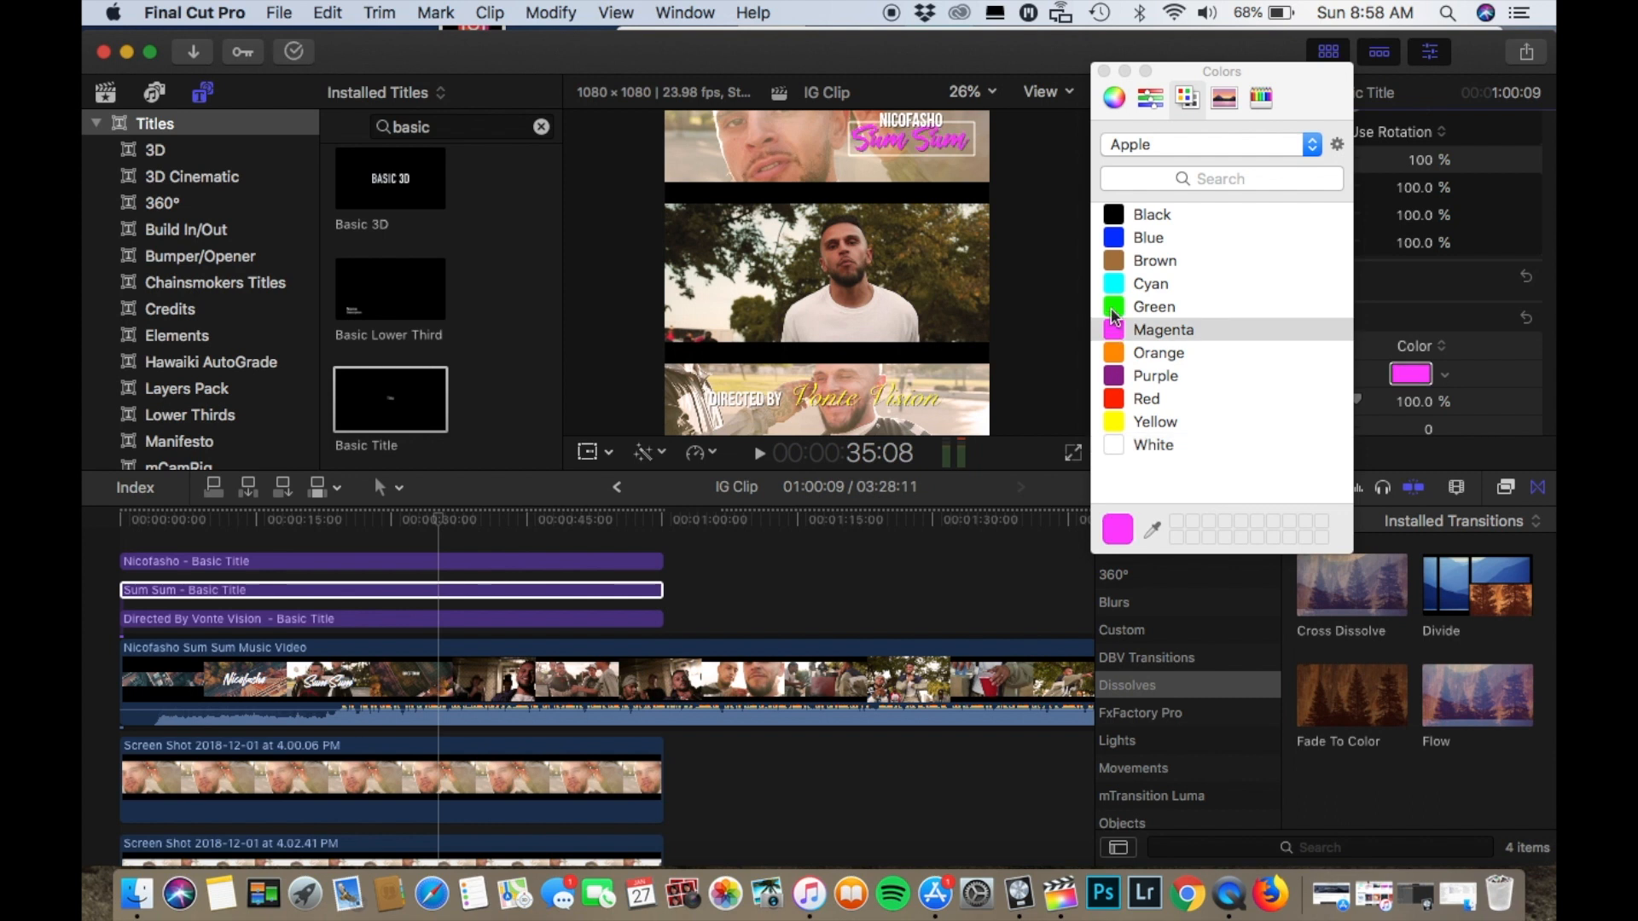
click(1124, 378)
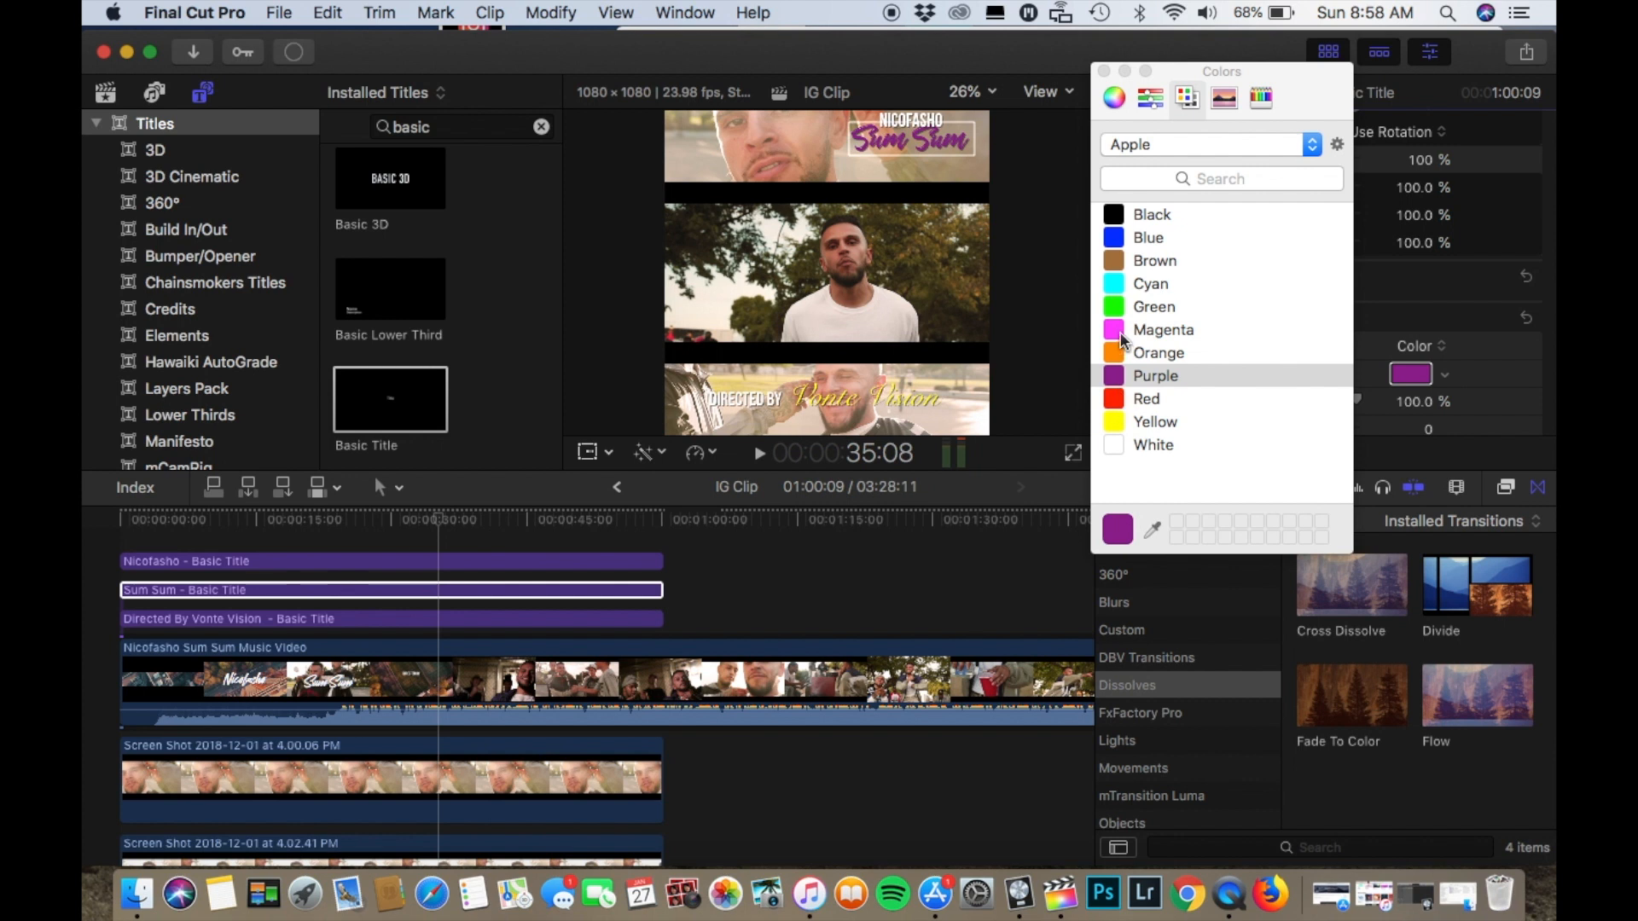
click(1121, 332)
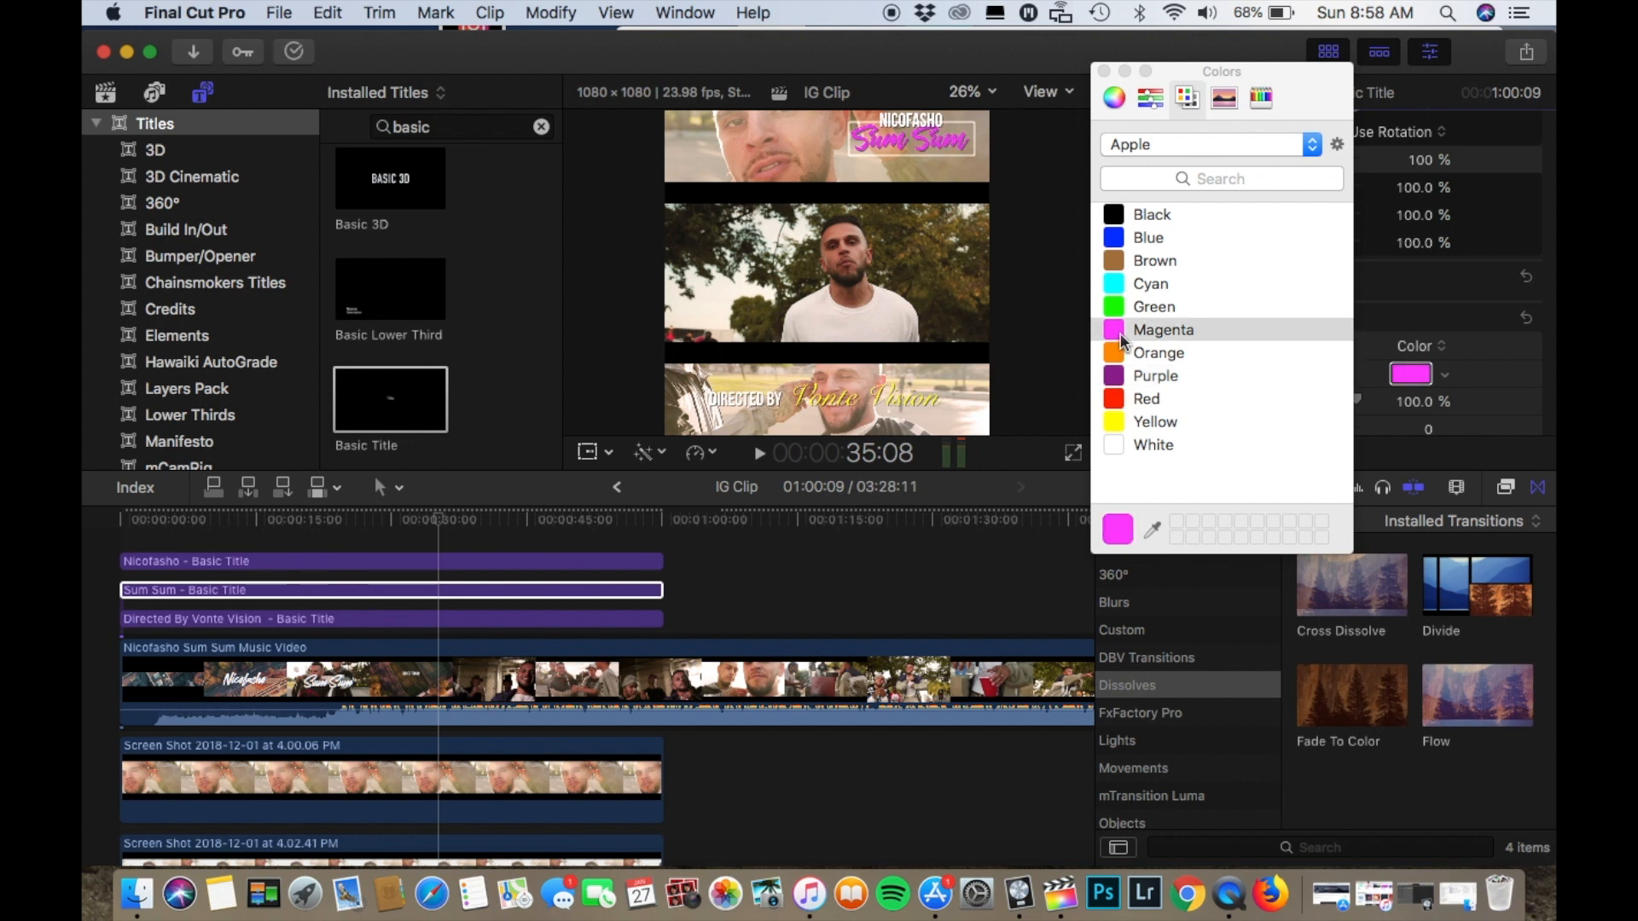
click(1105, 72)
- Increase the "Sum Sum" title's font size to 133
scroll(1252, 291, up, 5)
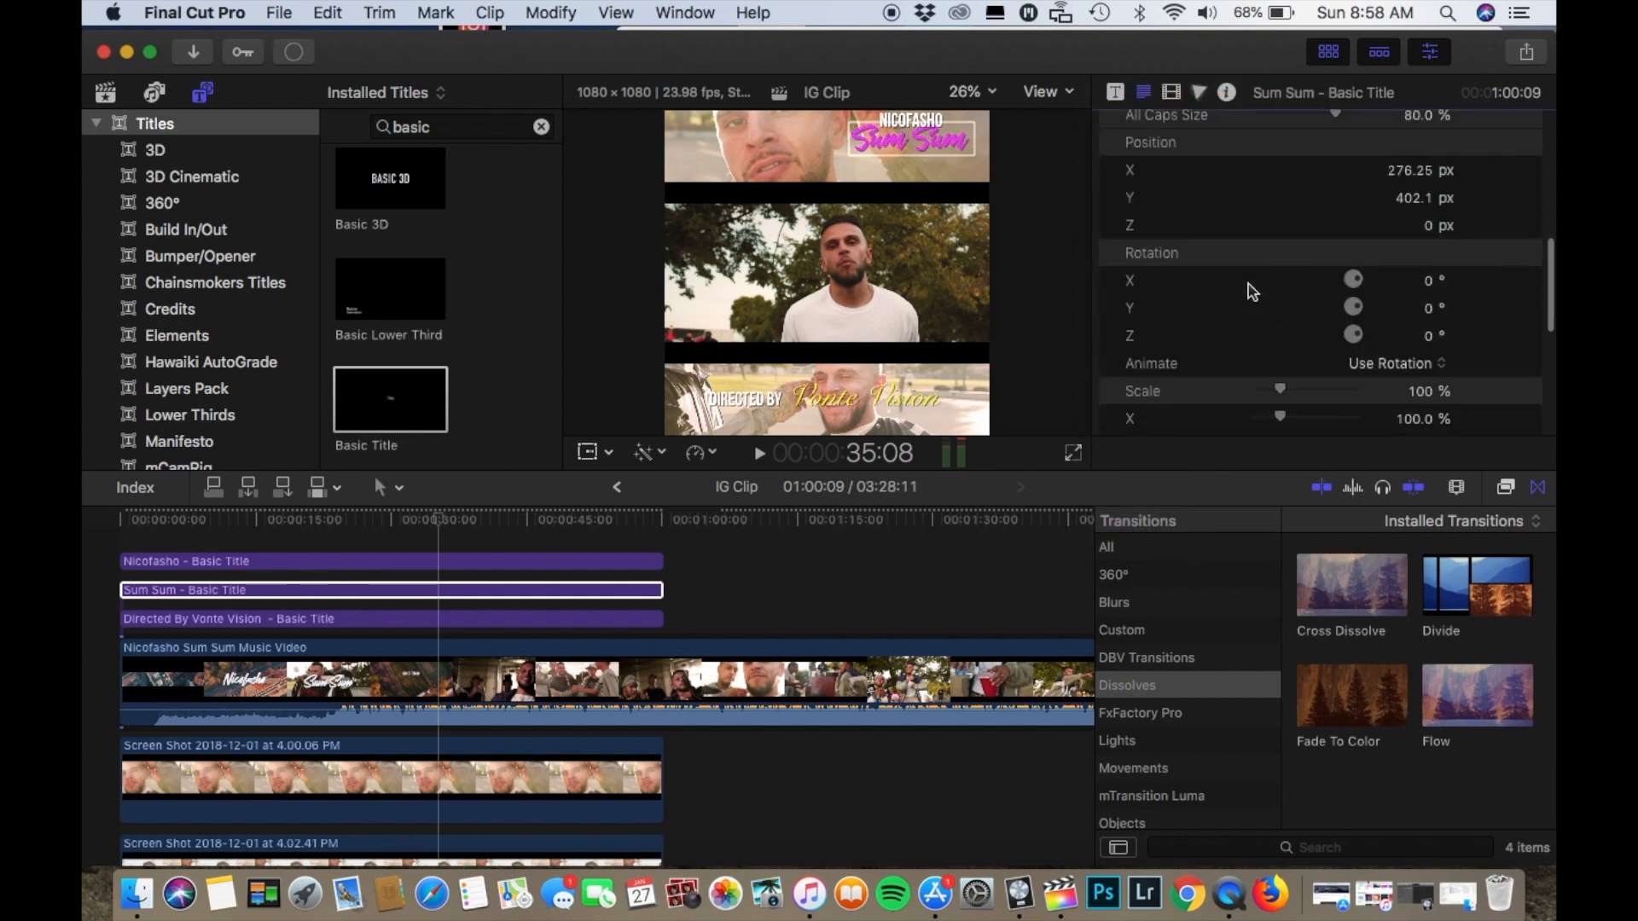
scroll(1251, 291, up, 8)
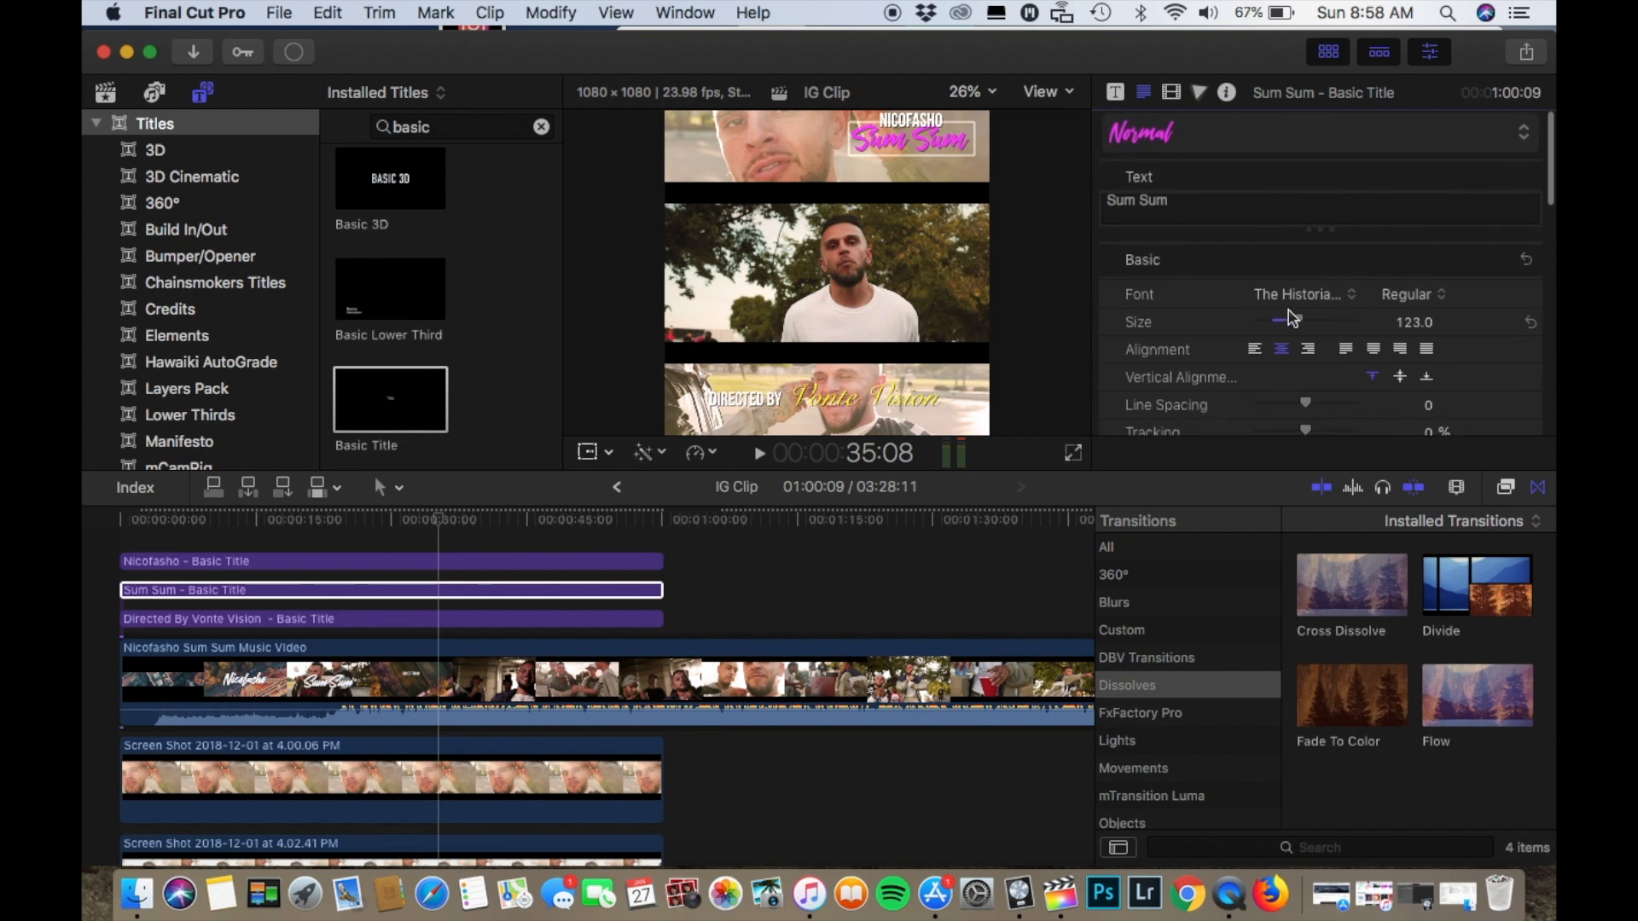
drag(1281, 319, 1302, 319)
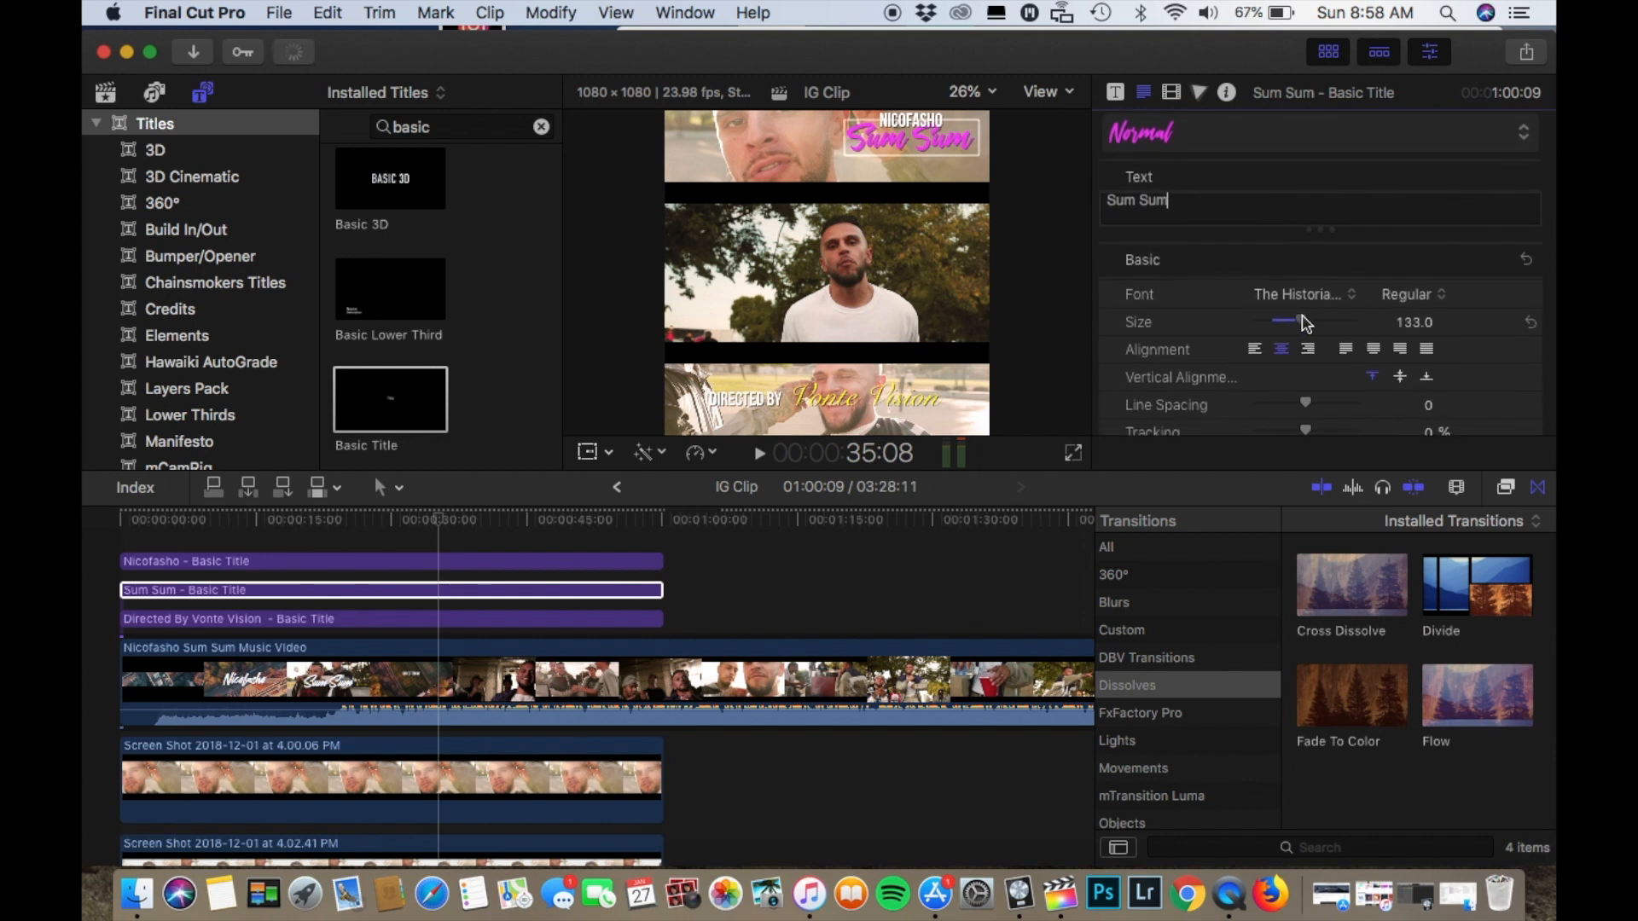
click(798, 198)
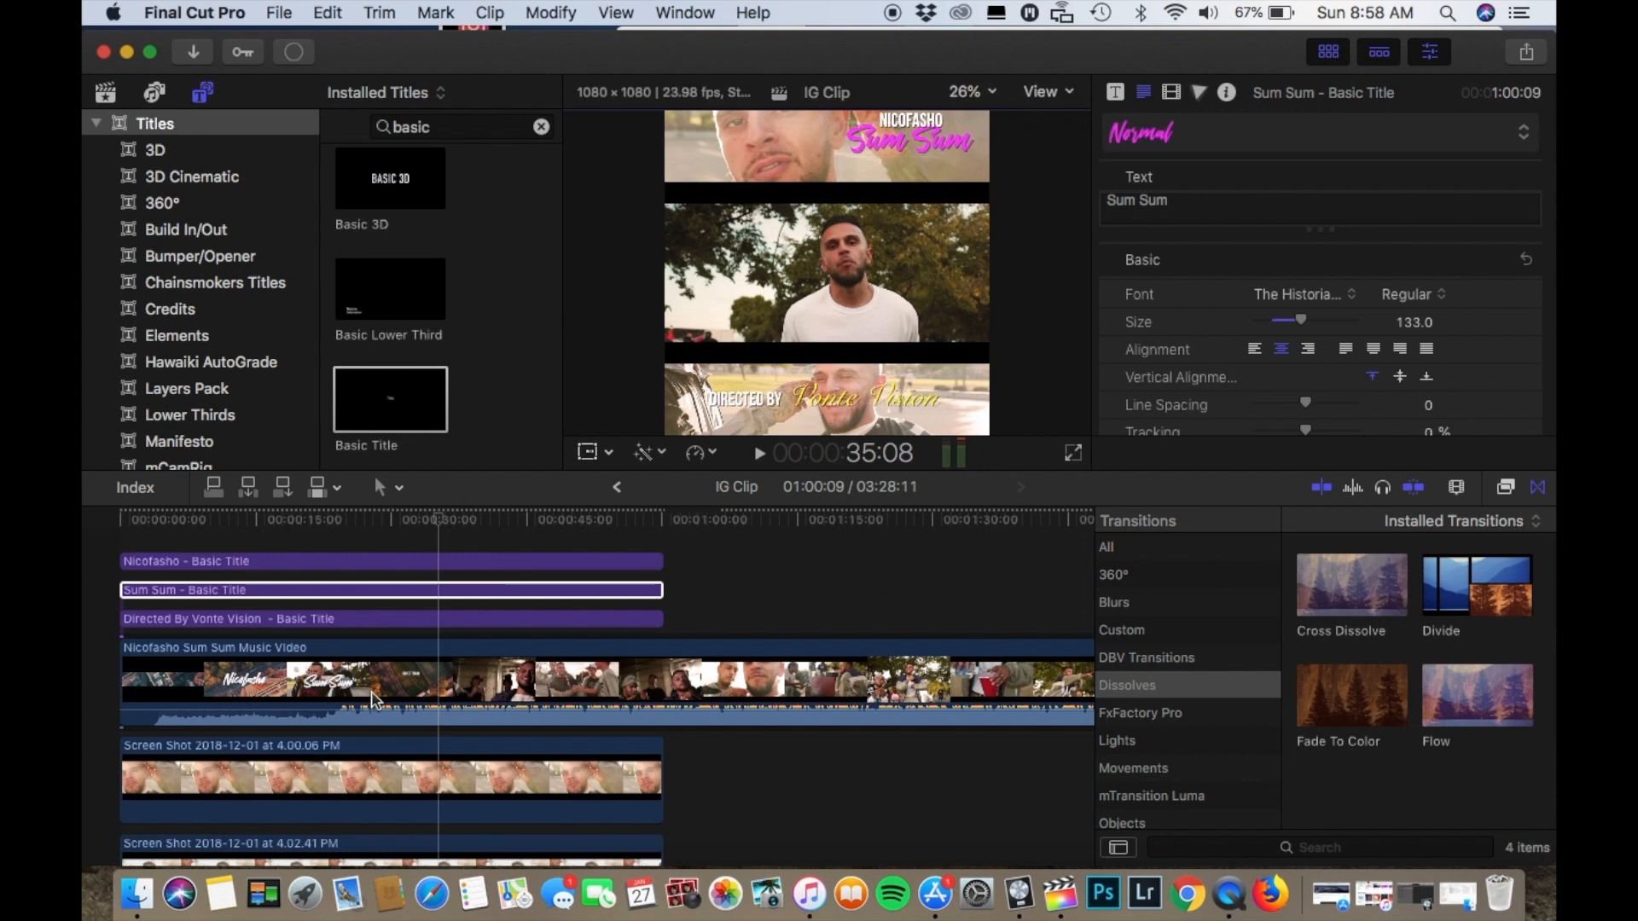
- Duplicate the "Nicofasho" title directly above itself in the timeline and place one copy beneath "Sum Sum" in the frame
click(366, 563)
drag(366, 565, 368, 536)
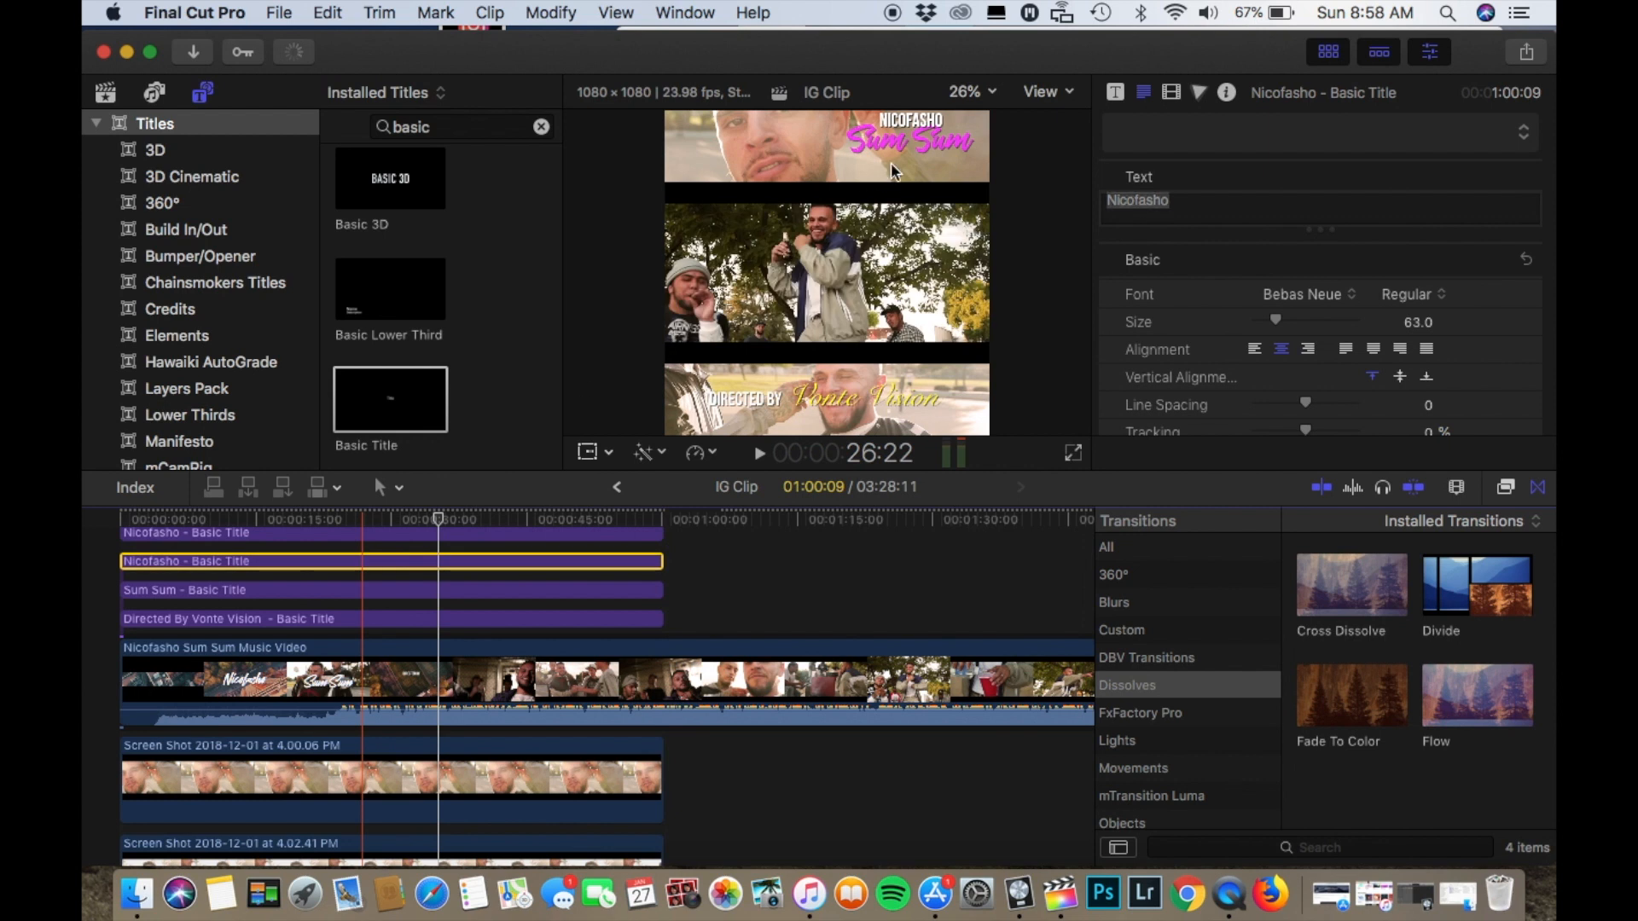
drag(911, 121, 910, 166)
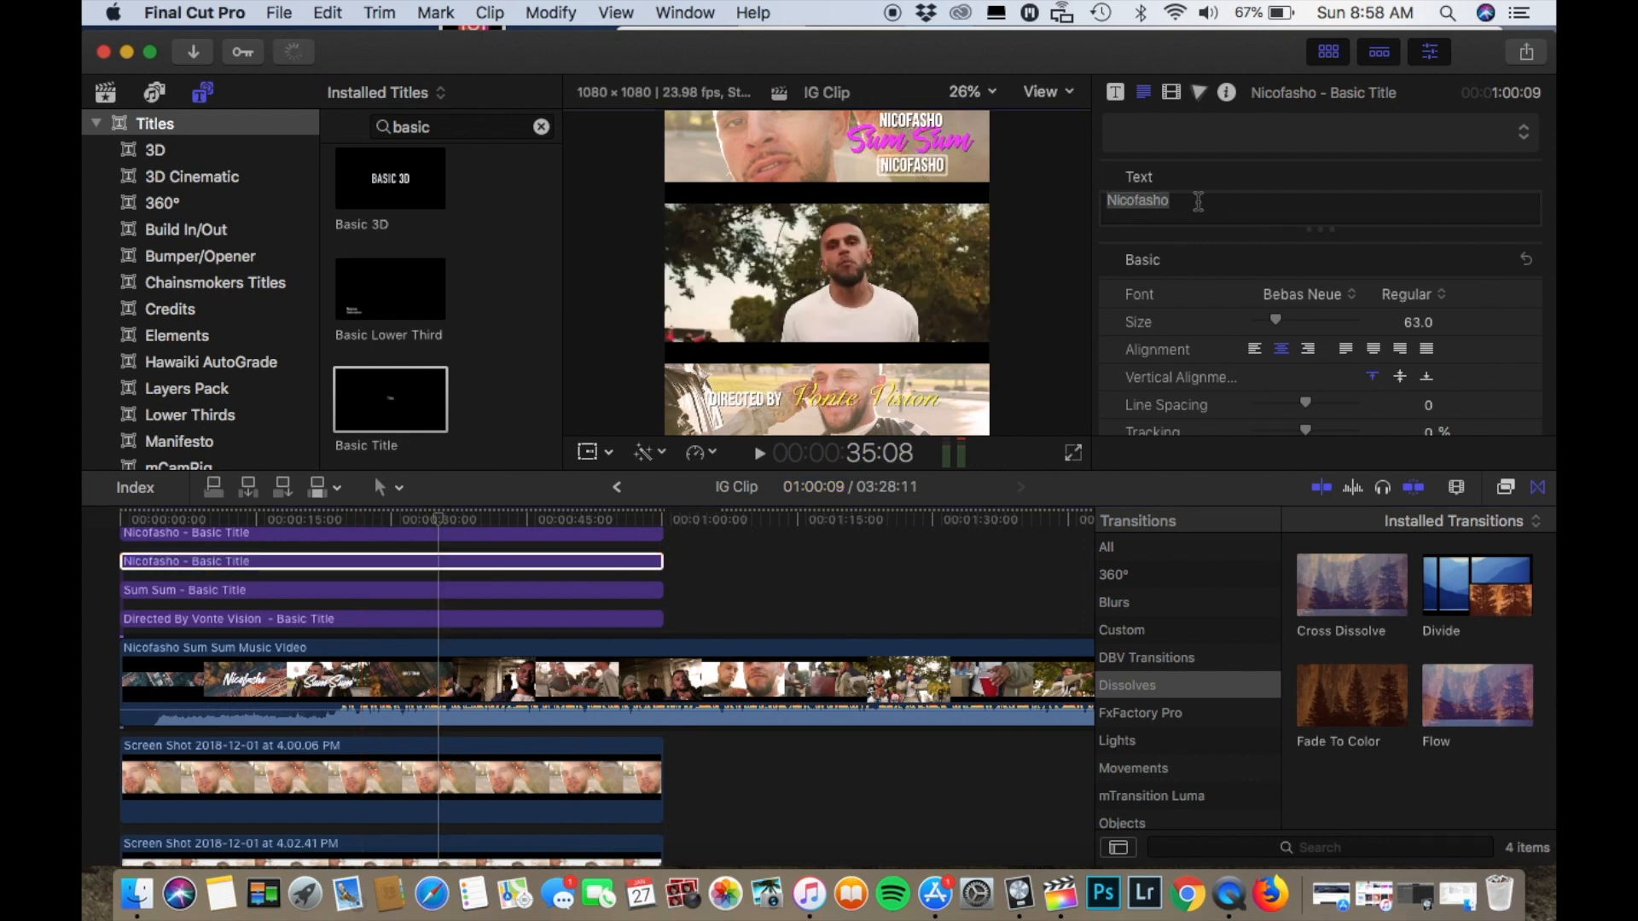
- Replace the lower "Nicofasho" copy's text with "Official Music Video" and nudge it slightly down beneath "Sum Sum"
key(shift+o)
click(1199, 212)
text(O)
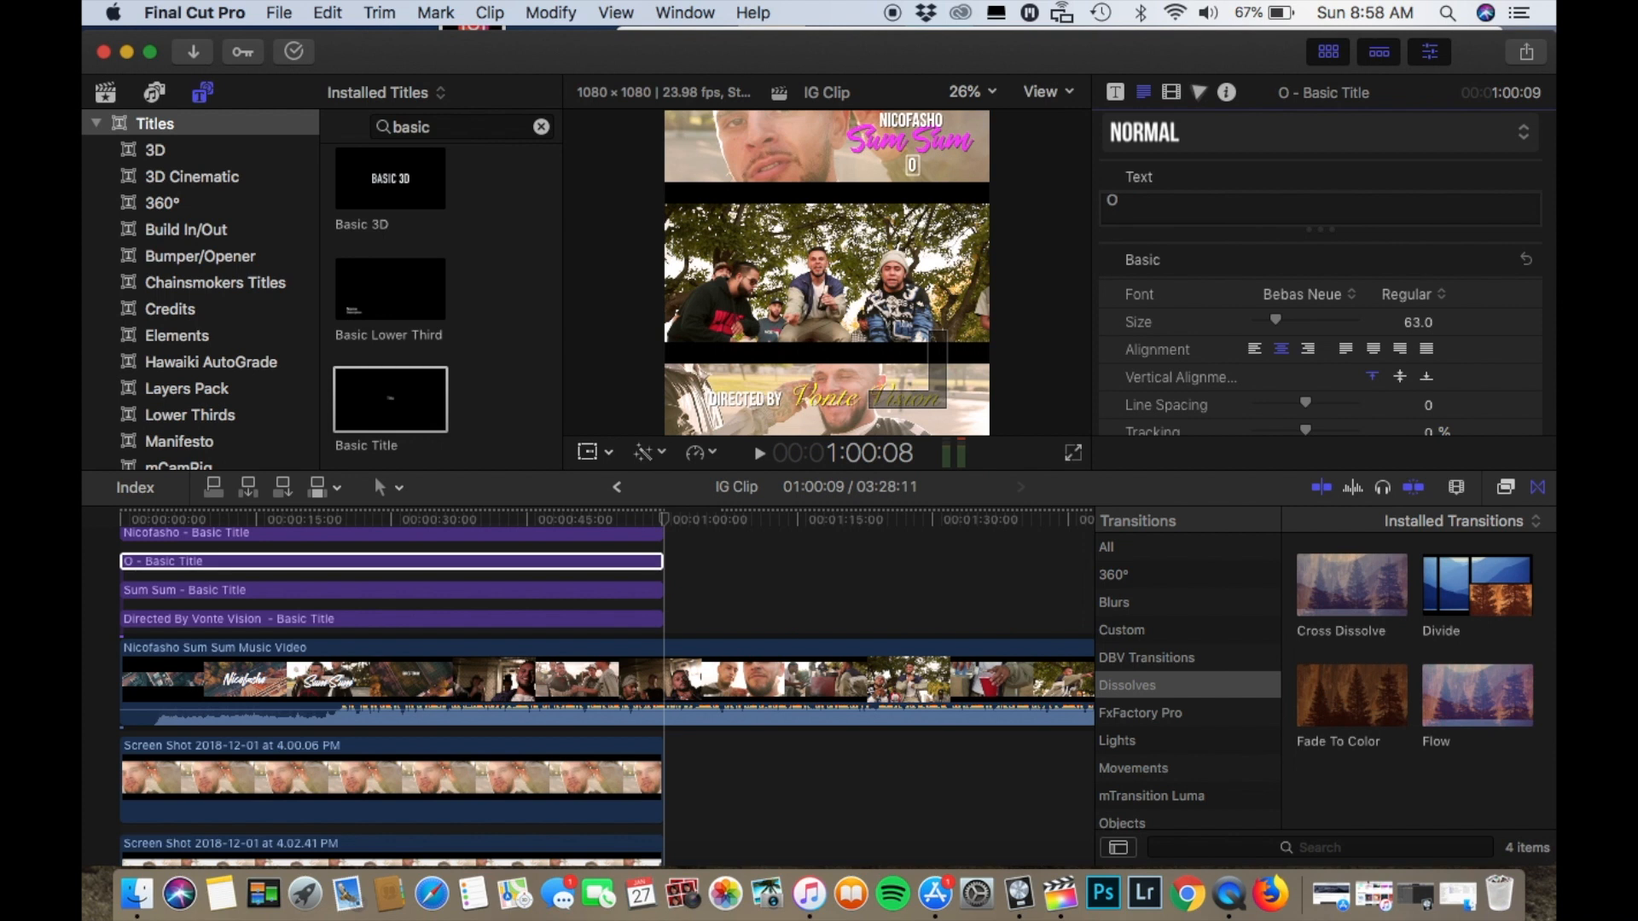
text(fficial Im)
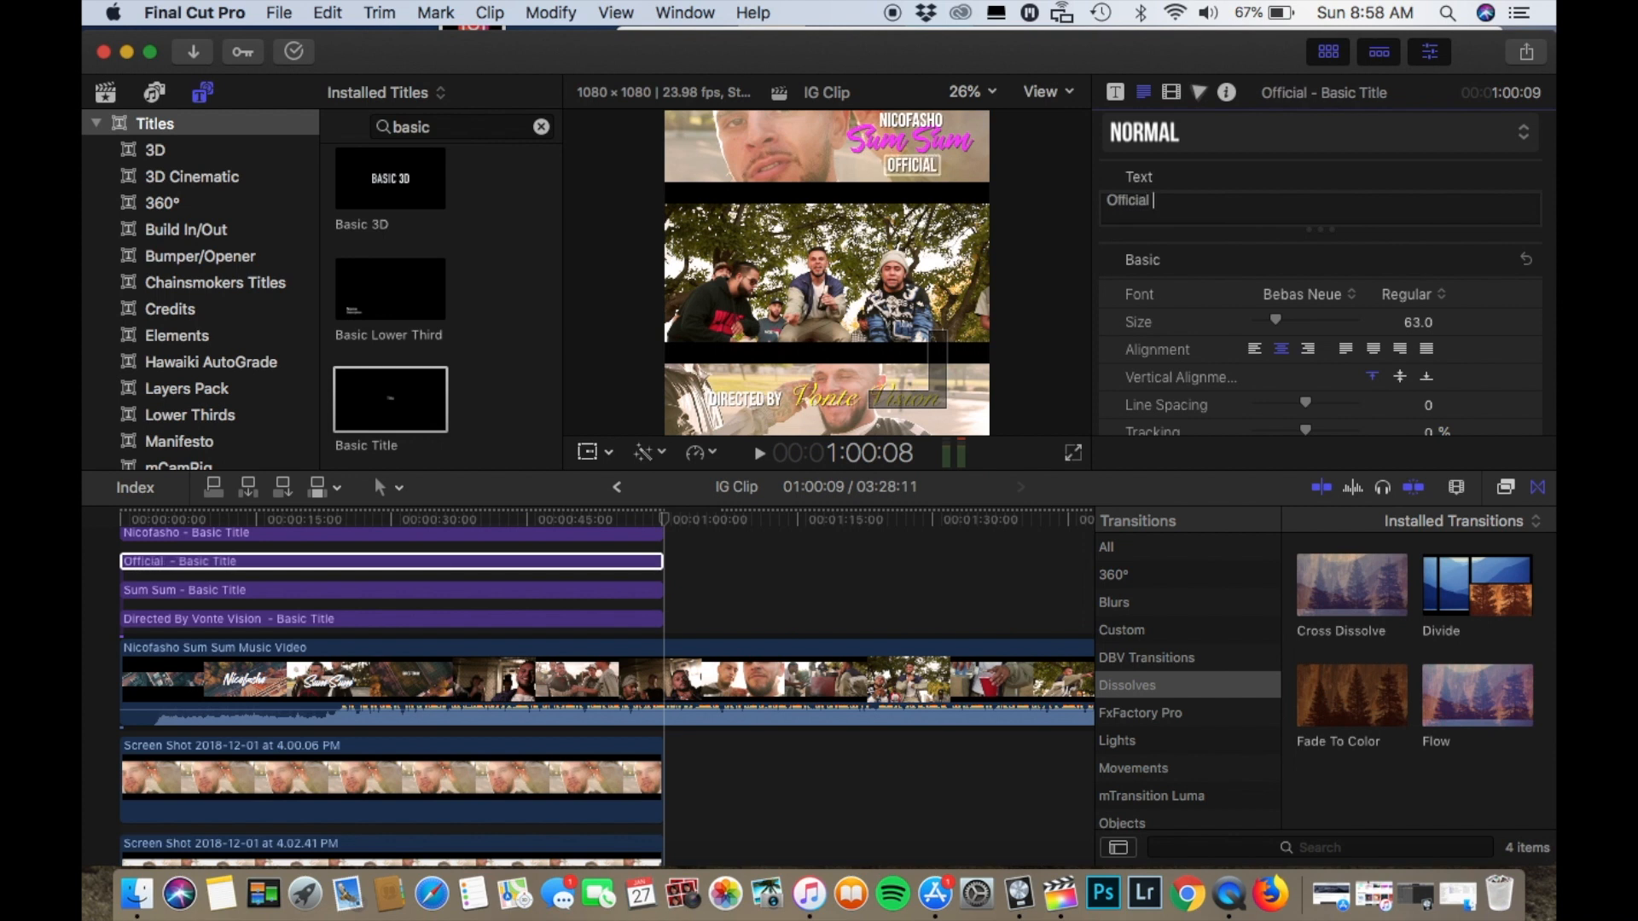
key(BackSpace)
key(BackSpace)
text(M)
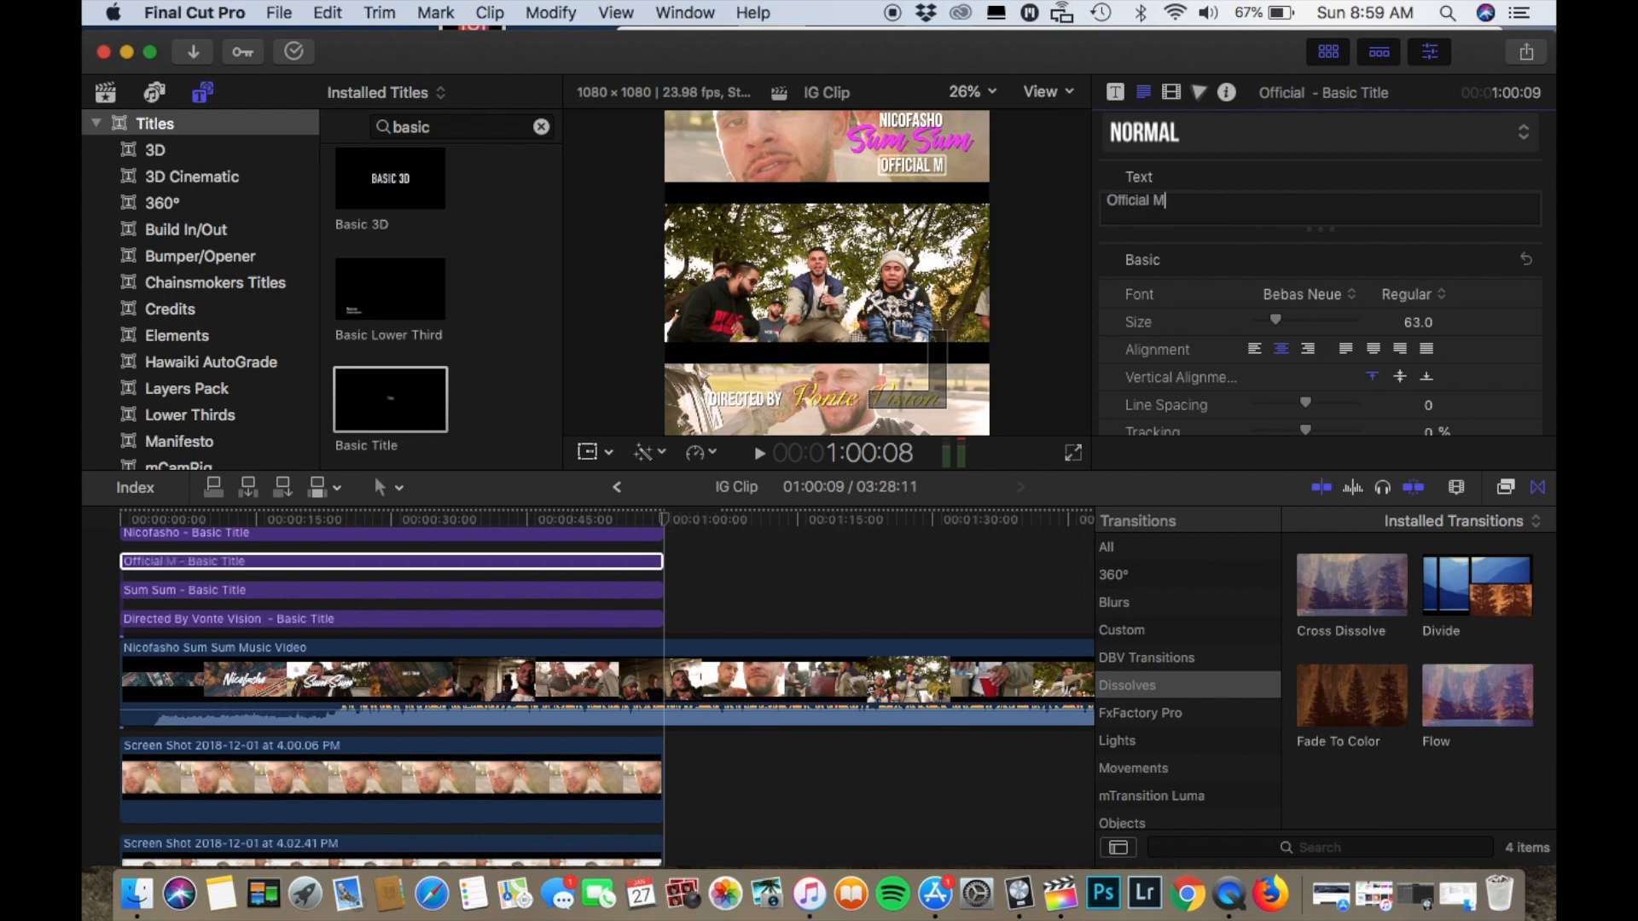
text(usic Video)
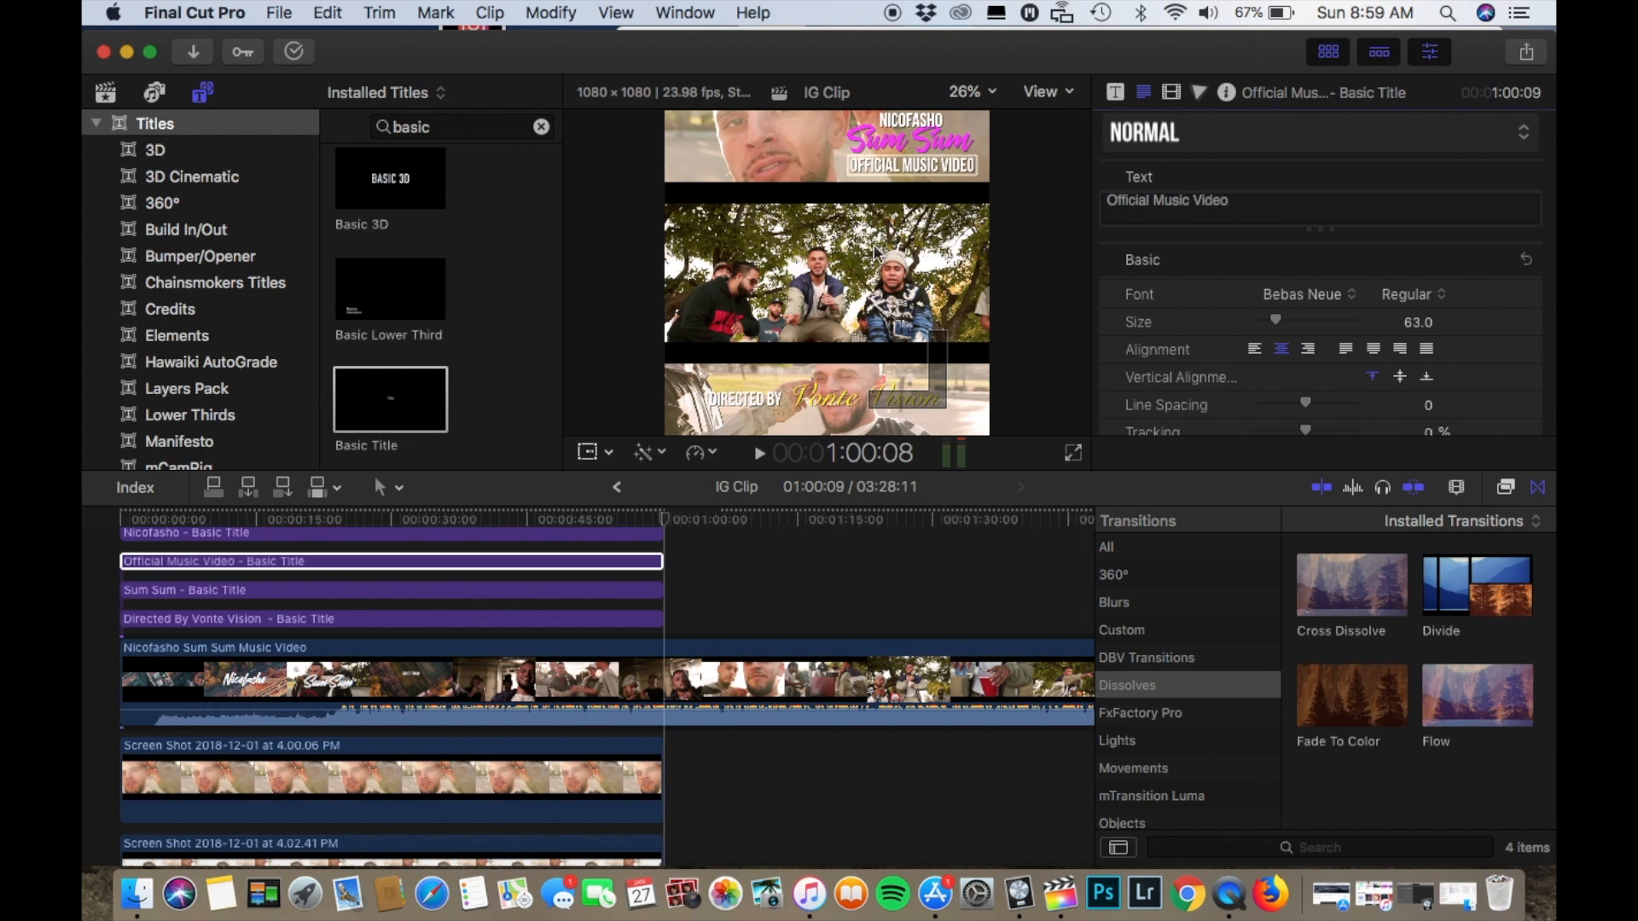
drag(915, 168, 915, 170)
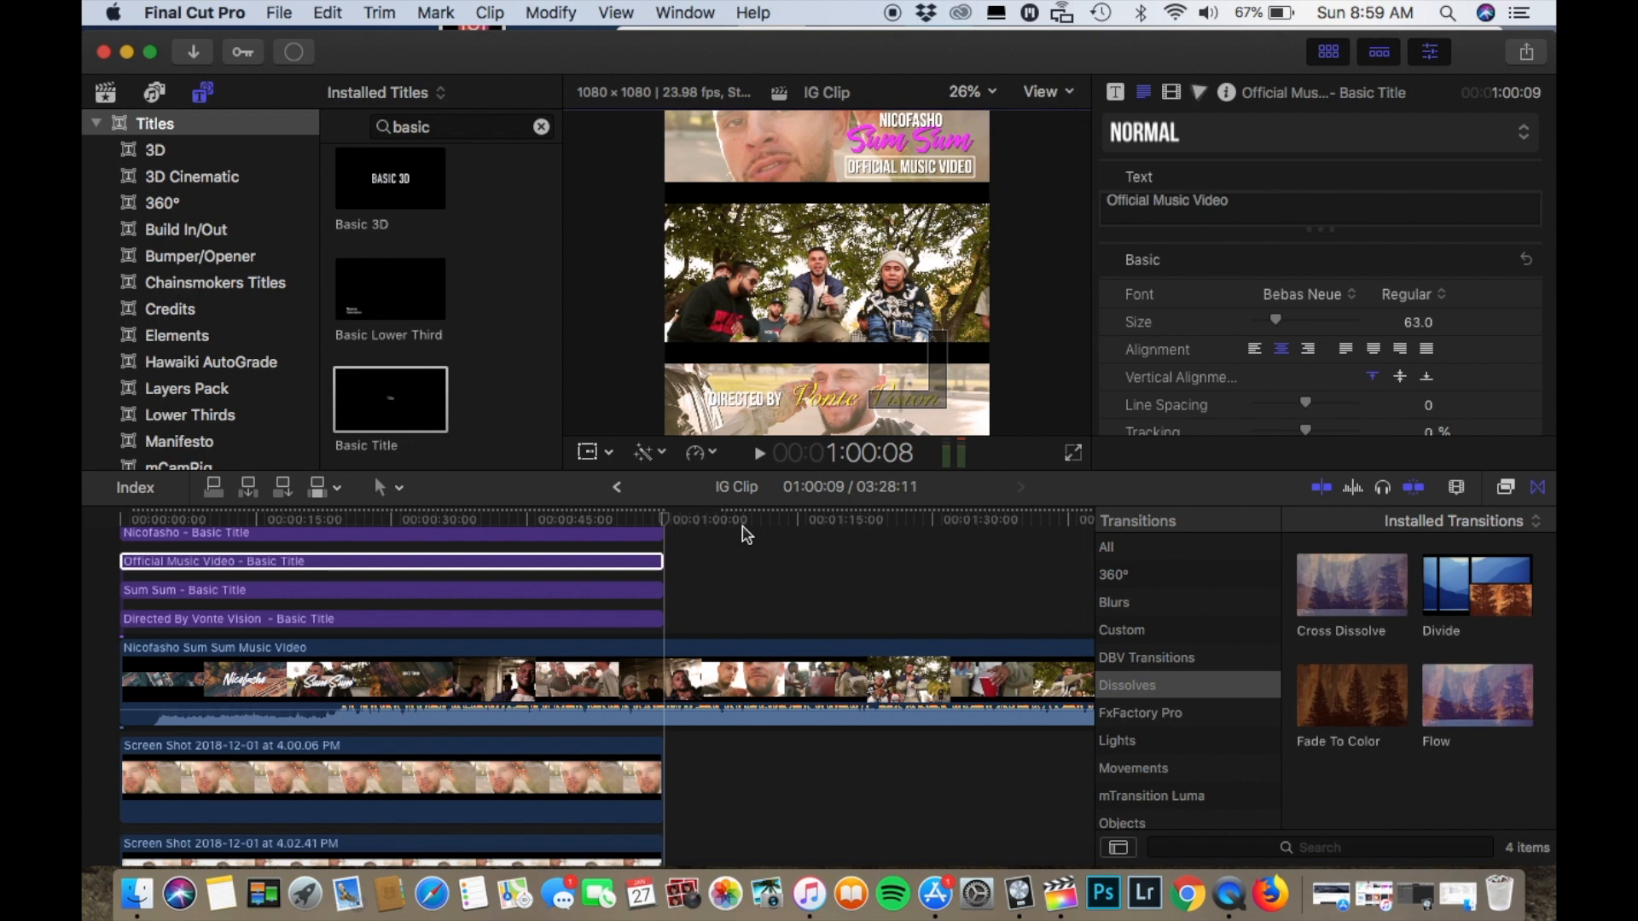
- Preview the finished layout in full screen from the start of the timeline, checking all the titles around the video
click(378, 590)
click(232, 537)
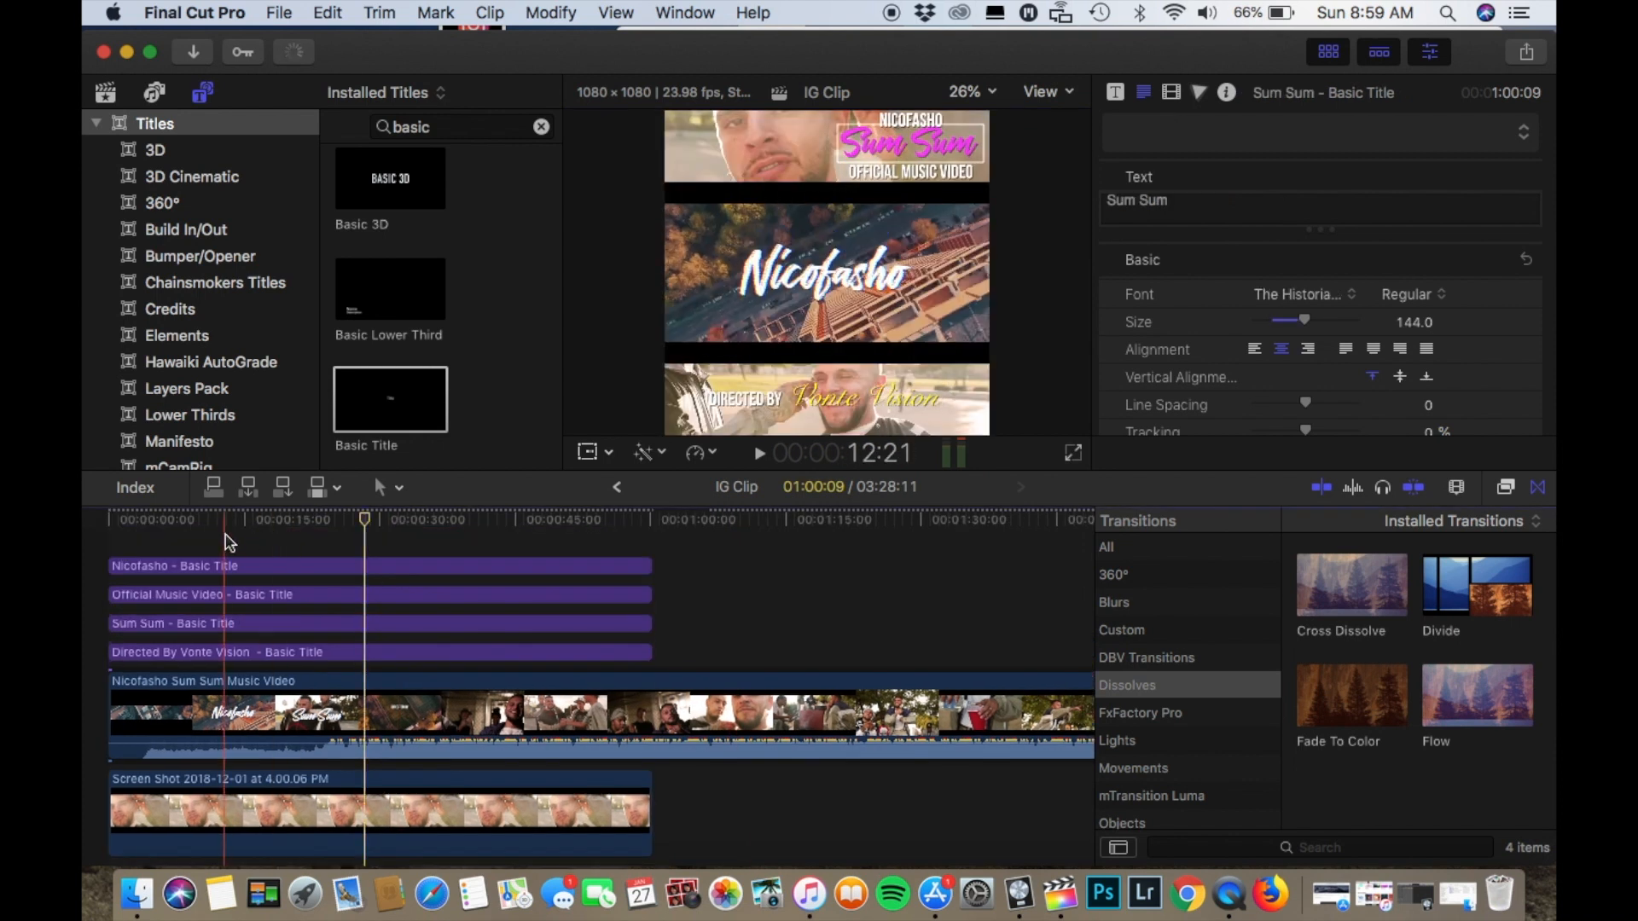
click(104, 536)
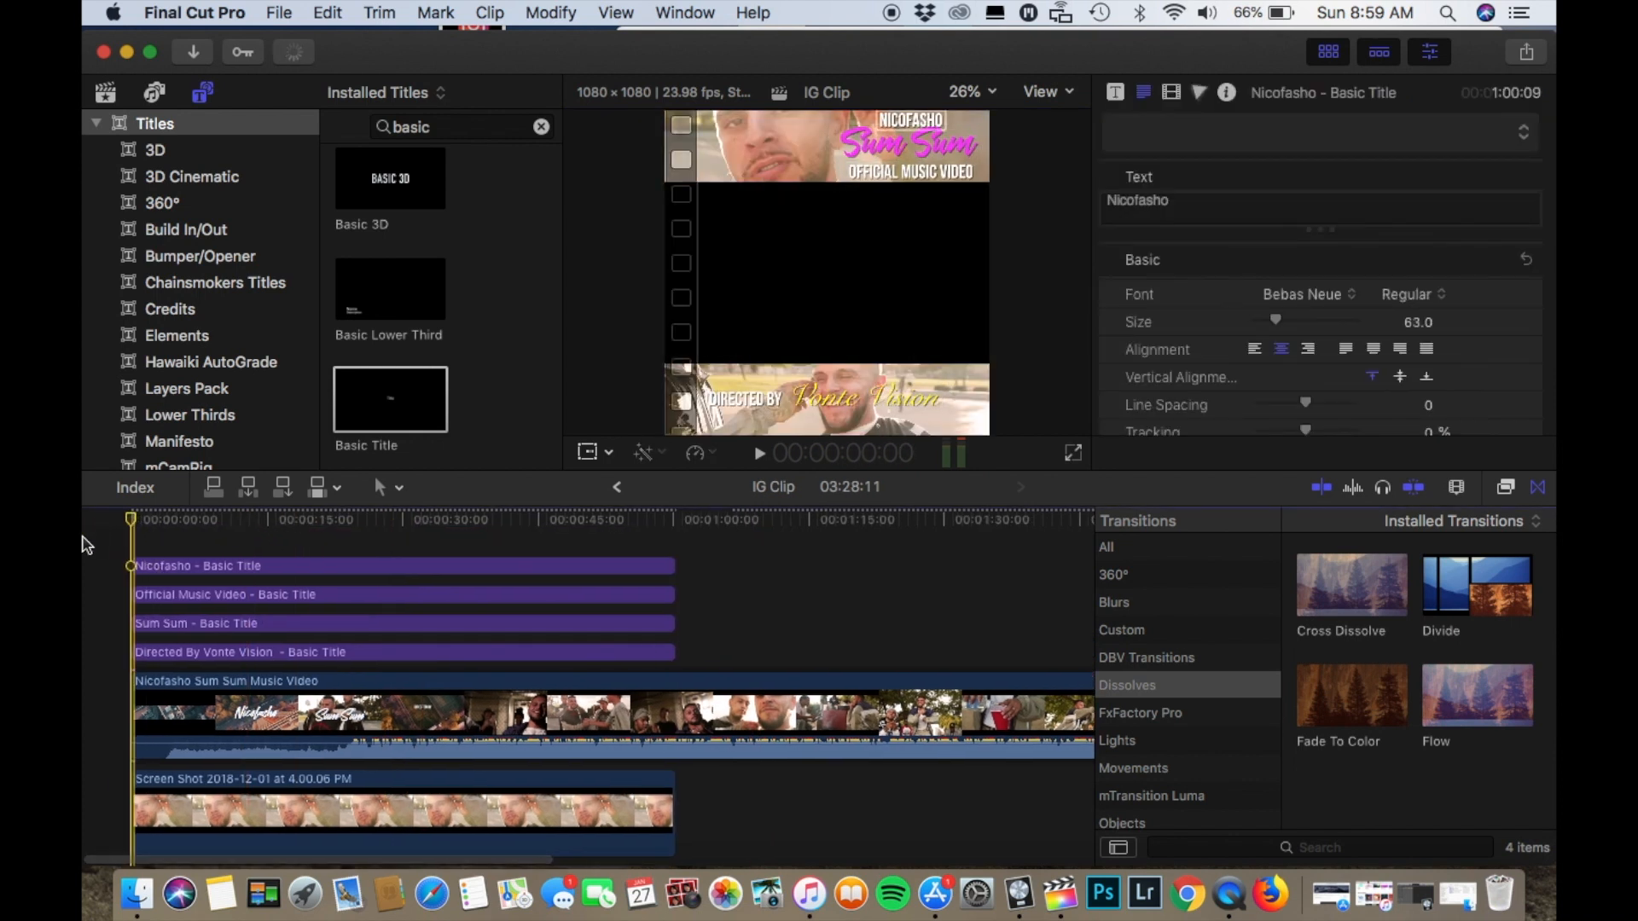
click(1073, 453)
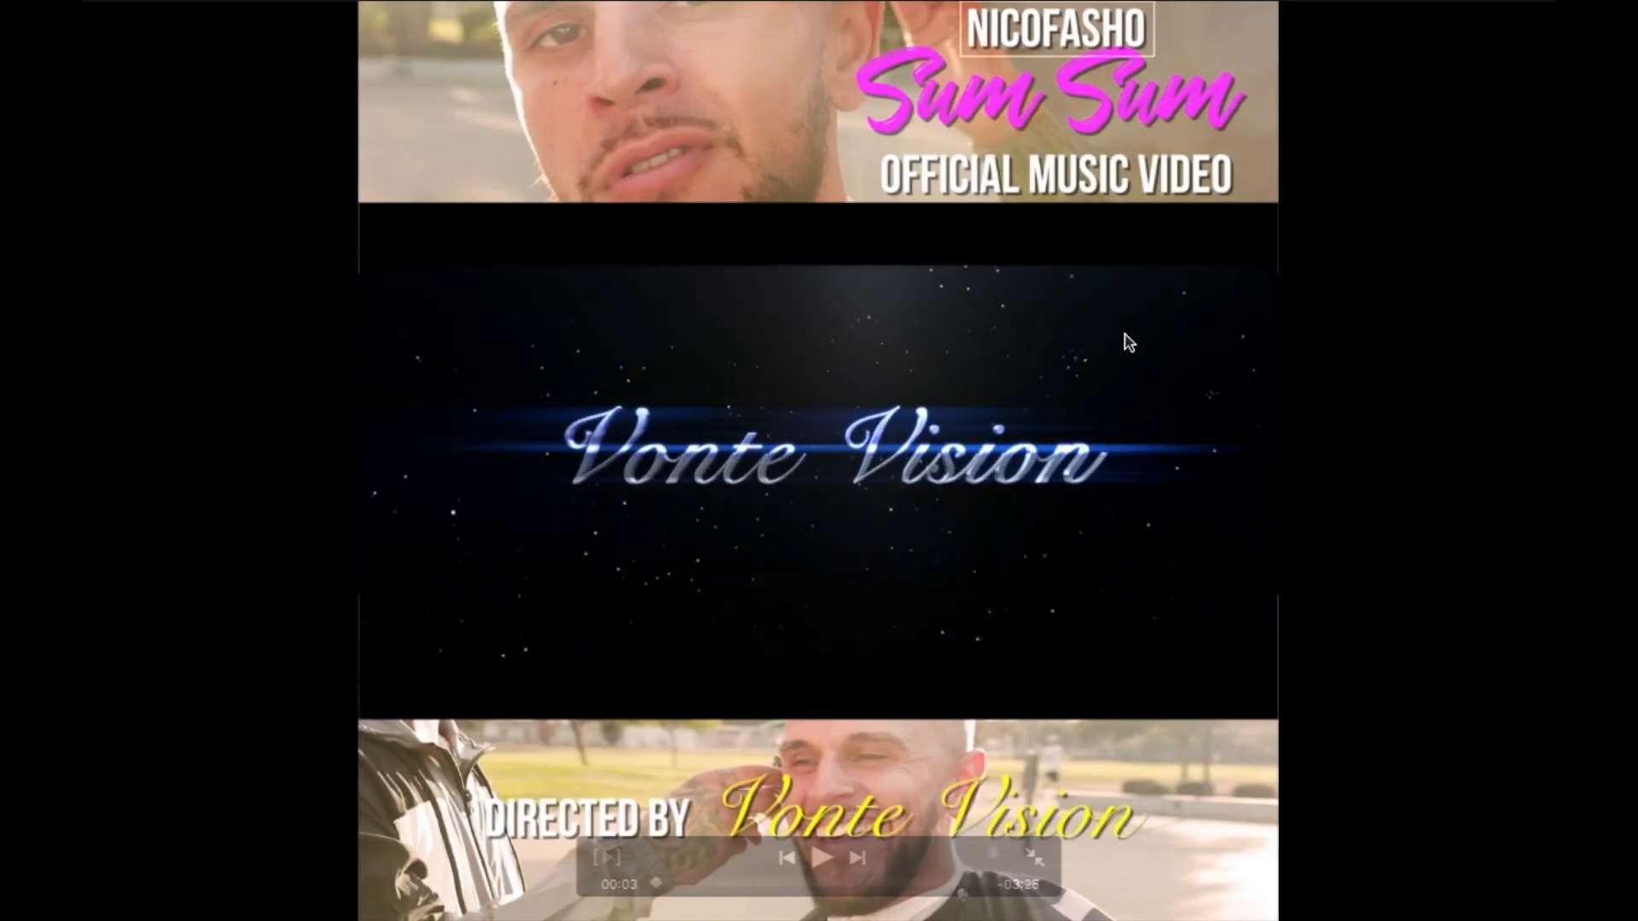
key(Escape)
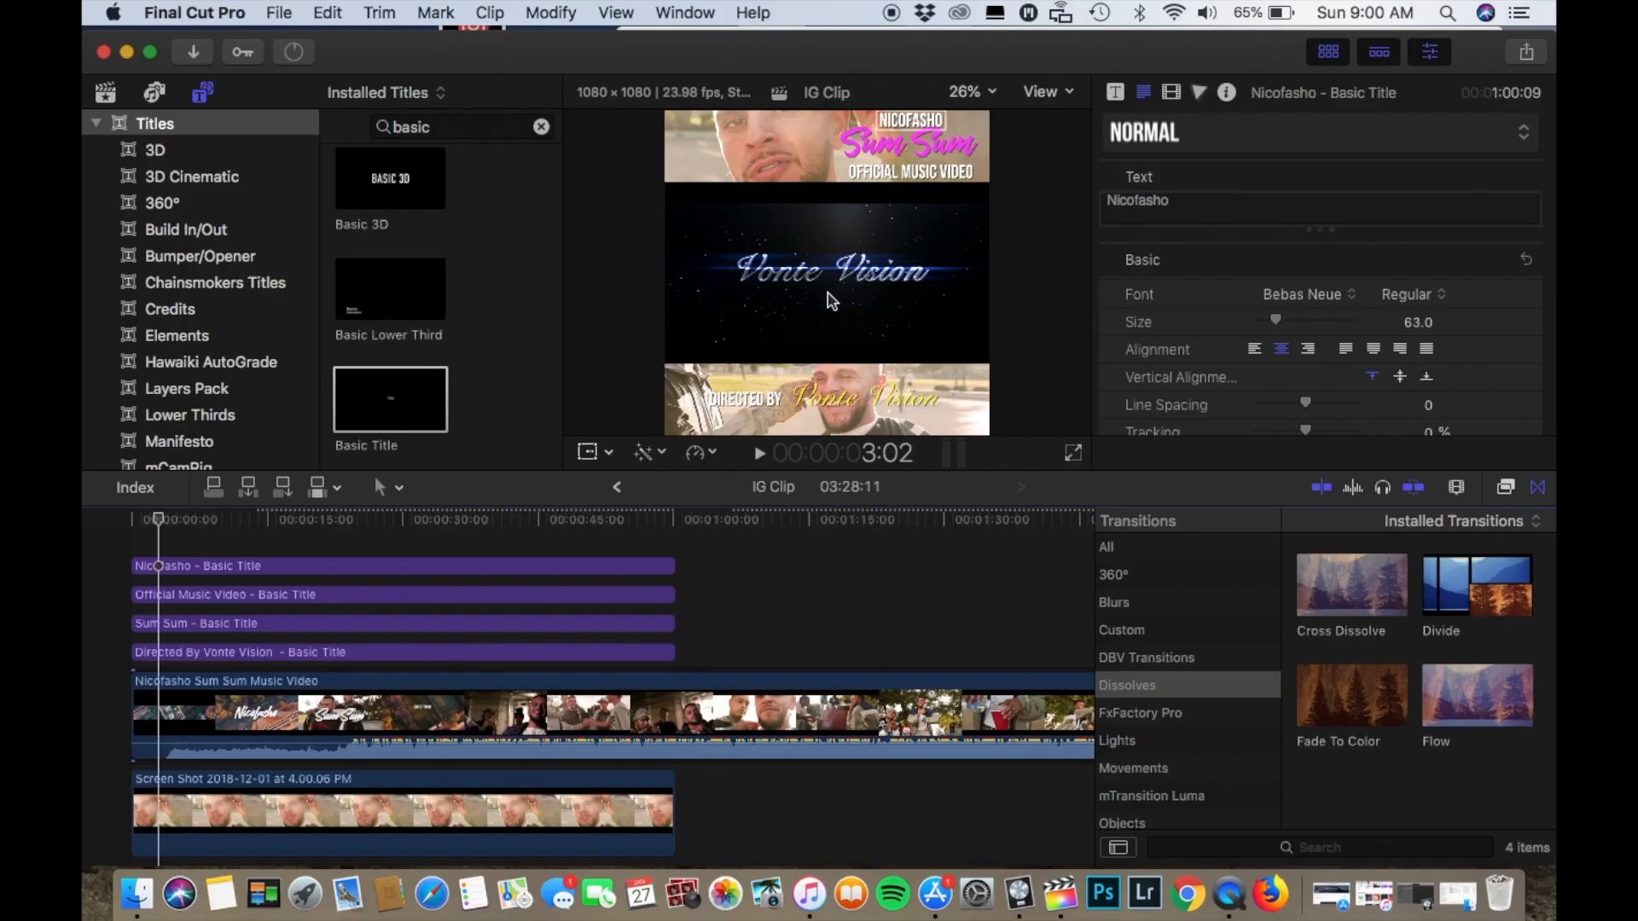
- Open the Apple Devices 1080p share settings for the IG Clip project
click(275, 12)
mouse_move(365, 277)
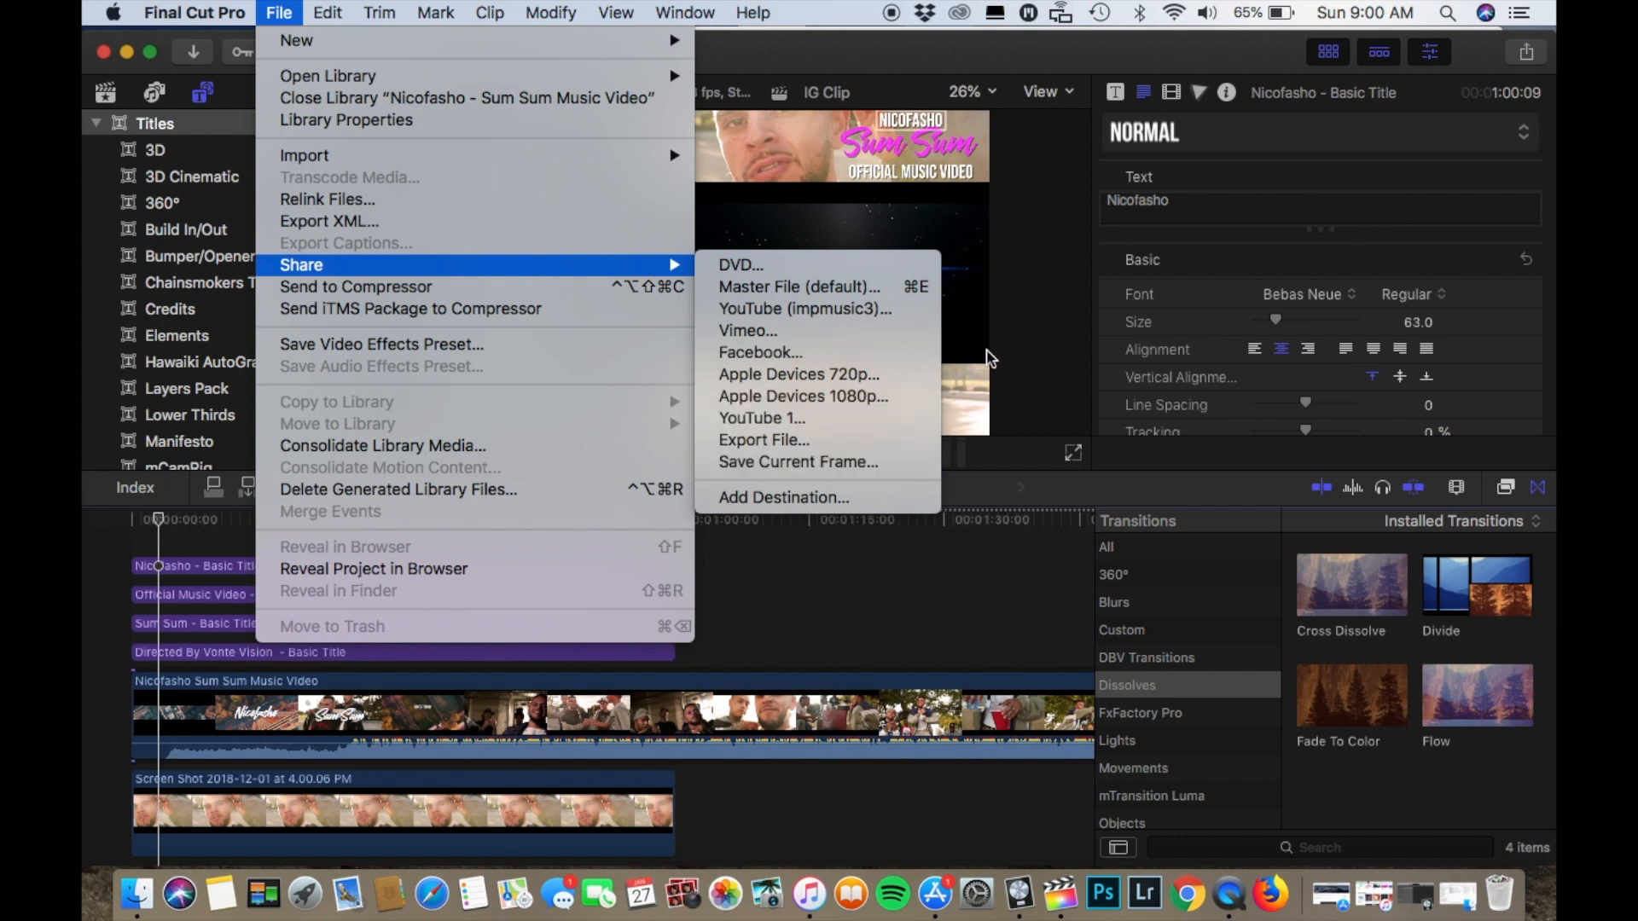
click(903, 391)
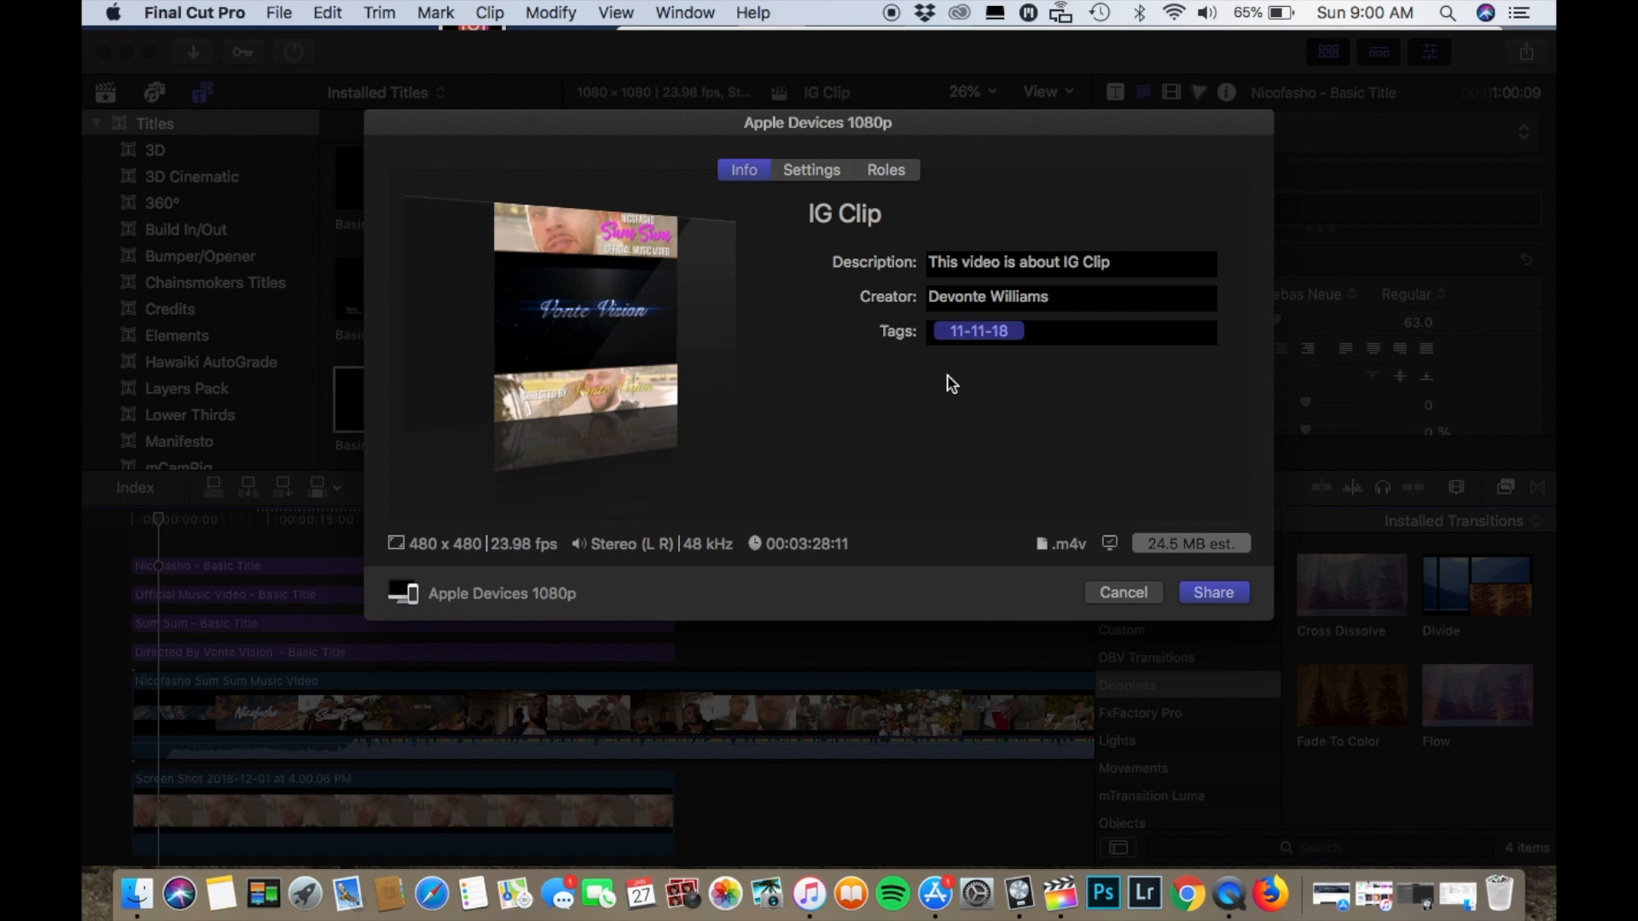